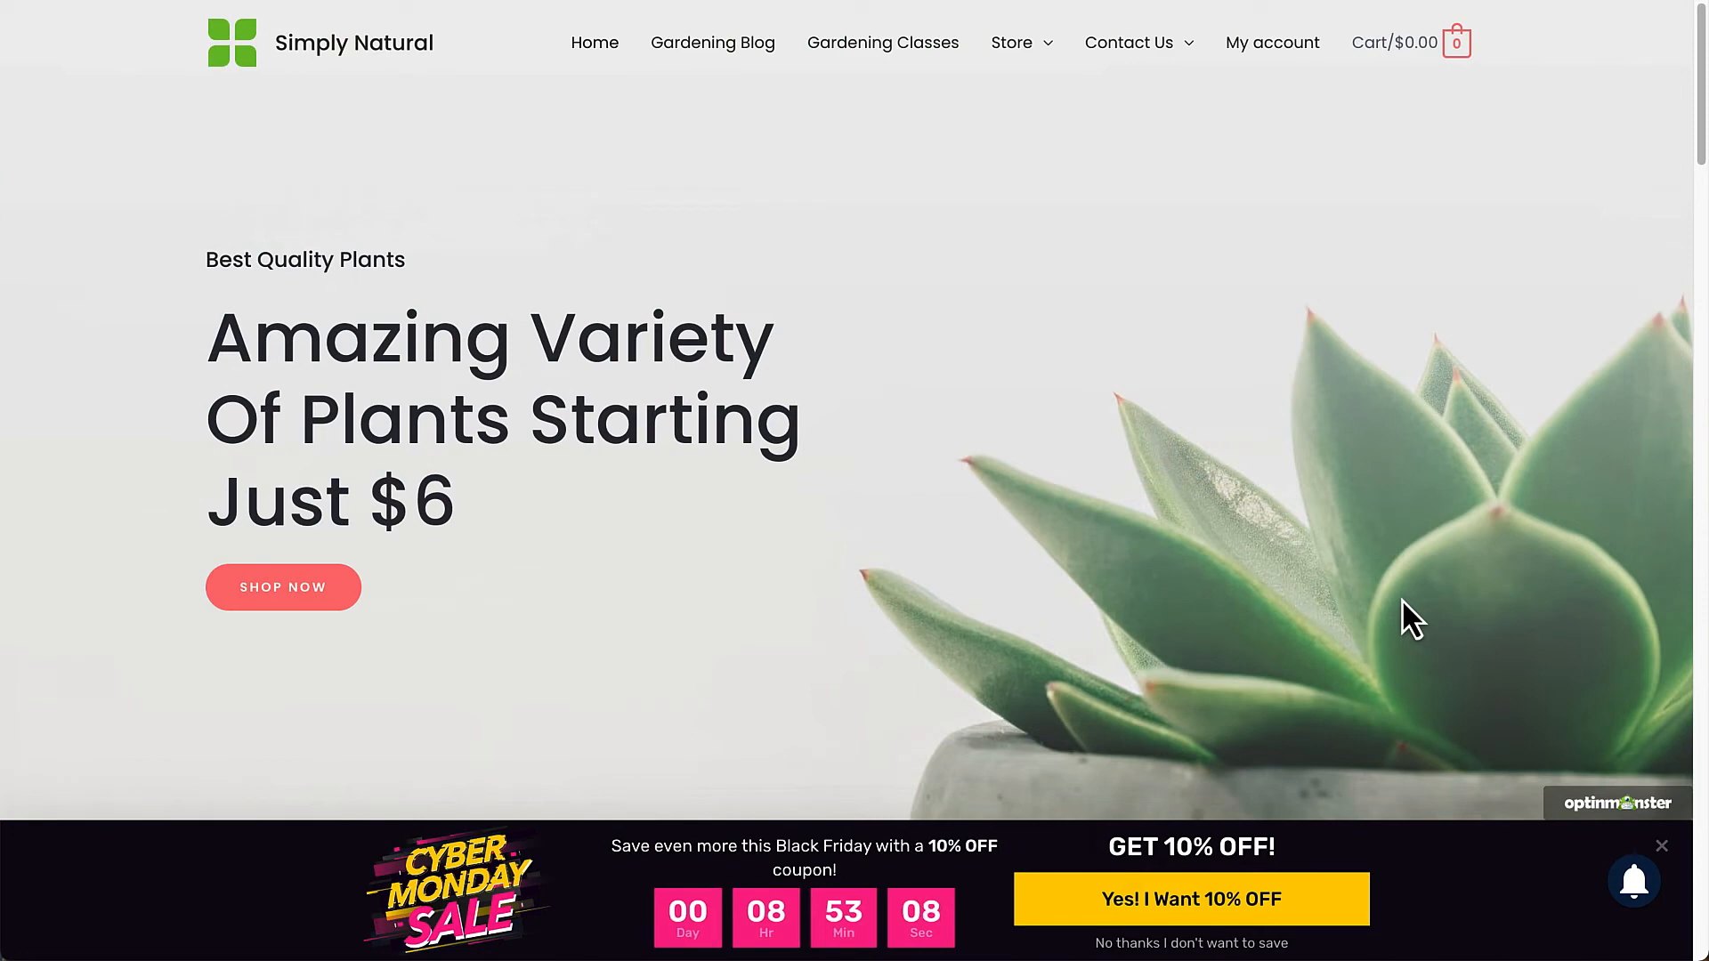
Accept the demo site's 10% OFF offer, and browse the popup designs among the campaign templates
{"action": "left_click", "coordinate": [1264, 901]}
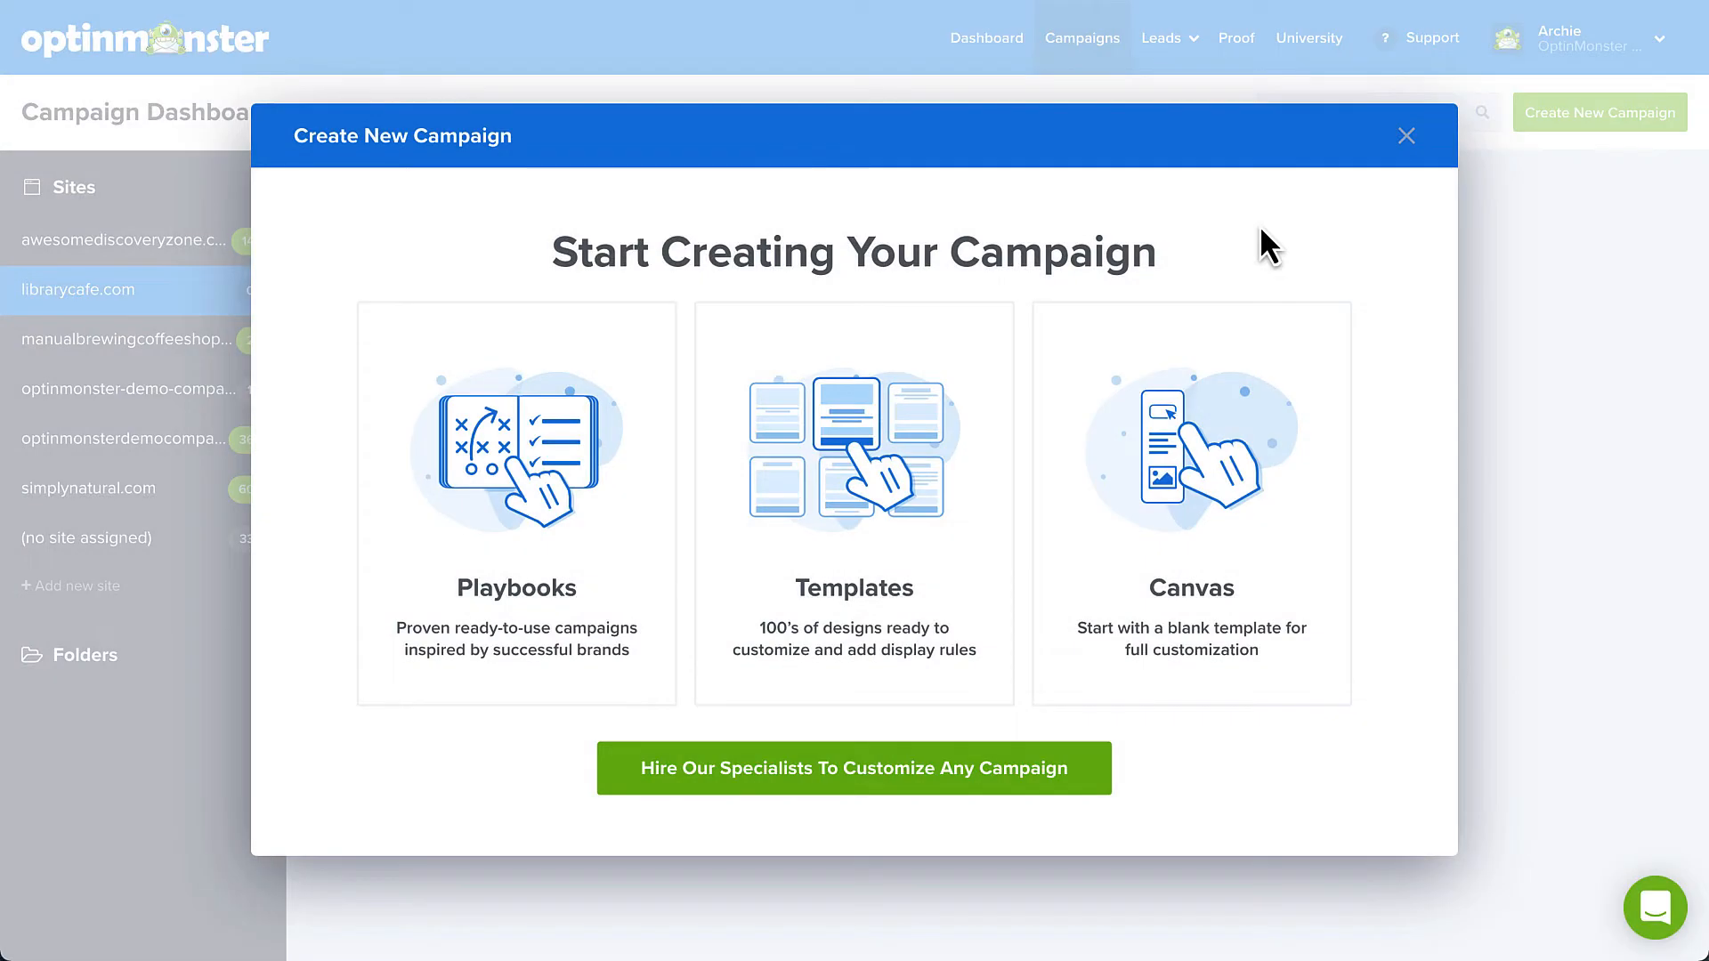
{"action": "left_click", "coordinate": [915, 445]}
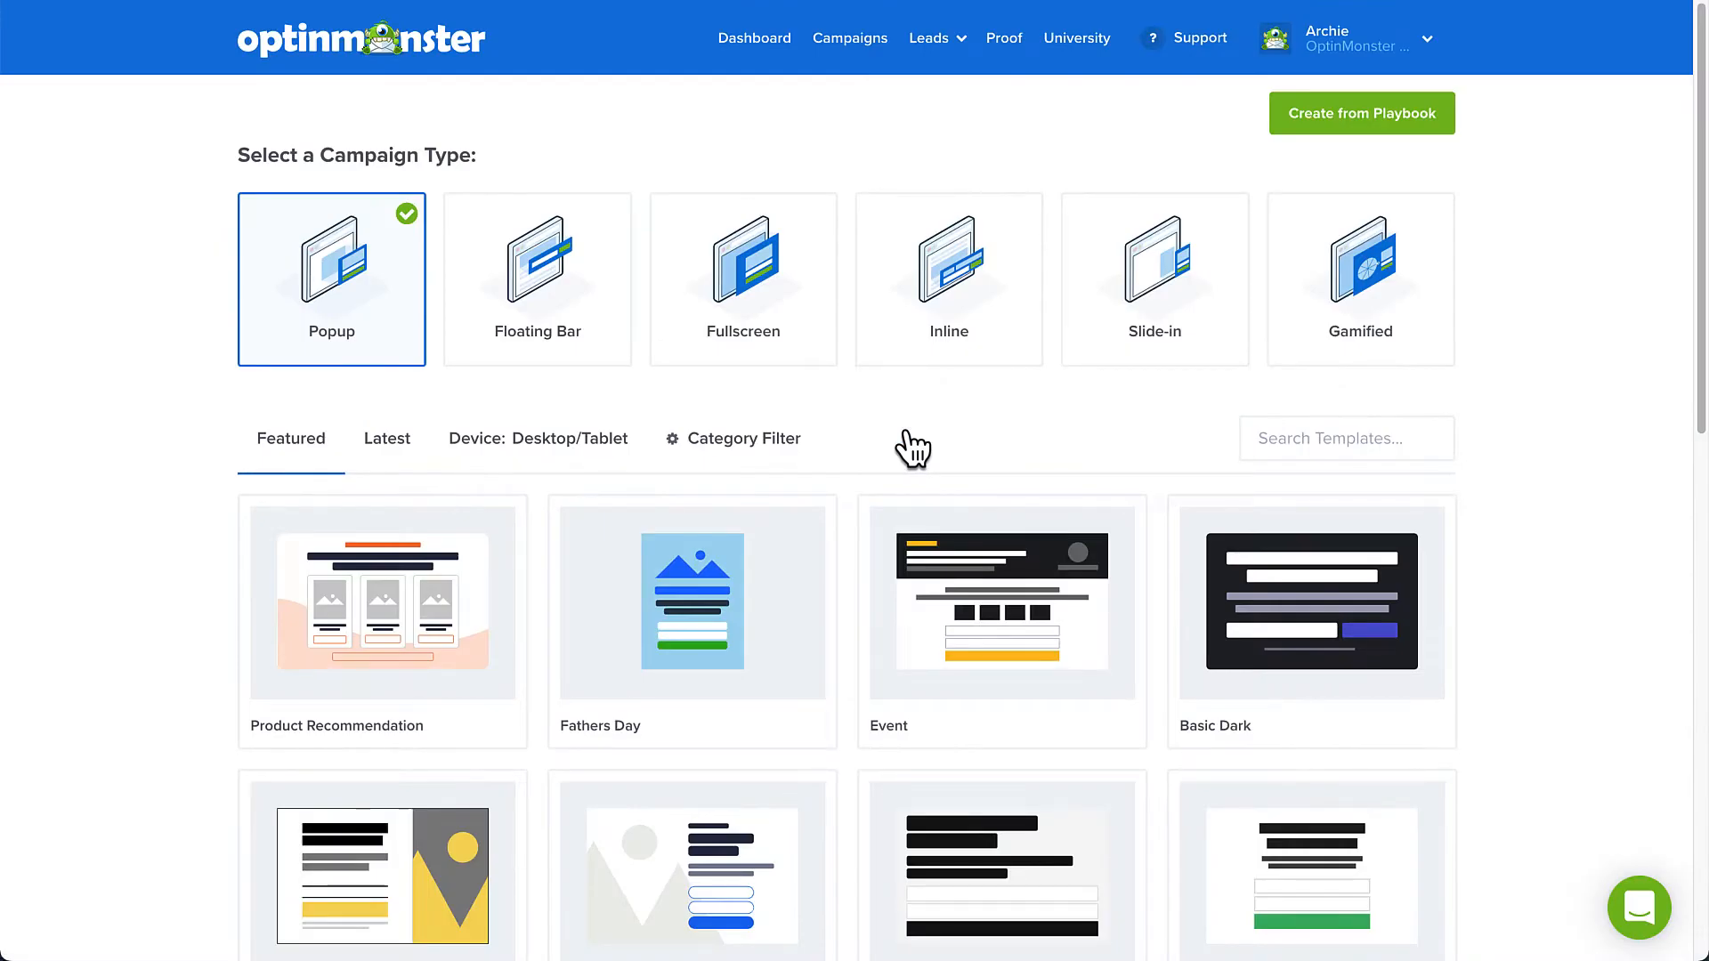
{"action": "scroll", "coordinate": [913, 450], "scroll_direction": "down", "scroll_amount": 2}
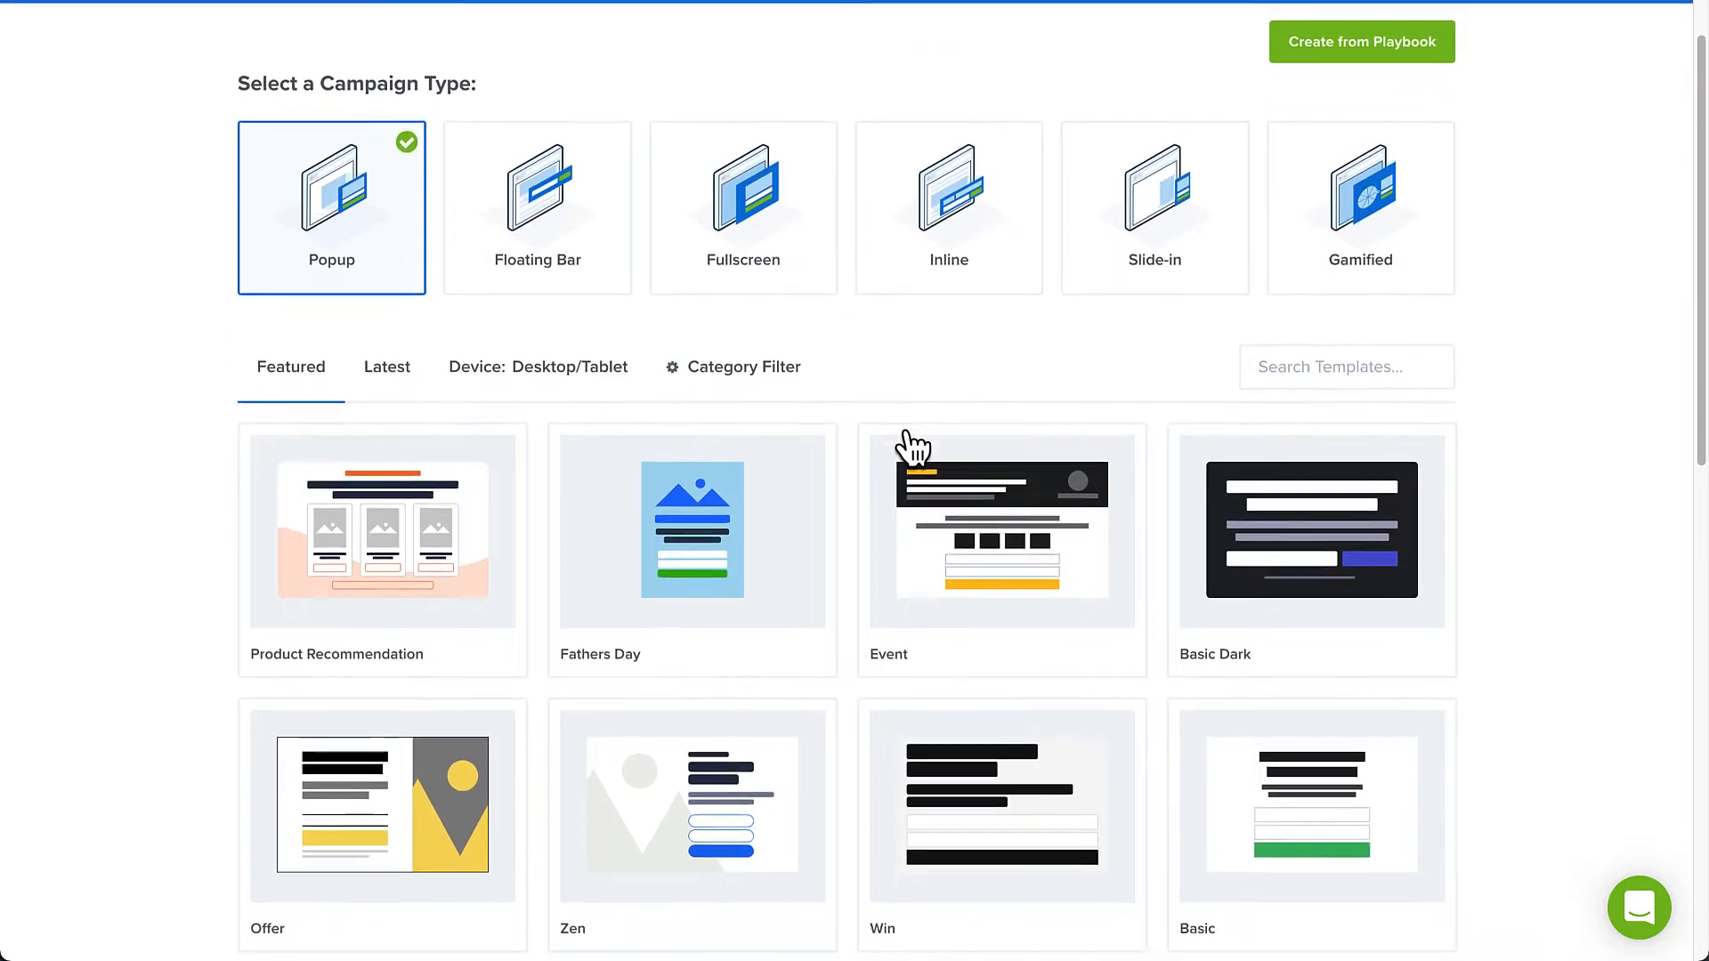
{"action": "scroll", "coordinate": [913, 449], "scroll_direction": "down", "scroll_amount": 3}
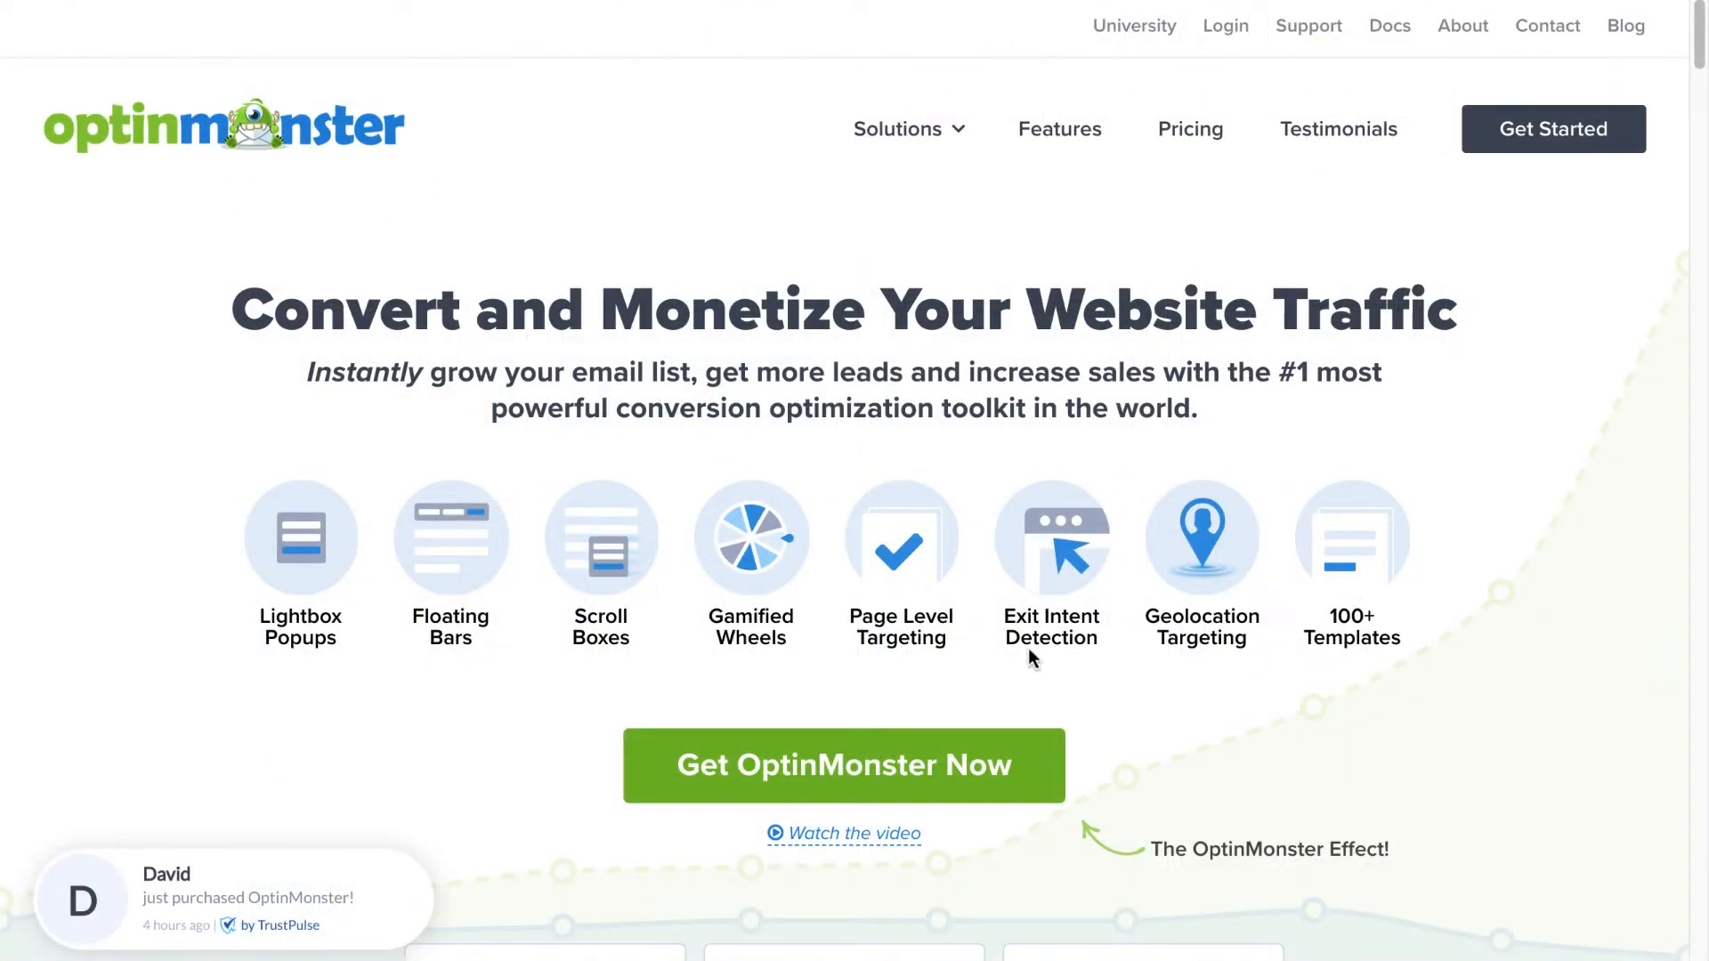
Open the OptinMonster plans from its homepage and review the pricing options
{"action": "left_click", "coordinate": [1015, 738]}
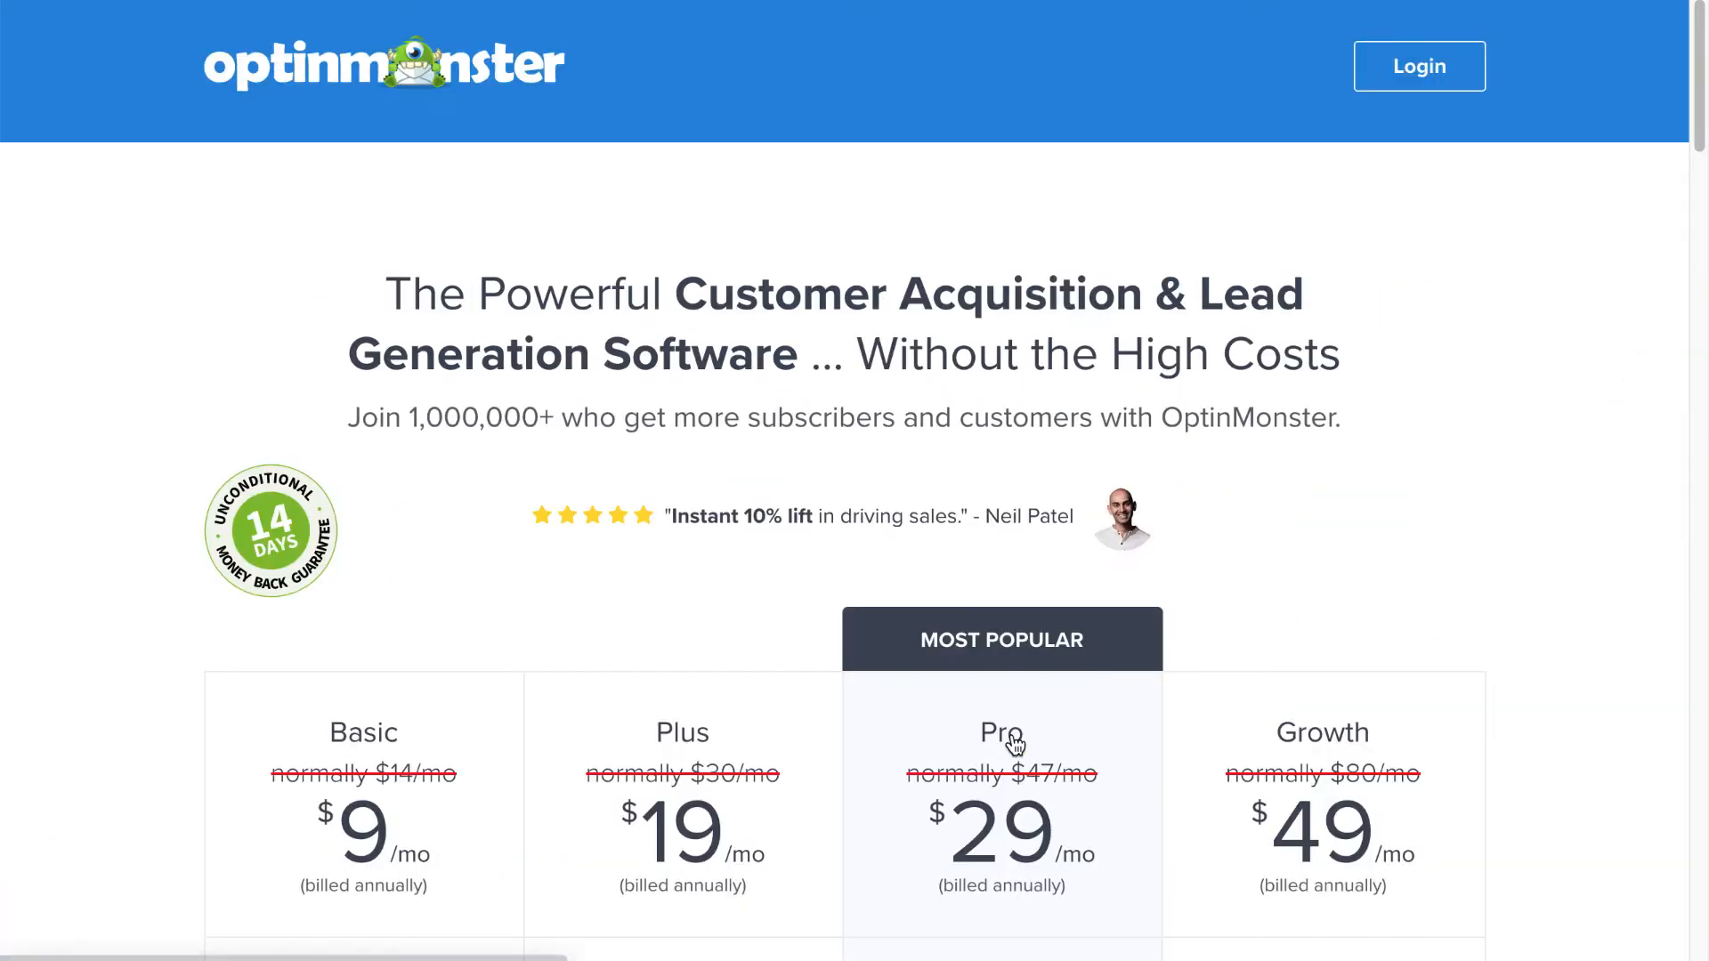
{"action": "scroll", "coordinate": [1015, 743], "scroll_direction": "down", "scroll_amount": 3}
{"action": "scroll", "coordinate": [1015, 745], "scroll_direction": "down", "scroll_amount": 2}
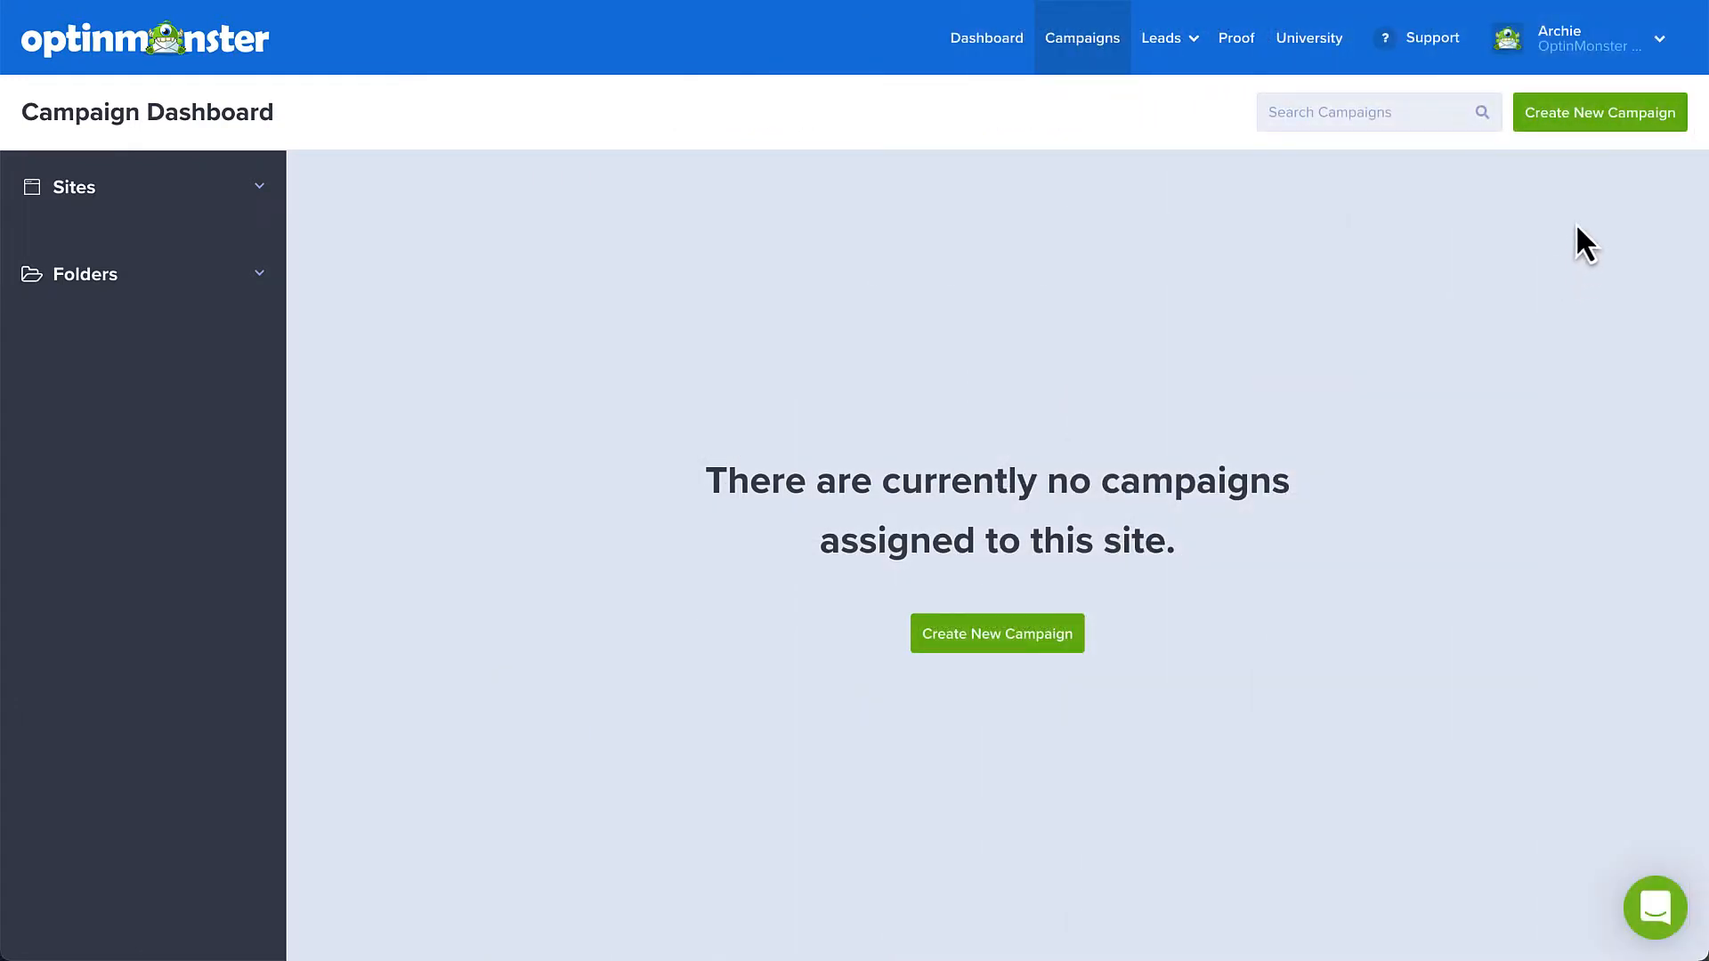
Create a new campaign from a template, choose the Floating Bar type and search the templates for "cyber"
{"action": "left_click", "coordinate": [1579, 123]}
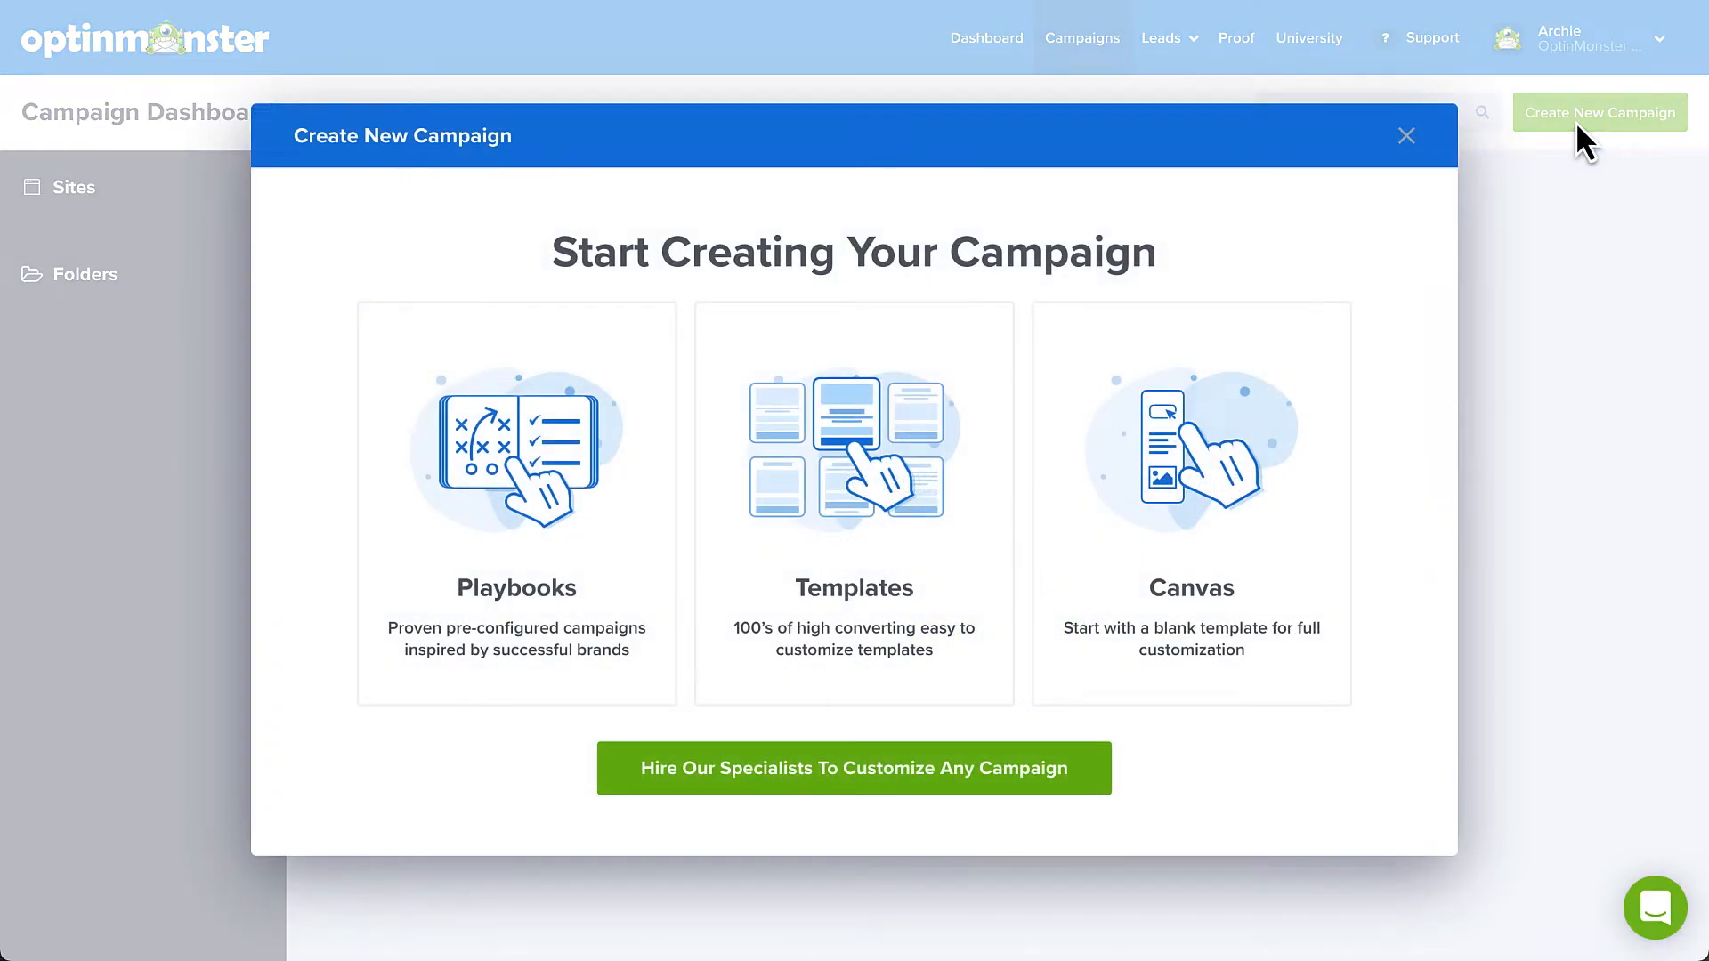
{"action": "left_click", "coordinate": [880, 486]}
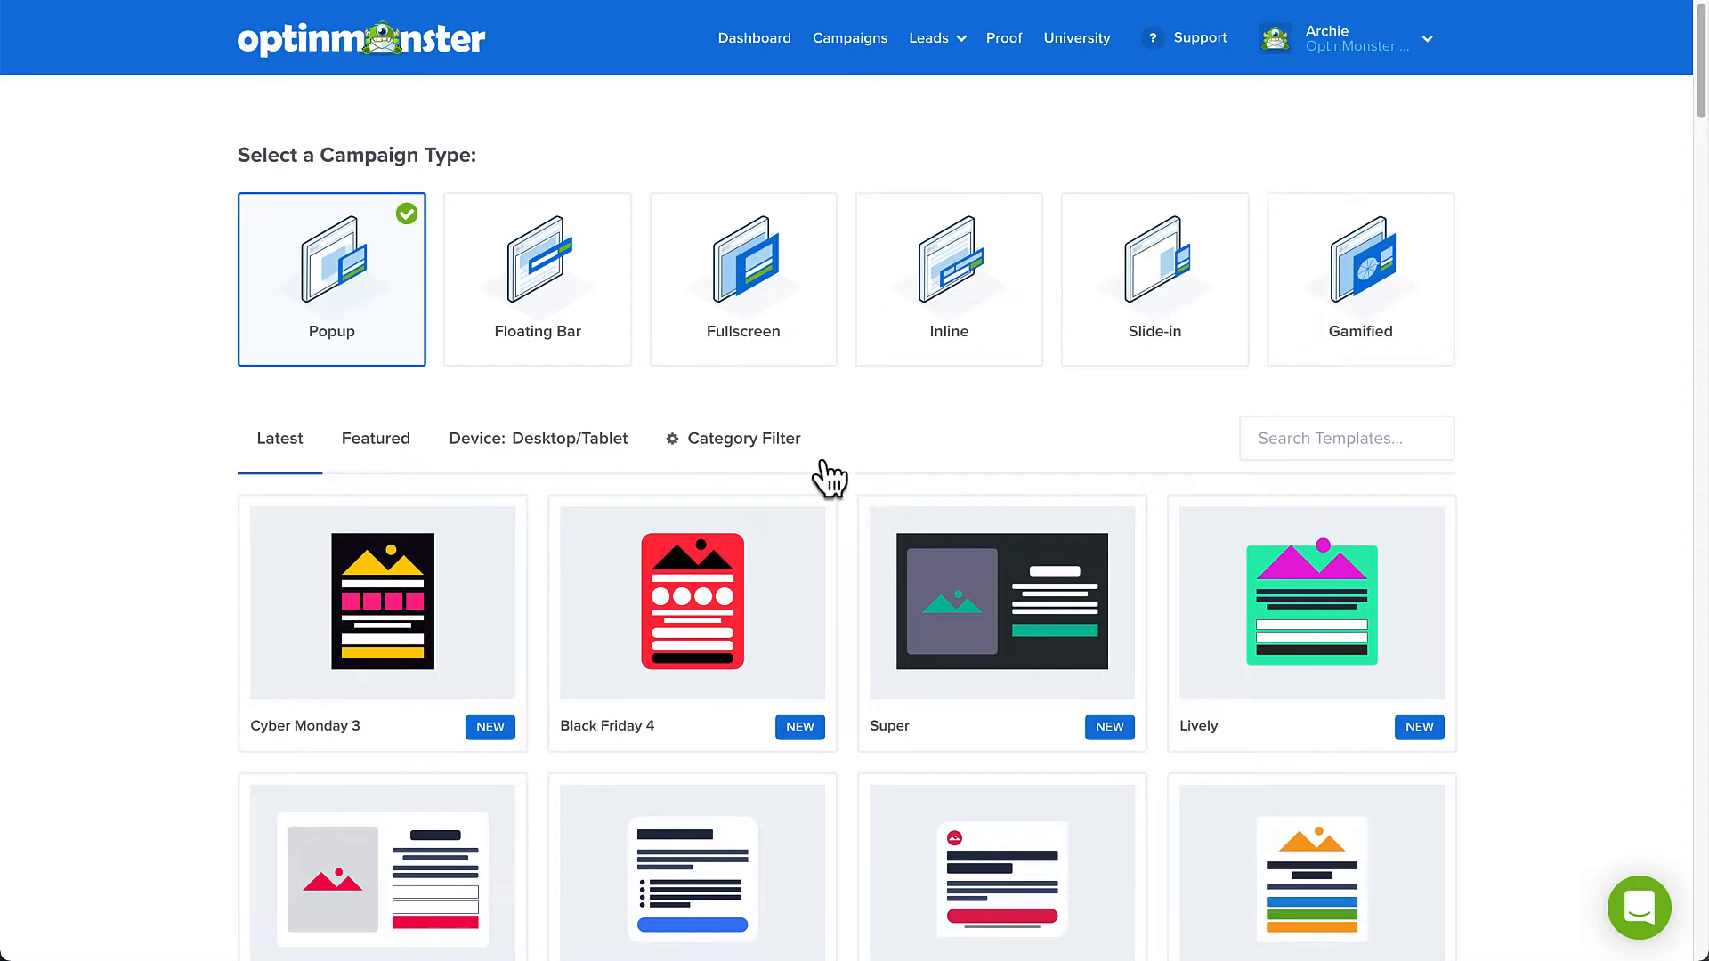
{"action": "left_click", "coordinate": [576, 331]}
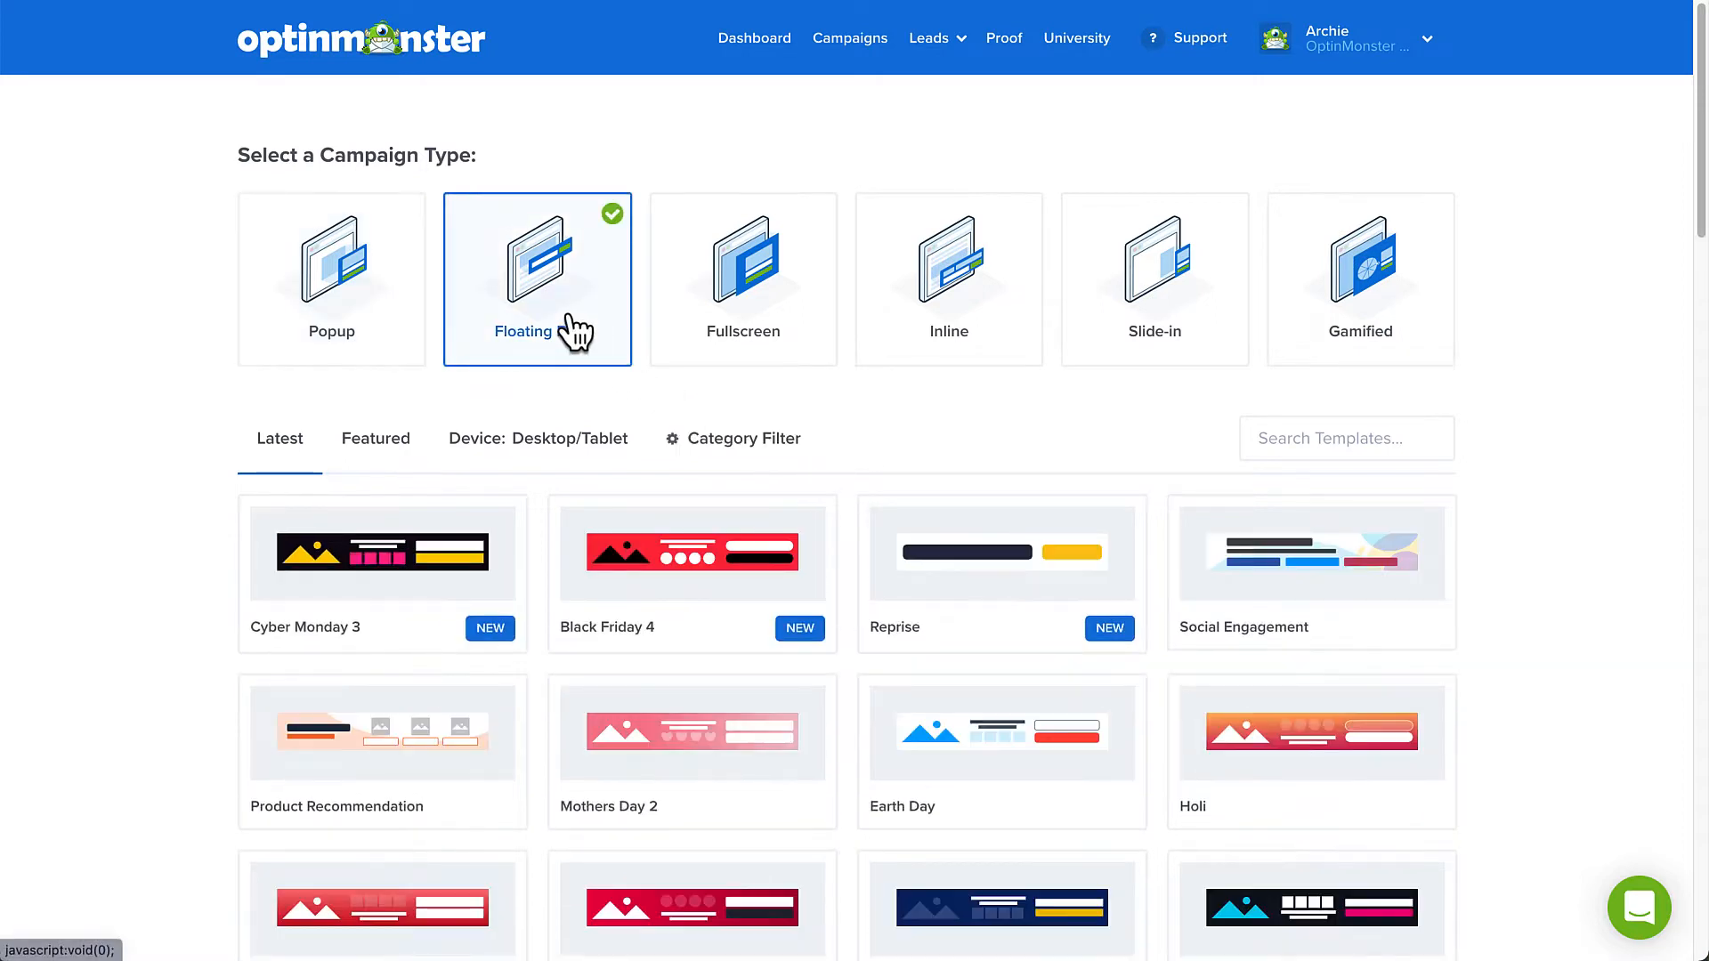
{"action": "left_click", "coordinate": [1283, 436]}
{"action": "type", "text": "cyber"}
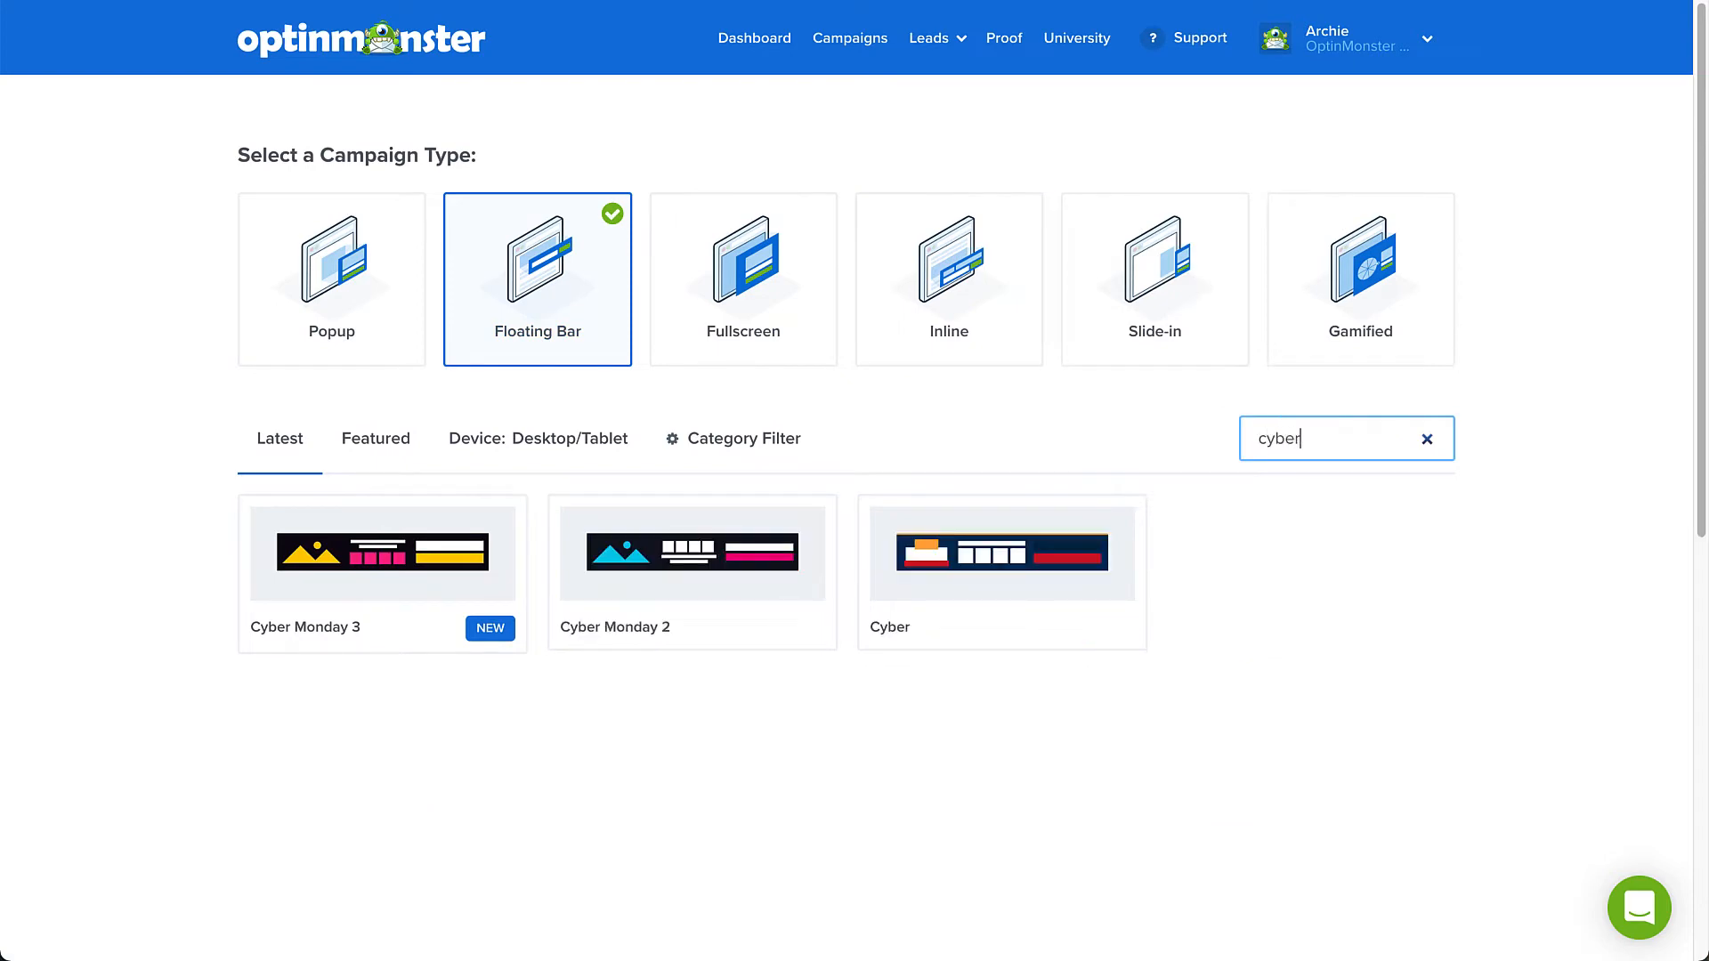
Preview the Cyber, Cyber Monday 2 and Cyber Monday 3 floating bar templates
{"action": "left_click", "coordinate": [1017, 598]}
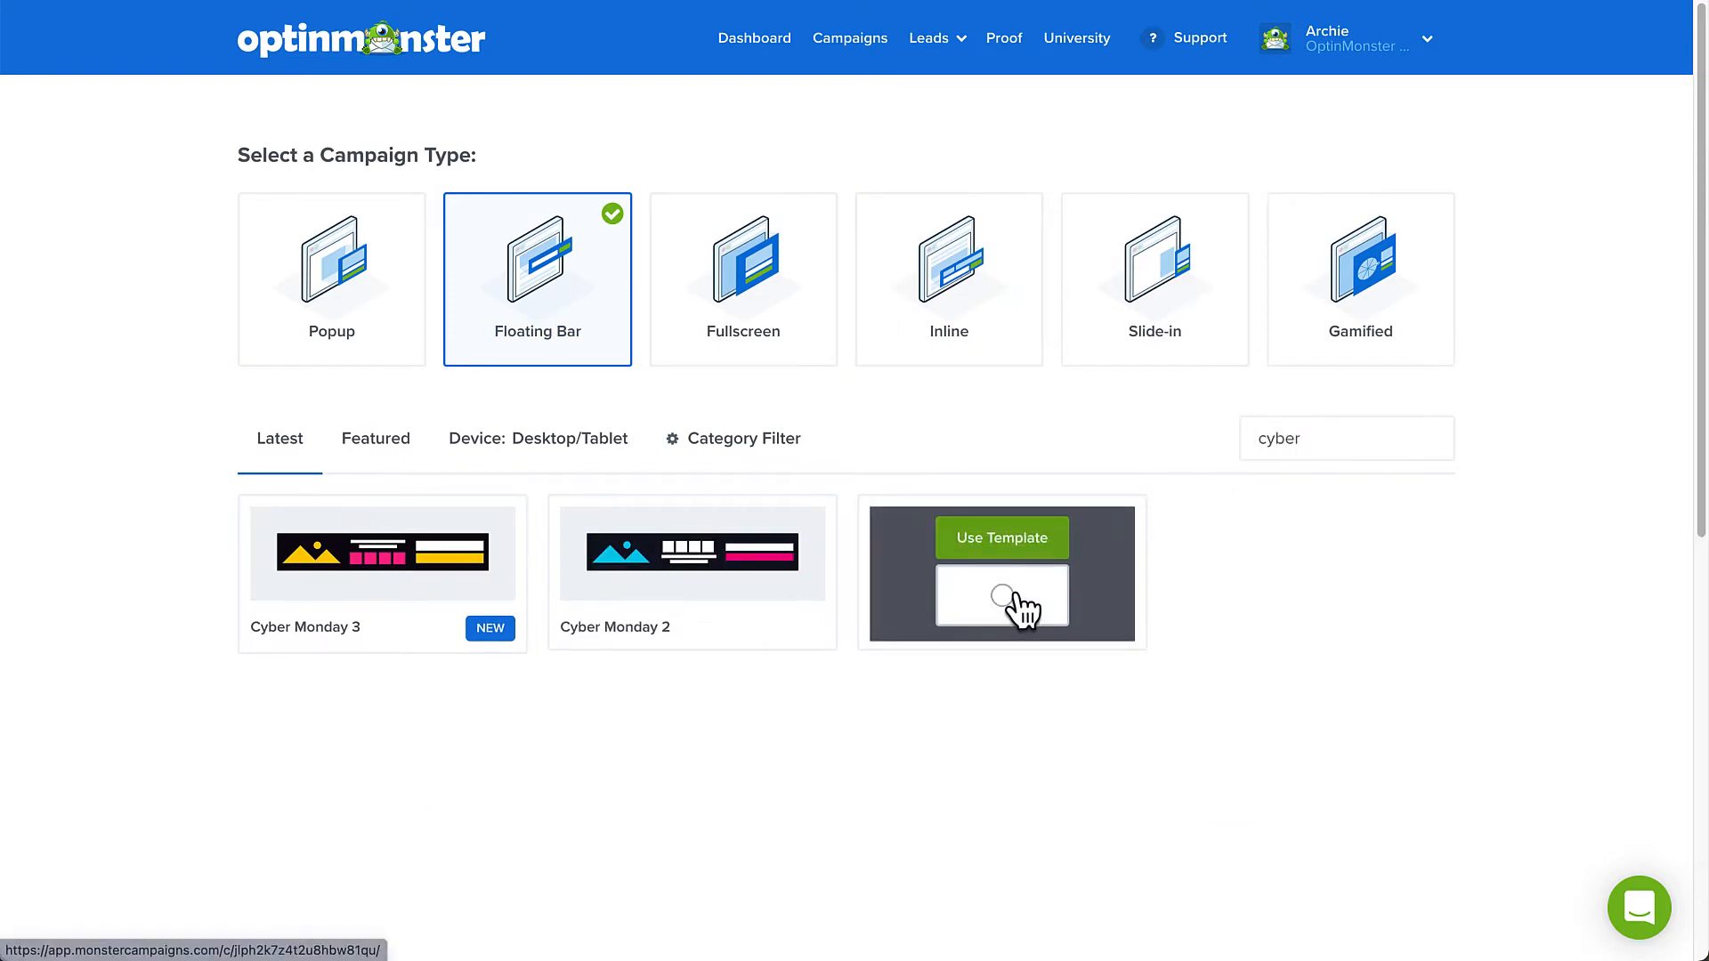
{"action": "mouse_move", "coordinate": [794, 596]}
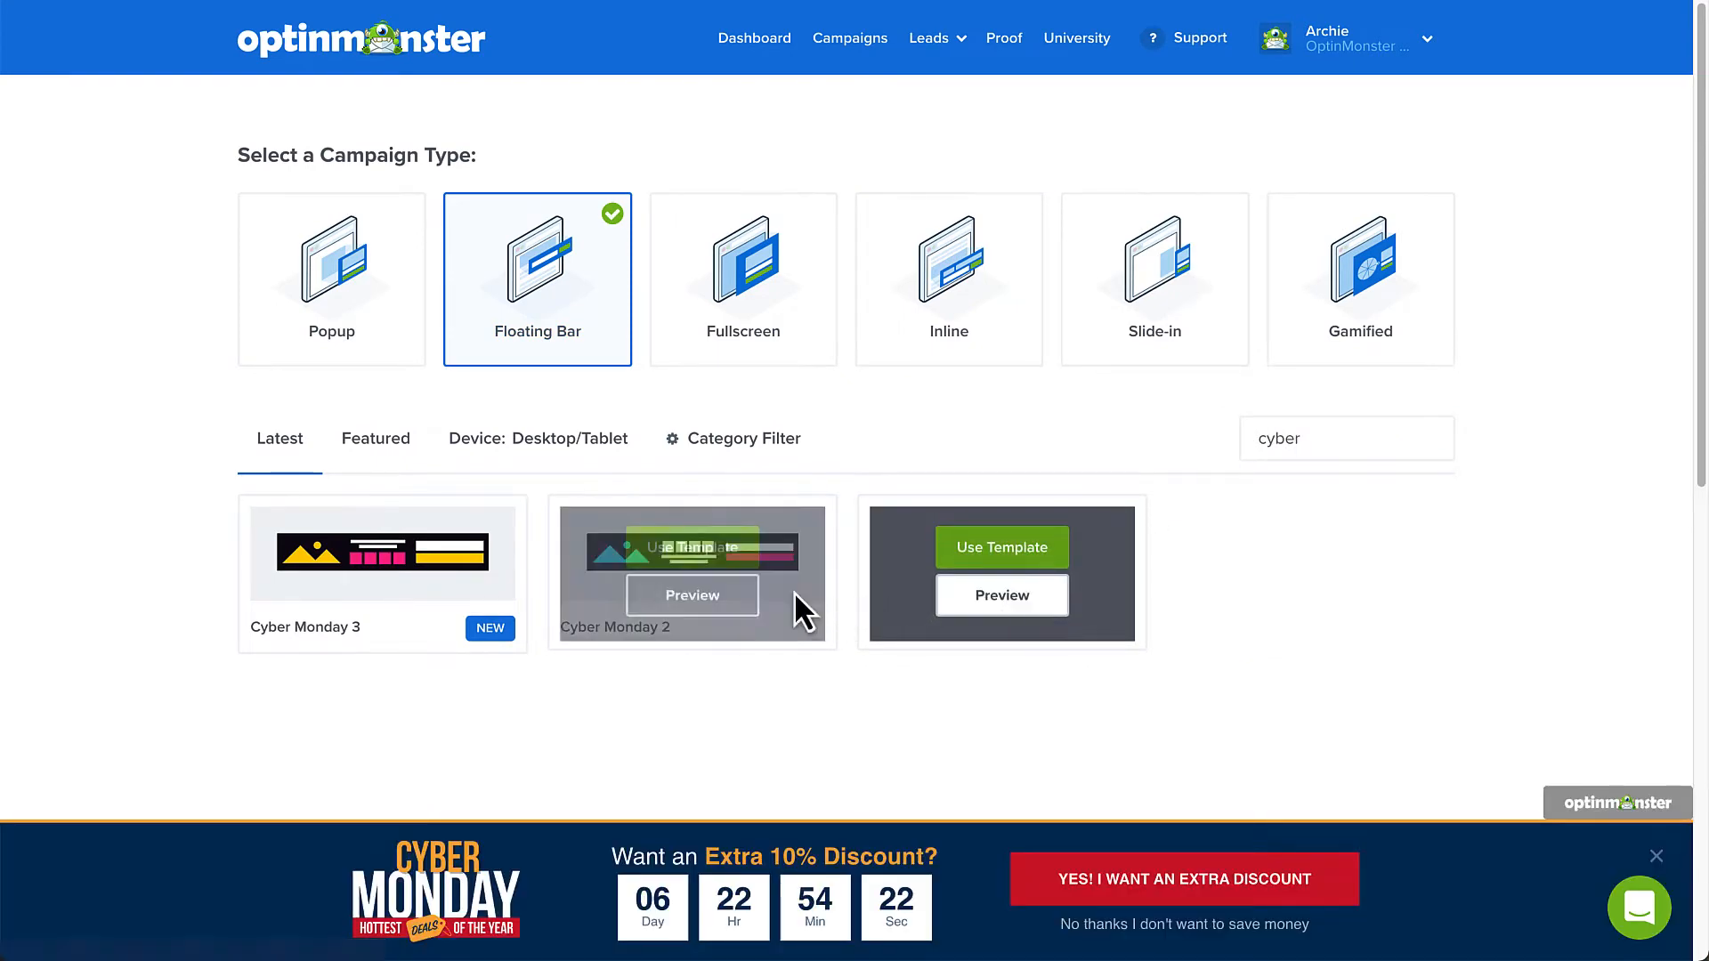
{"action": "left_click", "coordinate": [717, 604]}
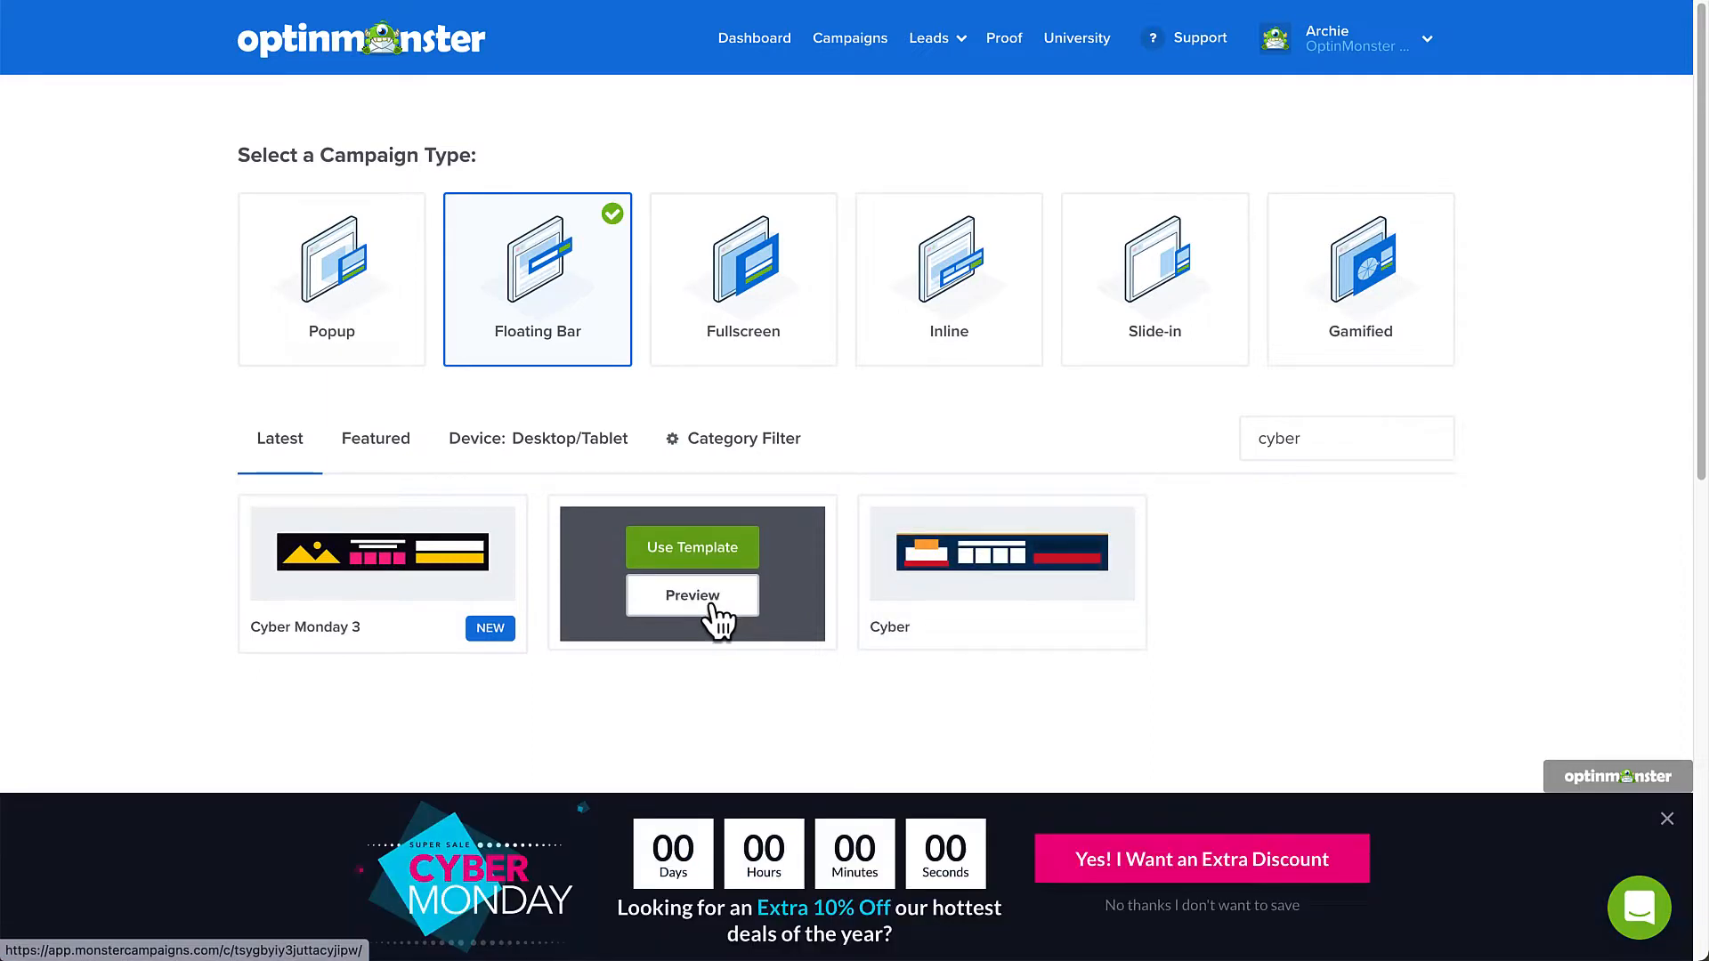
{"action": "left_click", "coordinate": [410, 609]}
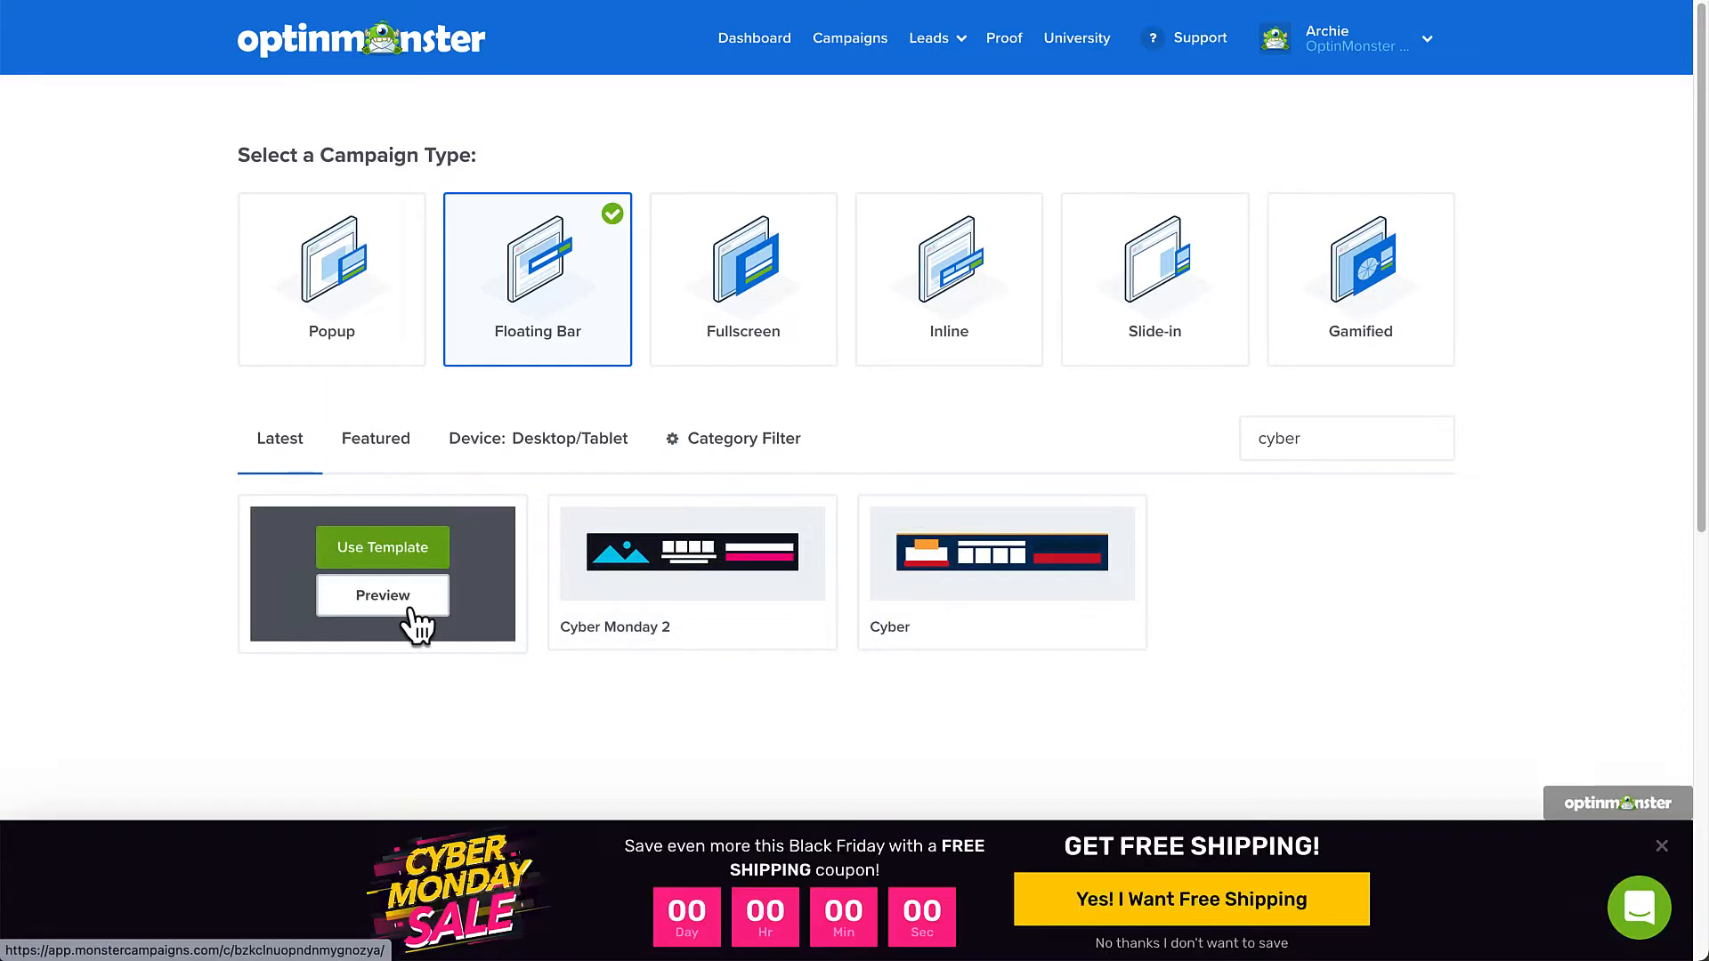
Use the Cyber Monday 3 template, name the campaign "Cyber Monday Banner" and start building it
{"action": "left_click", "coordinate": [418, 557]}
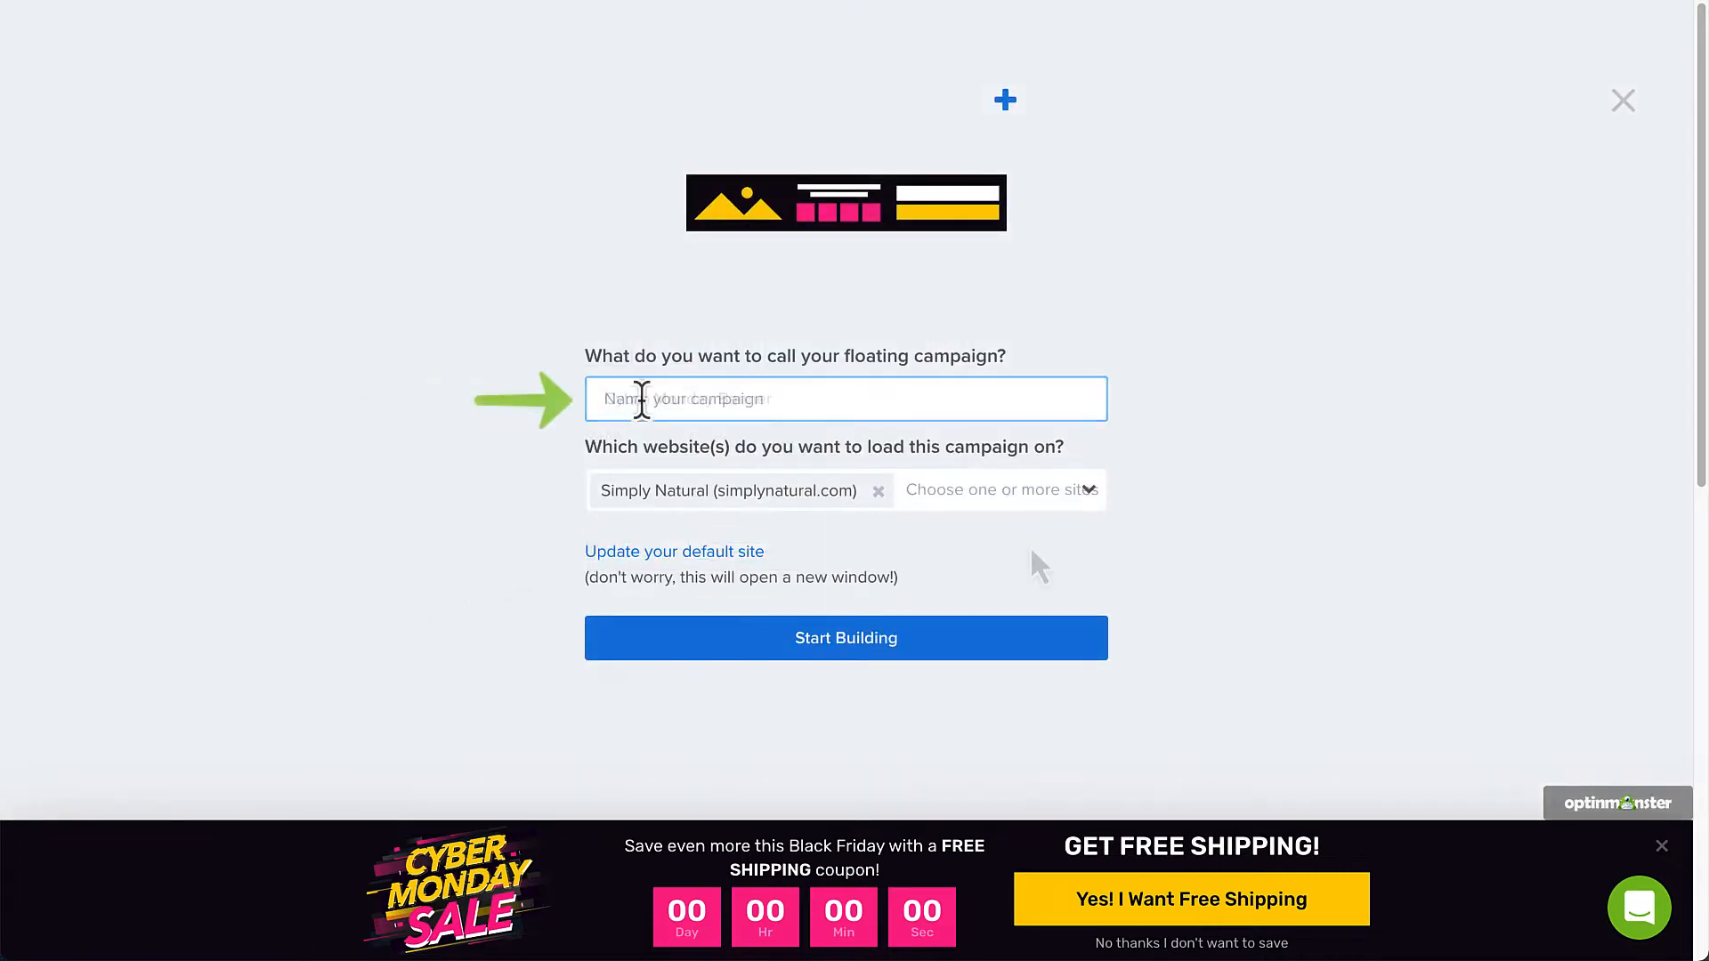
{"action": "type", "text": "Cyber Monday Banner"}
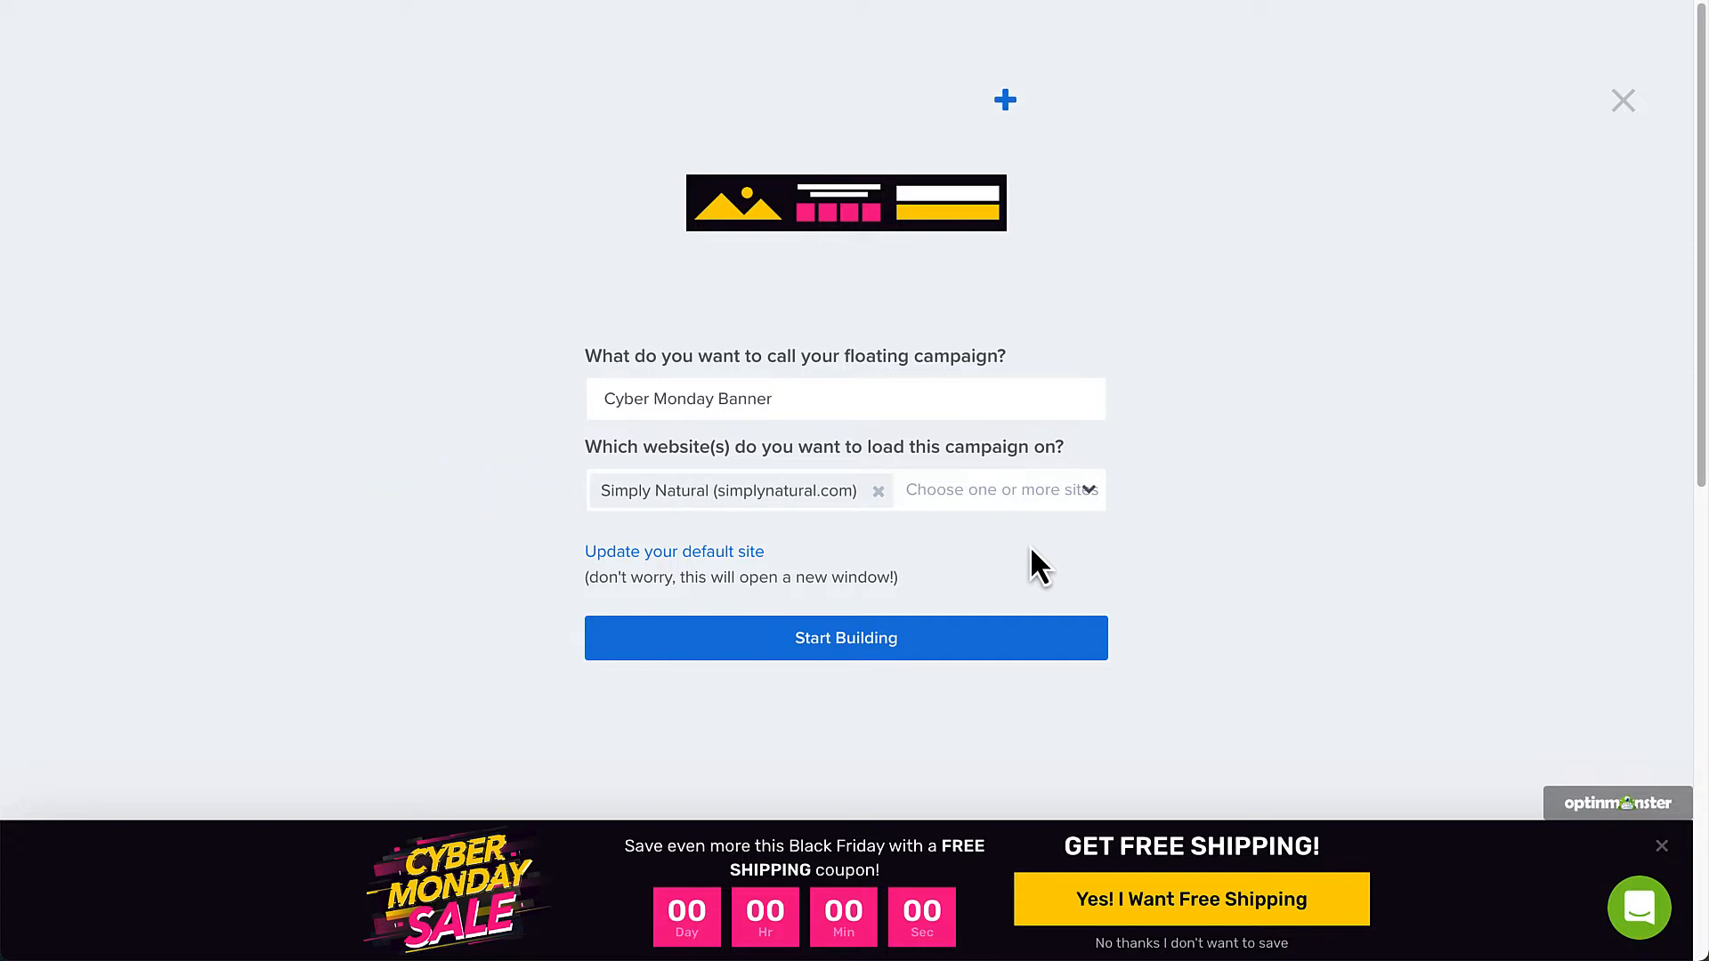
{"action": "left_click", "coordinate": [972, 641]}
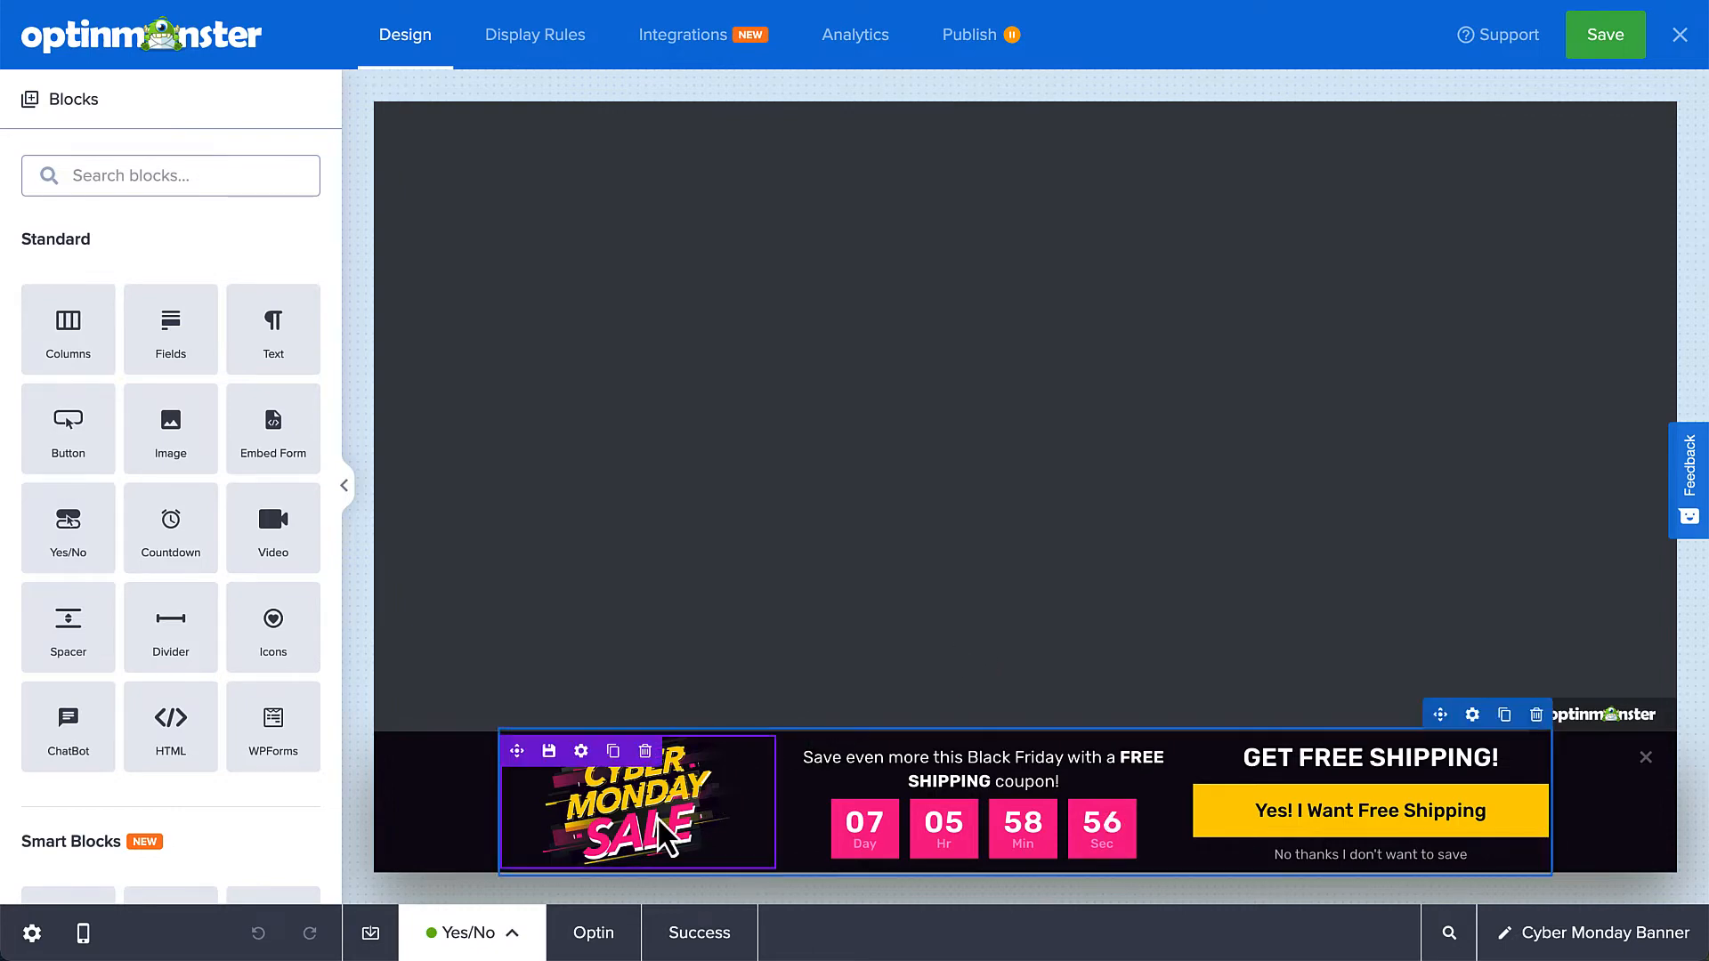
Set the offer in the Yes/No view's sale text, heading and yes button to 10% OFF
{"action": "left_click", "coordinate": [513, 942]}
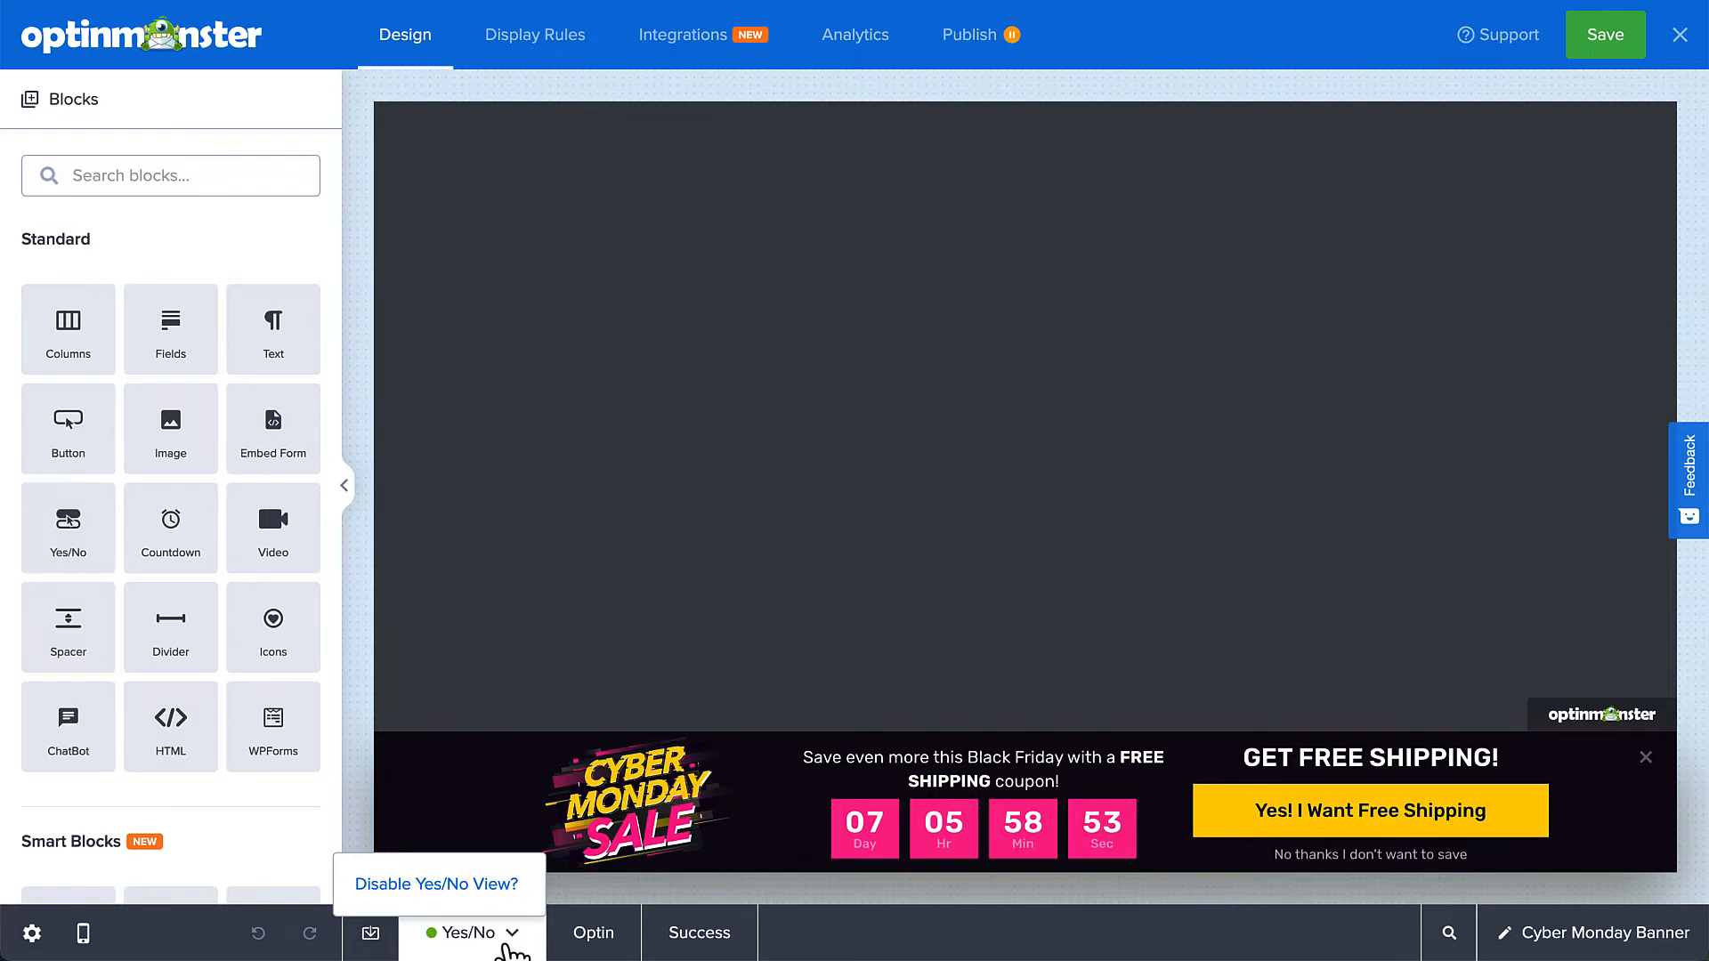
{"action": "left_click", "coordinate": [501, 947]}
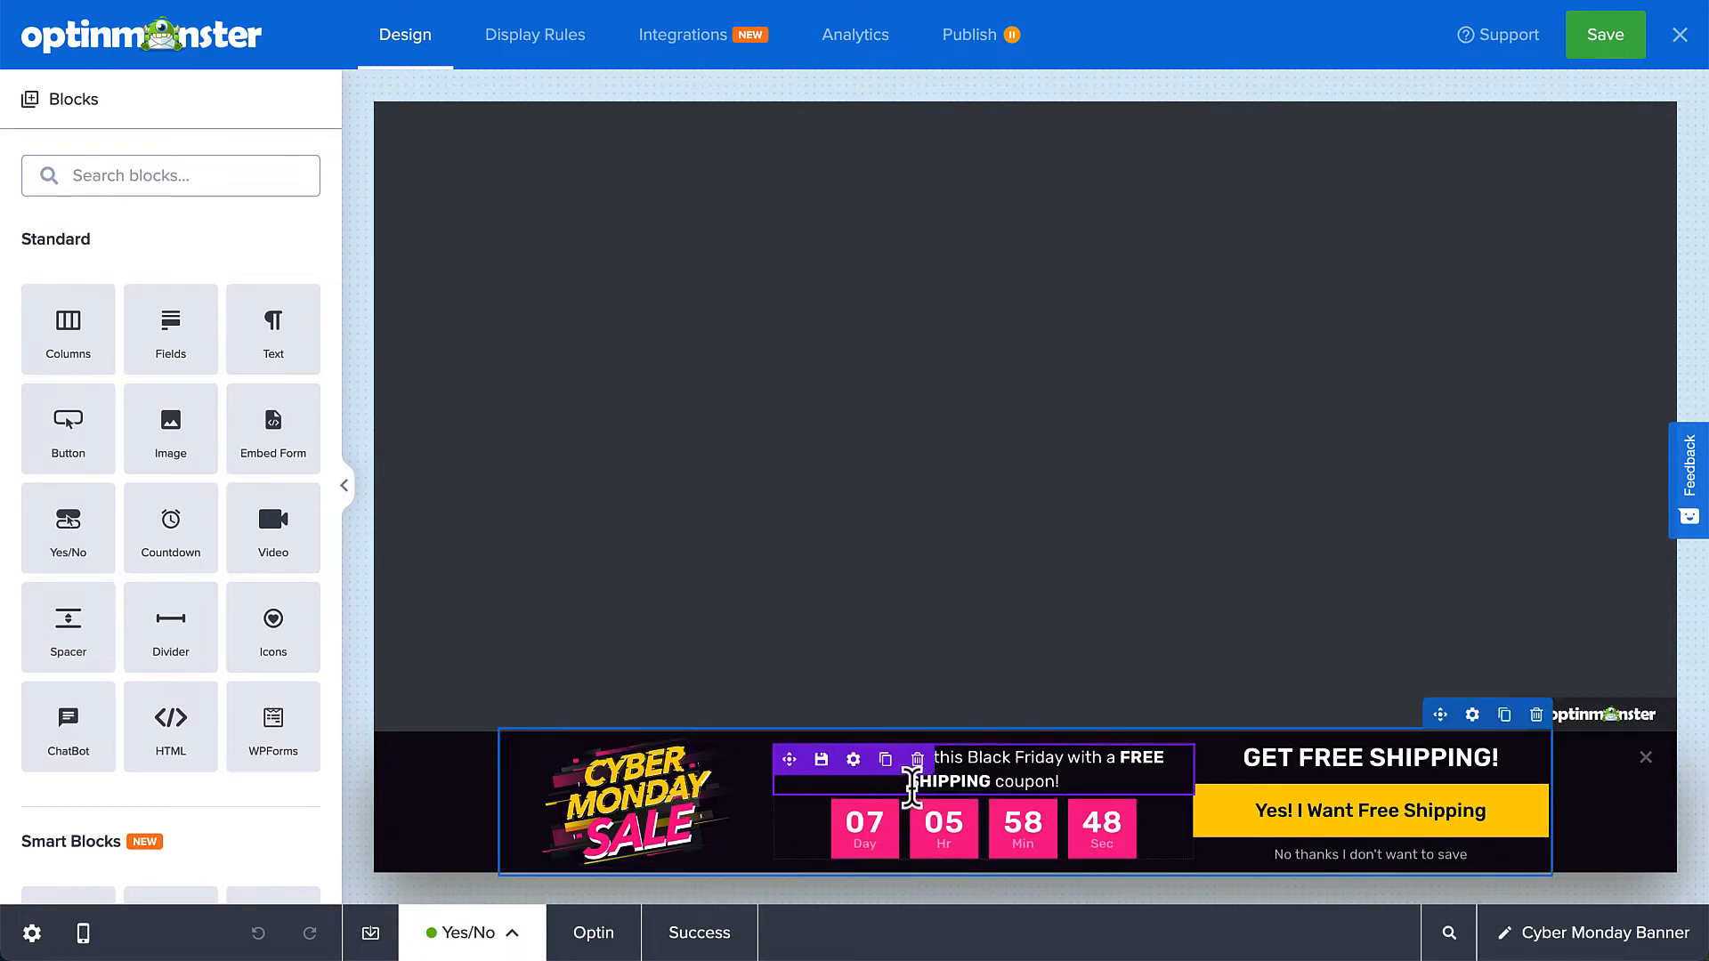
{"action": "triple_click", "coordinate": [911, 777]}
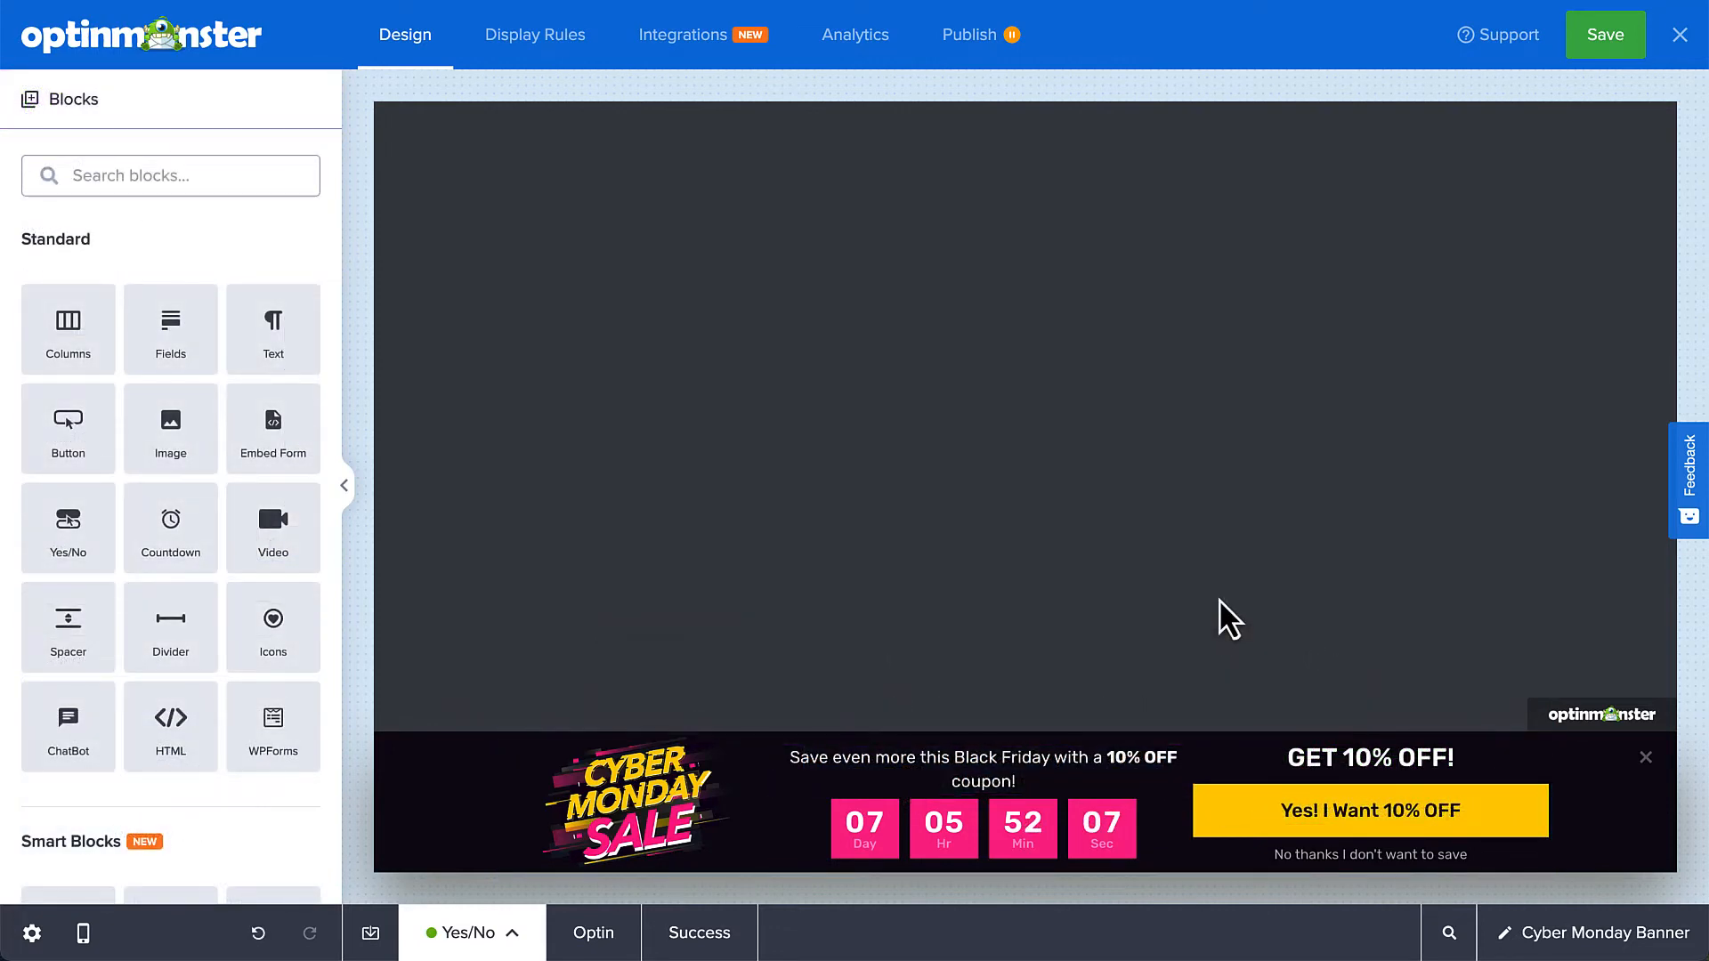
Keep the Yes/No view's countdown type as Static and set its end date to 2022-11-28
{"action": "left_click", "coordinate": [999, 832]}
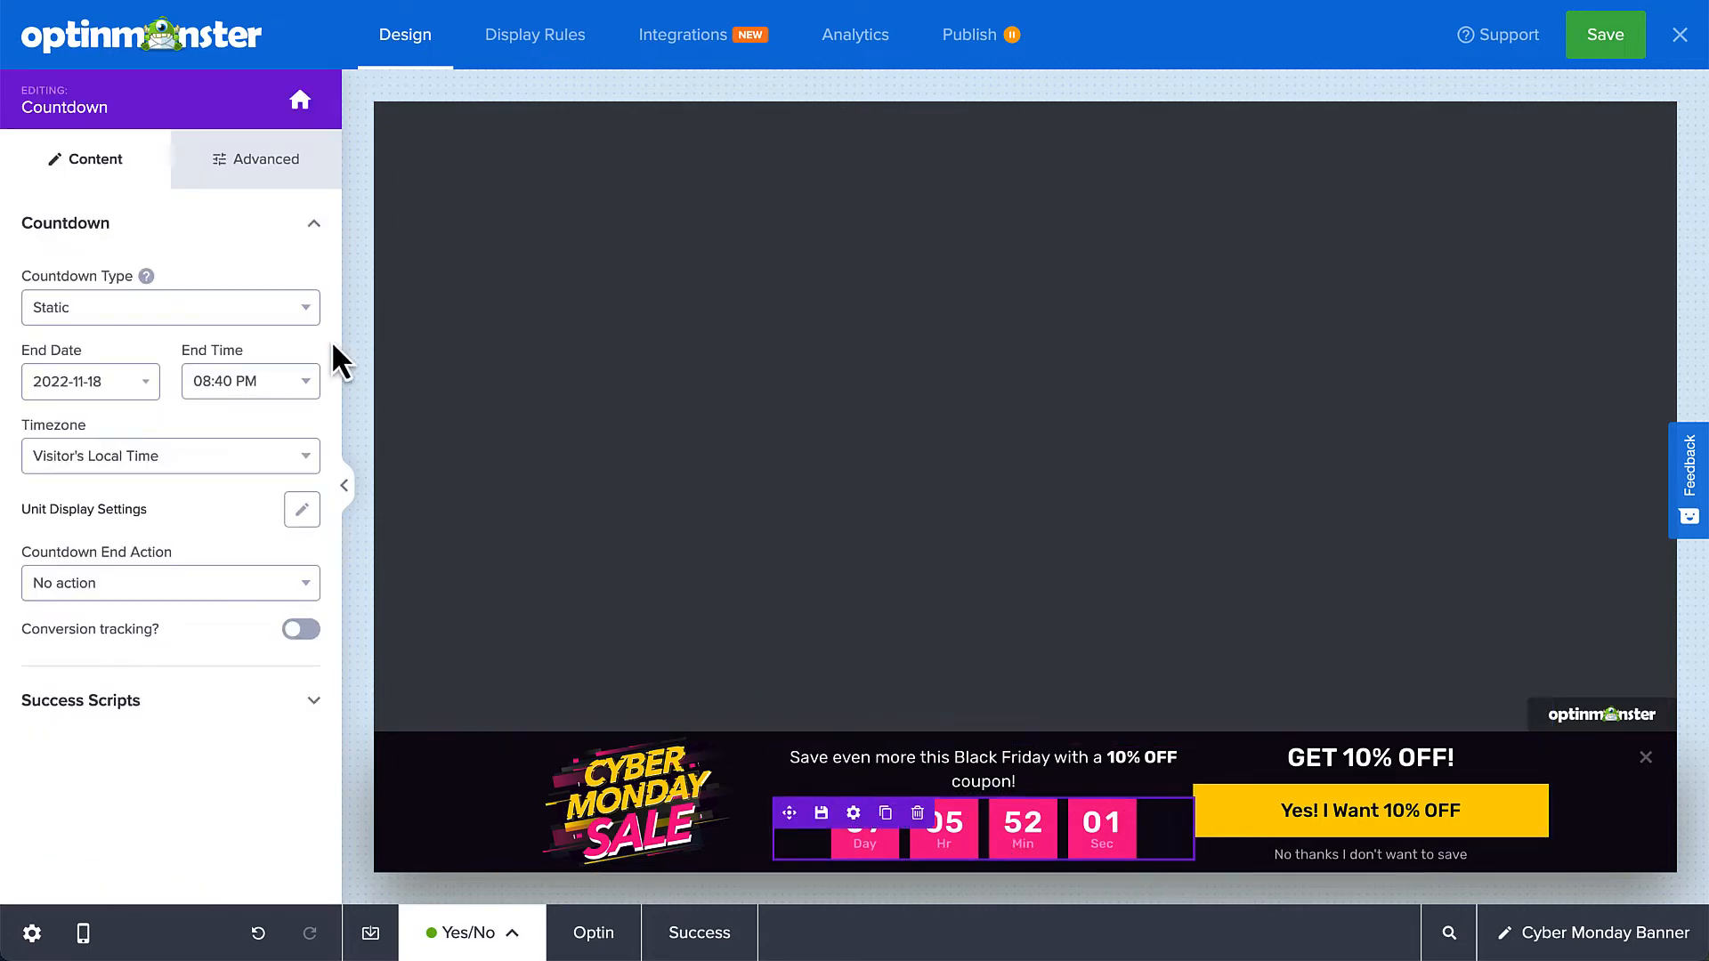
{"action": "left_click", "coordinate": [301, 312]}
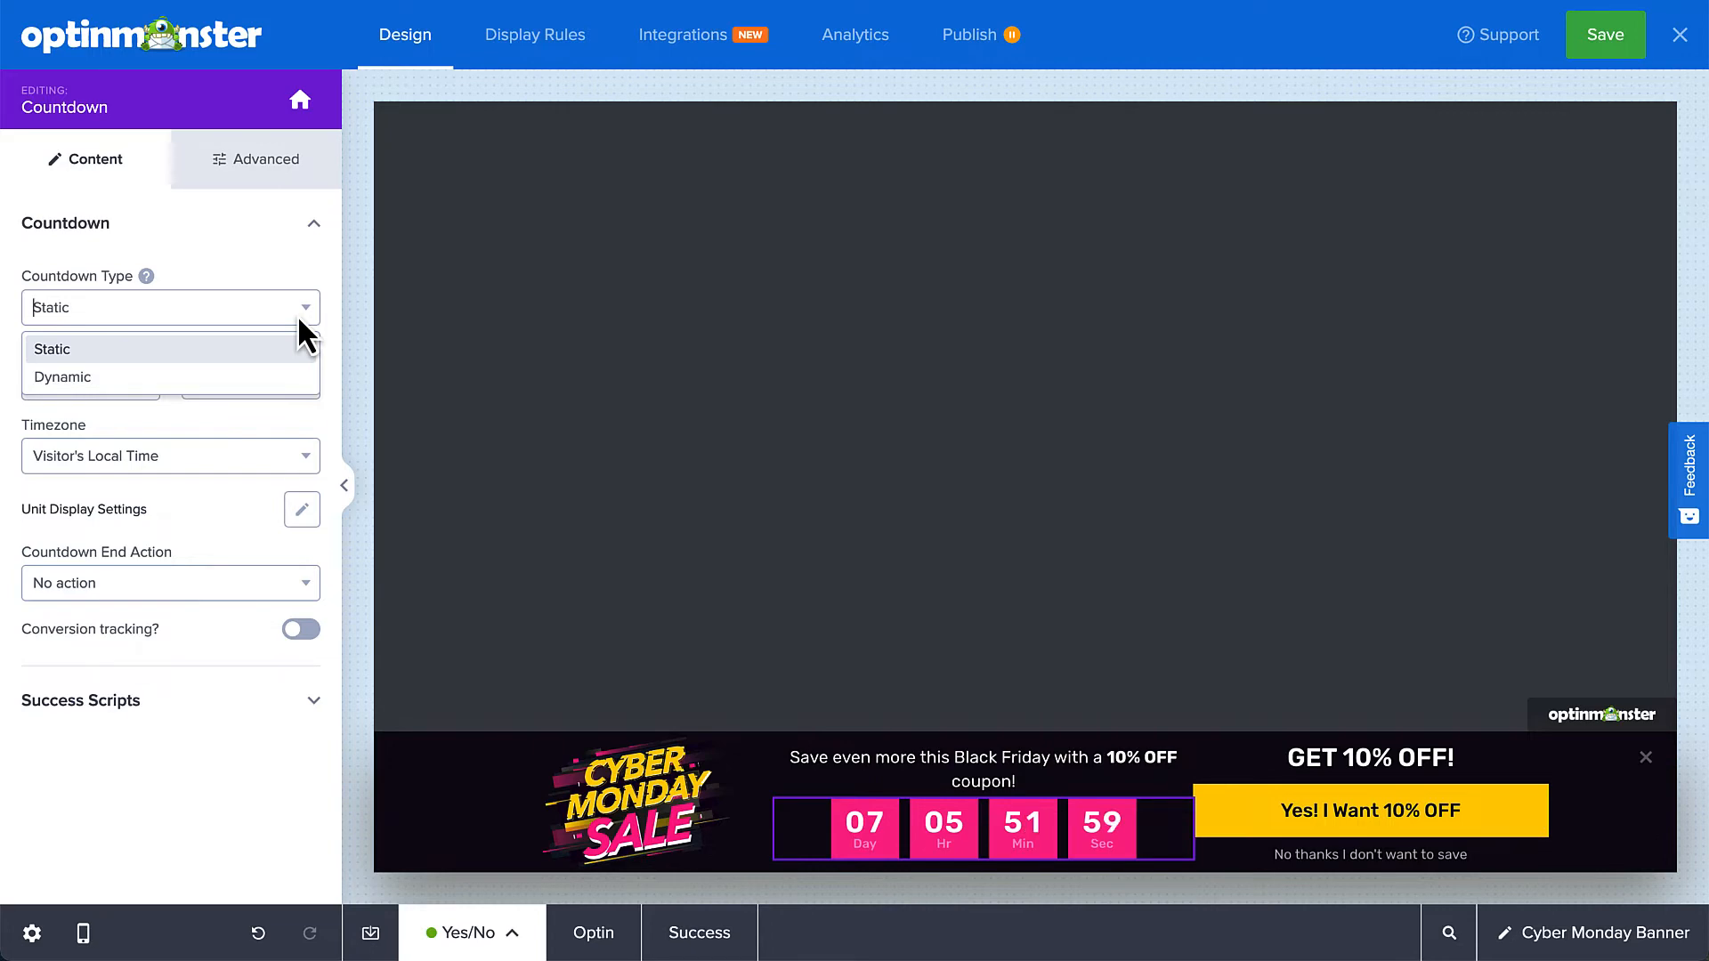
{"action": "left_click", "coordinate": [299, 321]}
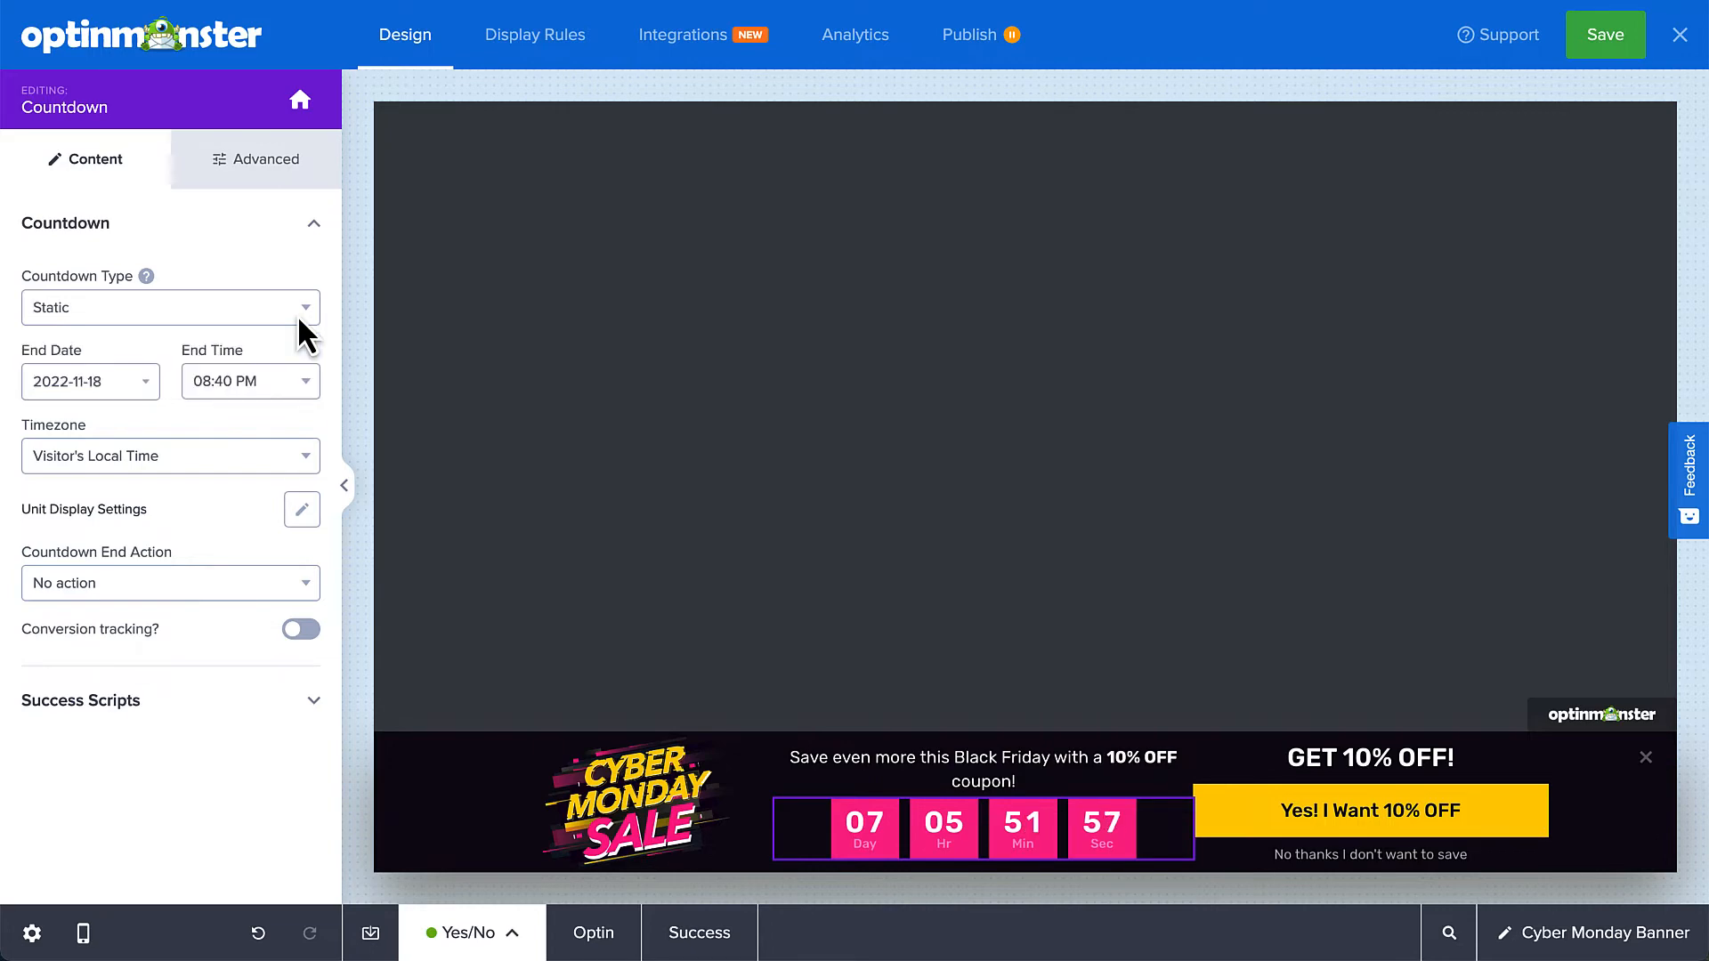
{"action": "left_click", "coordinate": [151, 390]}
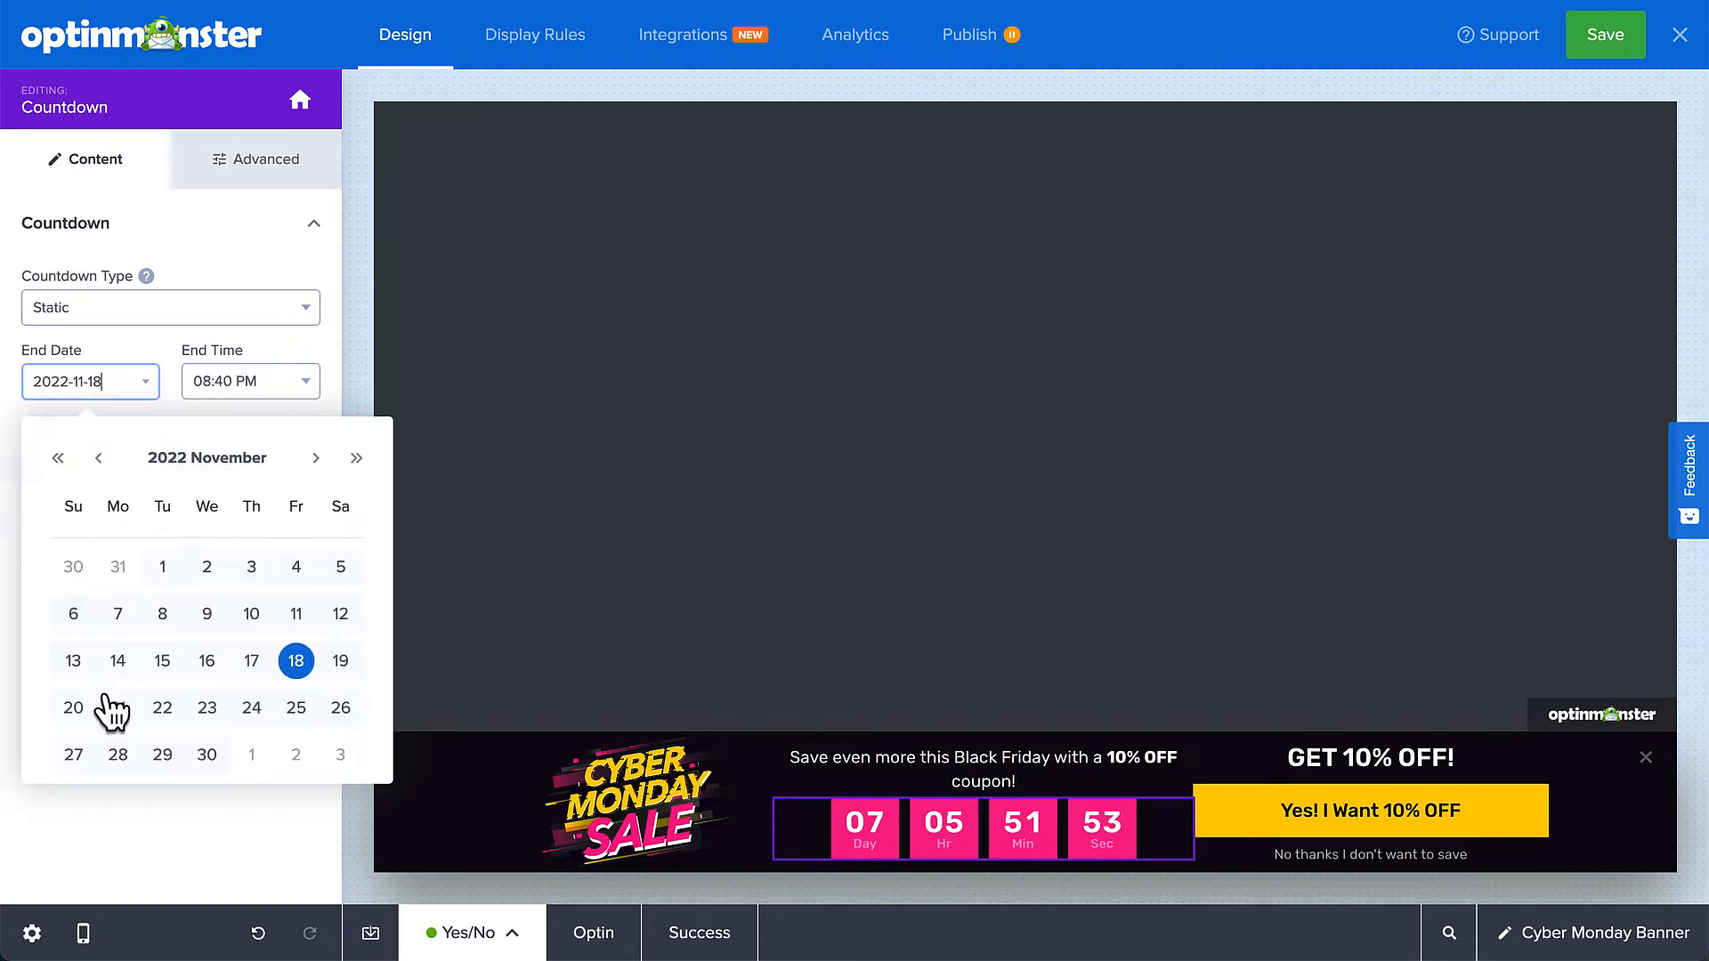
{"action": "left_click", "coordinate": [118, 755]}
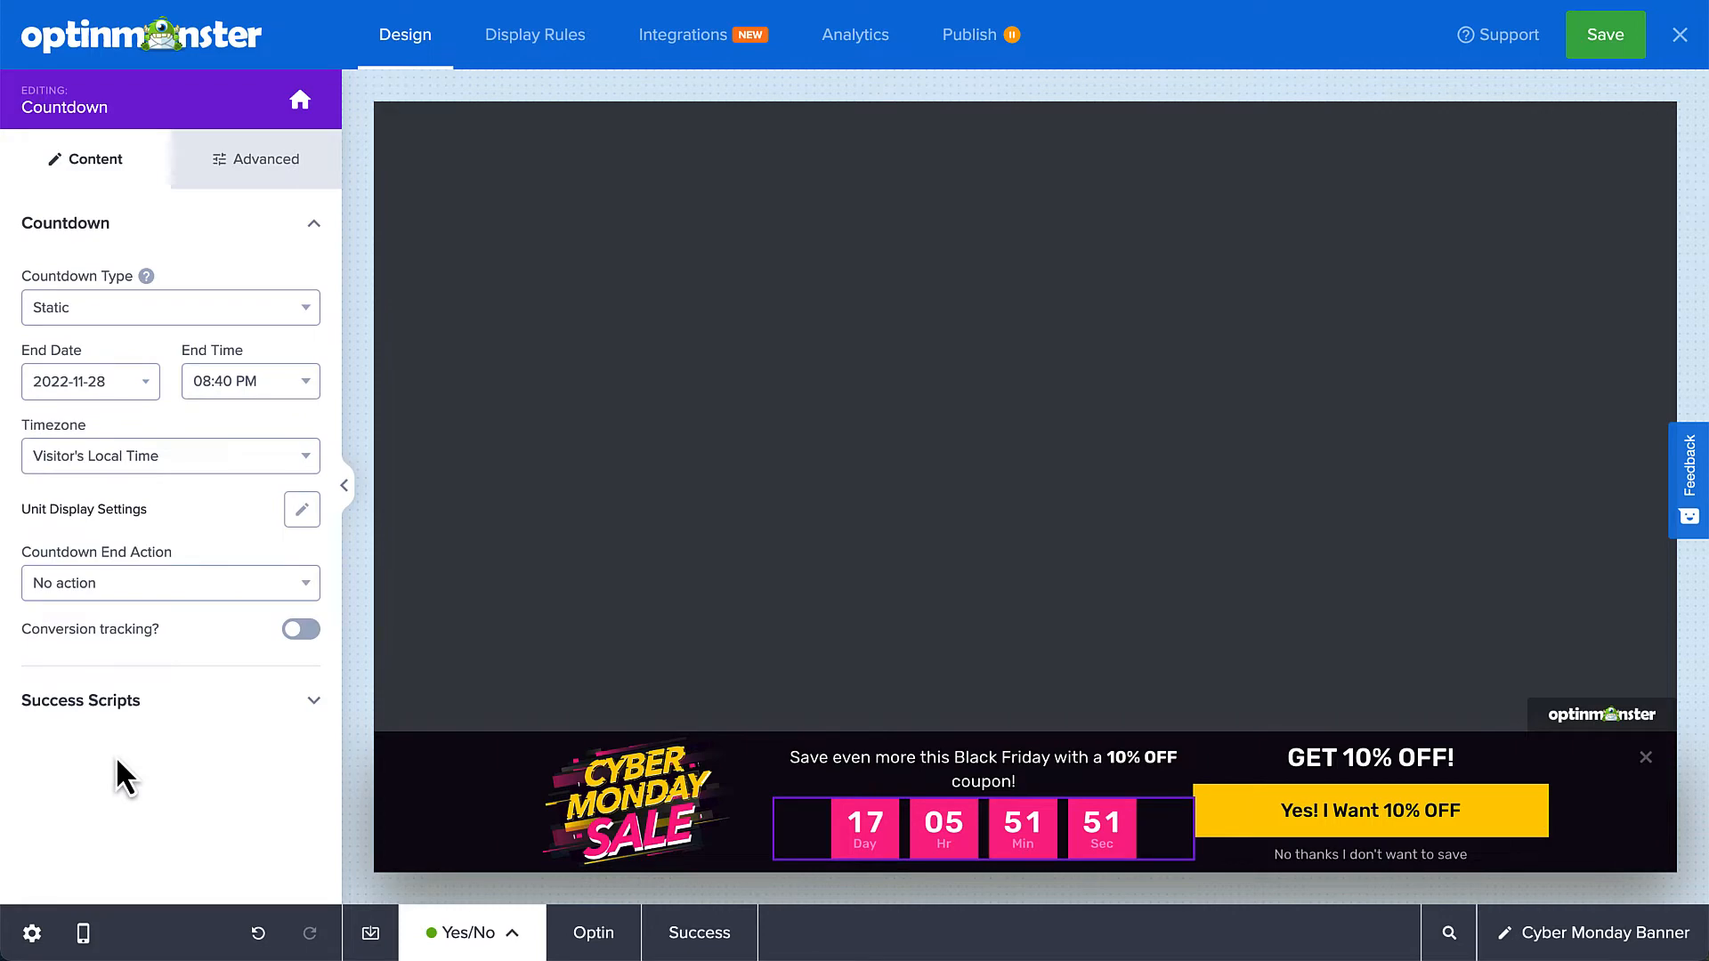
Set the countdown's end time to 11:59 PM and its end action to Close the campaign
{"action": "left_click", "coordinate": [289, 391]}
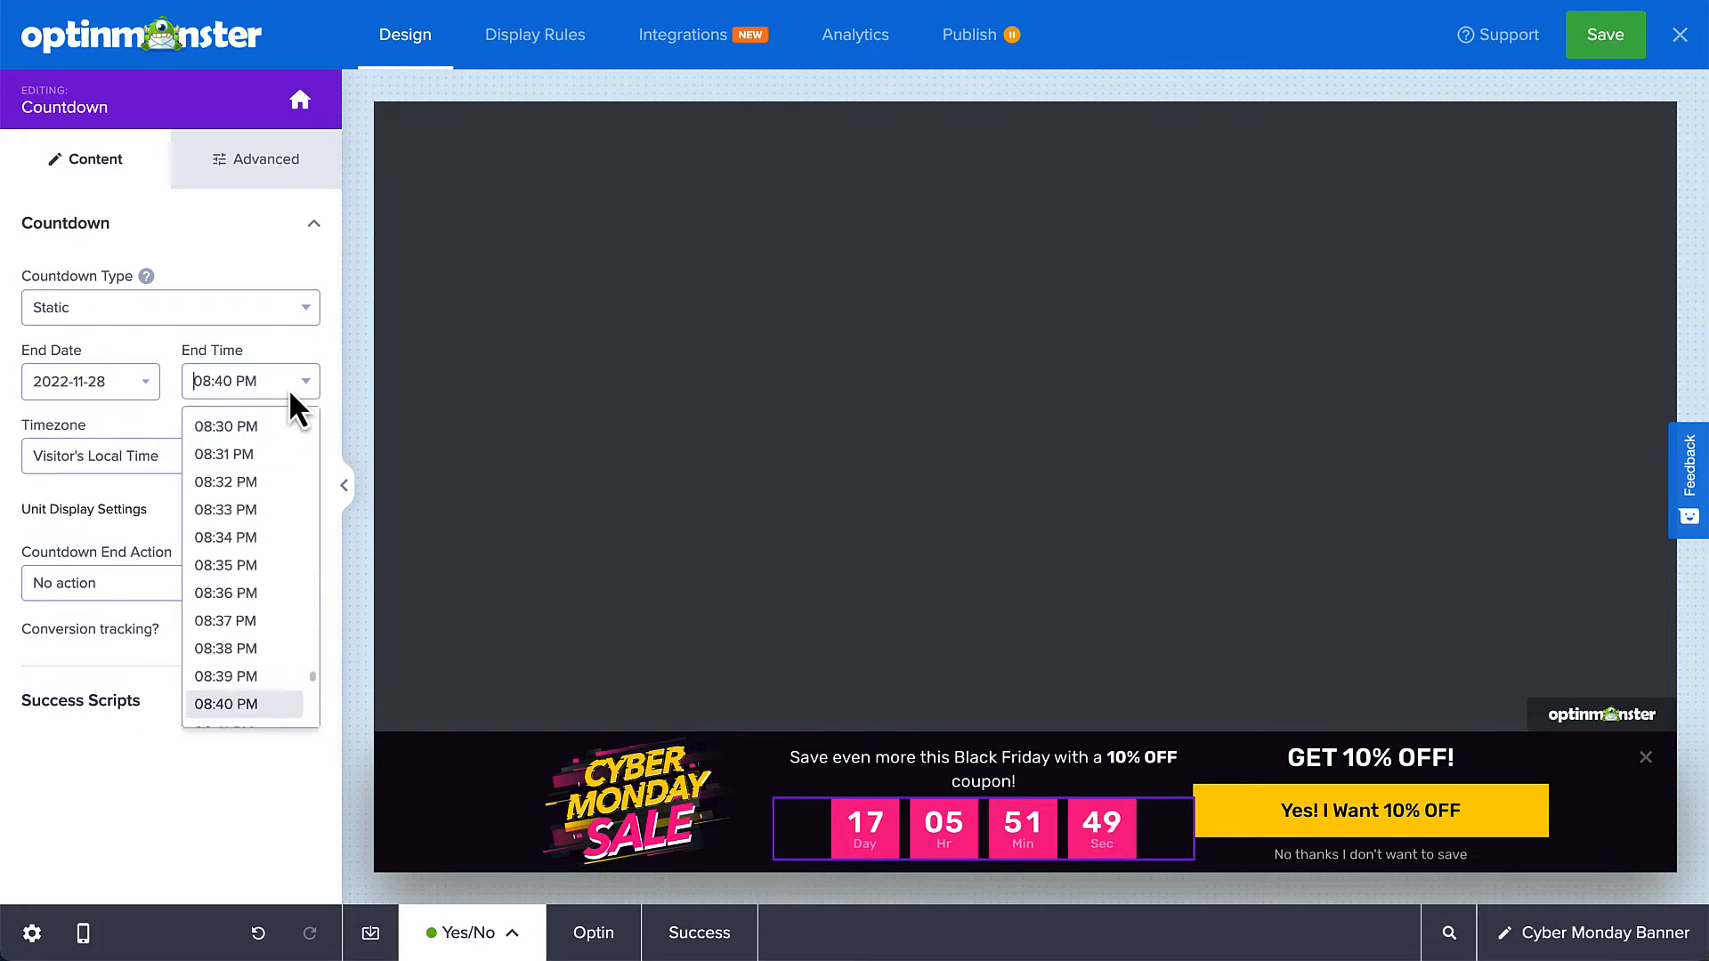
{"action": "type", "text": "11:59 PM"}
{"action": "key", "text": "Return"}
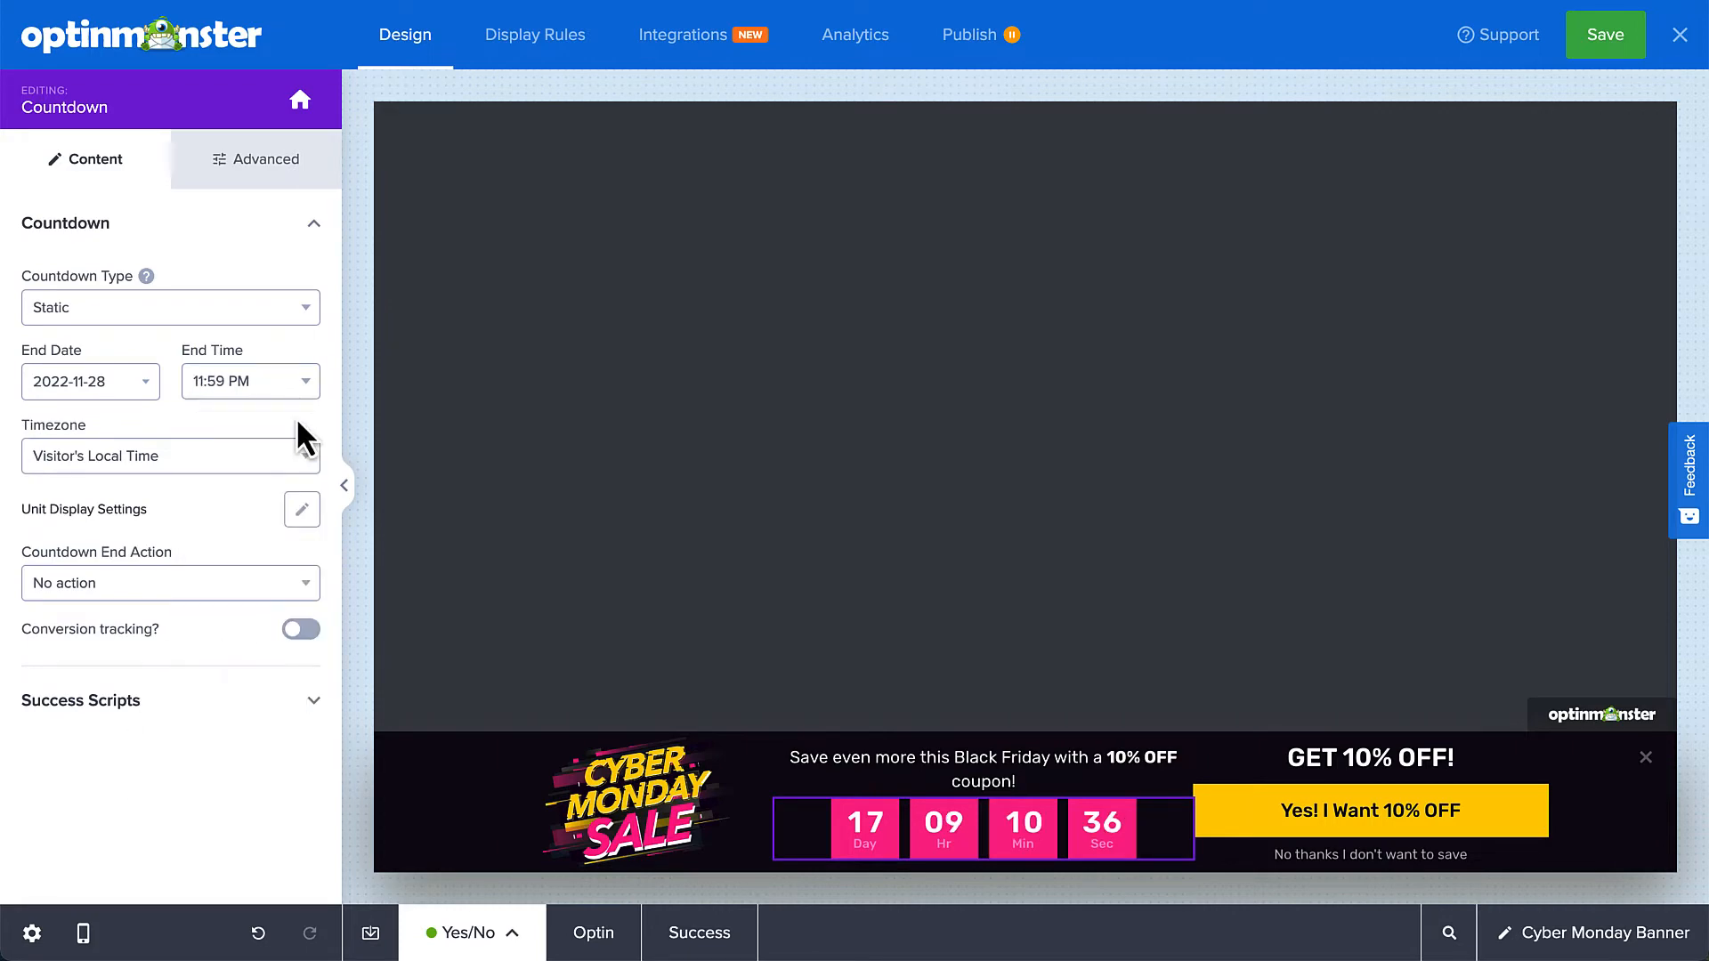
{"action": "left_click", "coordinate": [225, 586]}
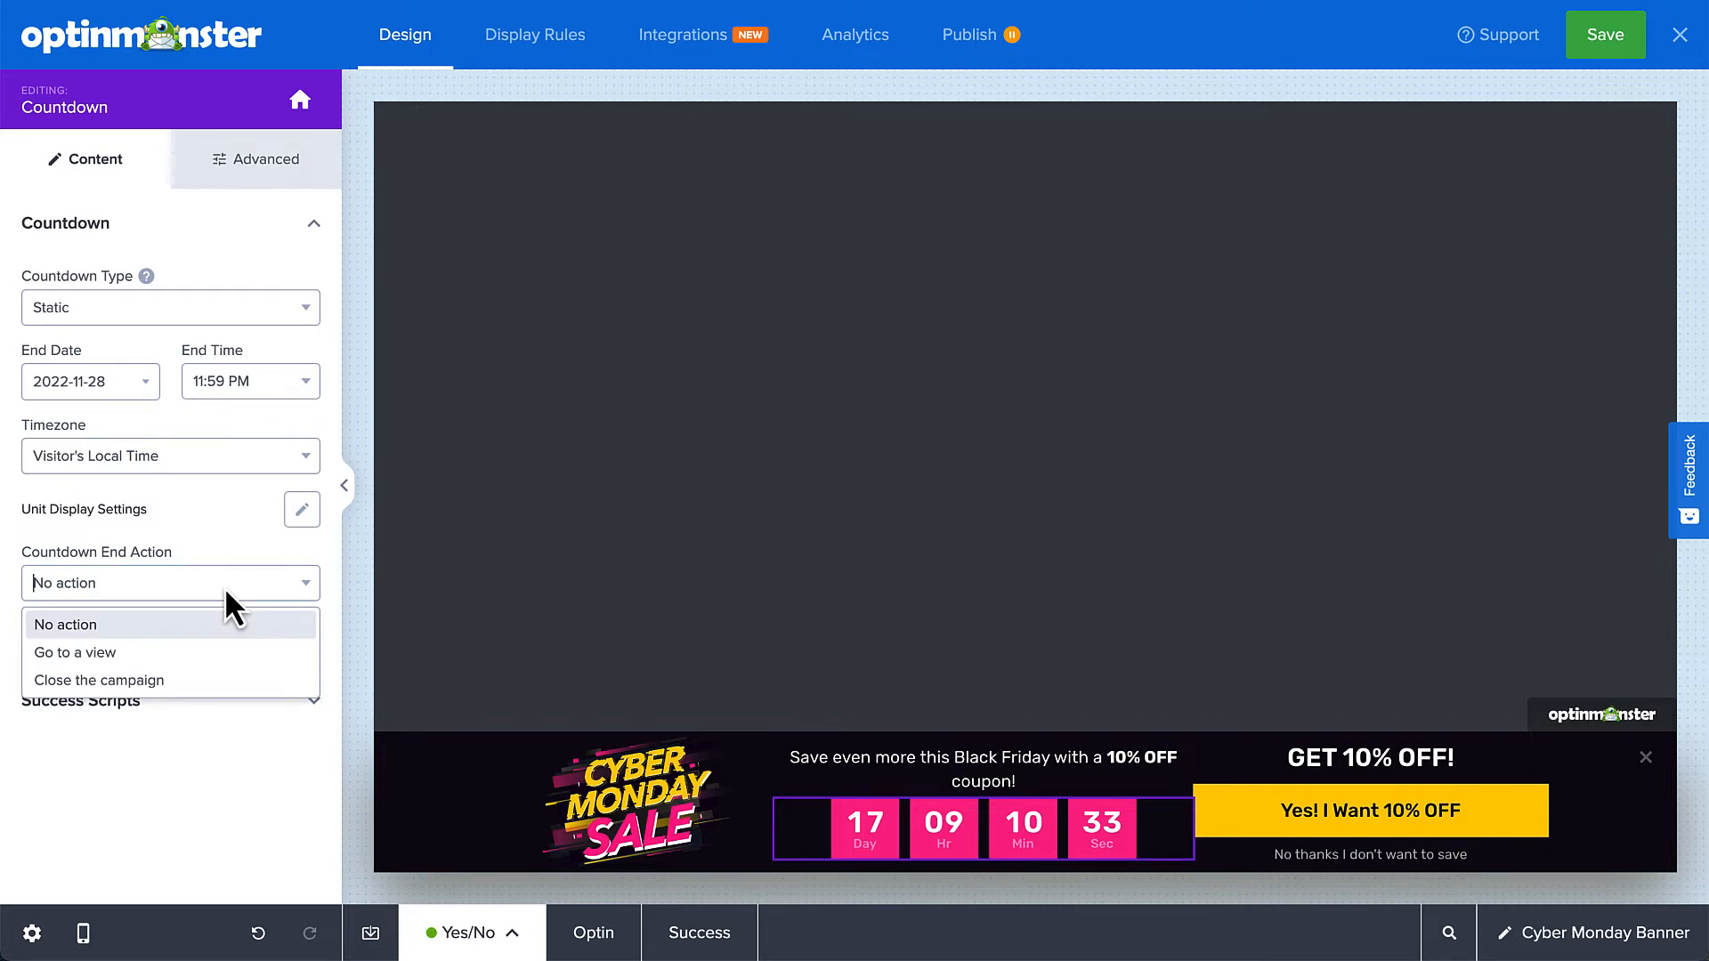
{"action": "left_click", "coordinate": [198, 679]}
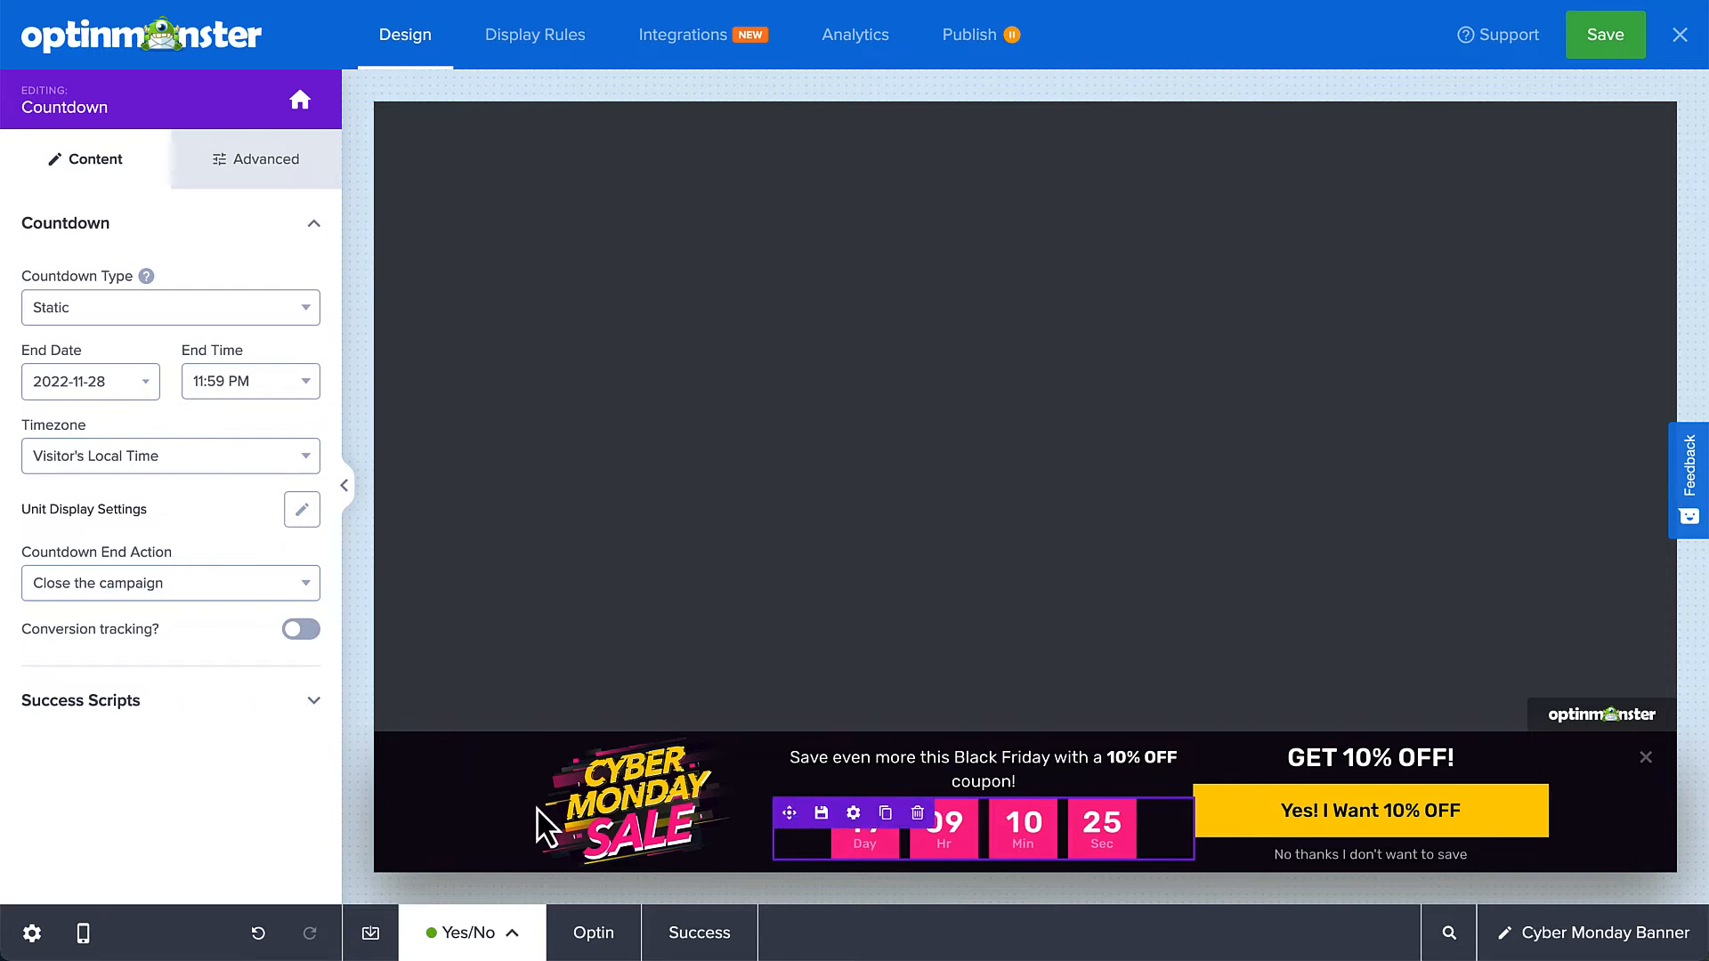
Set the Optin view's button text to "Send My 10% OFF Coupon!" and end the Success view's countdown on 2022-11-28 at 11:59 PM
{"action": "left_click", "coordinate": [603, 936]}
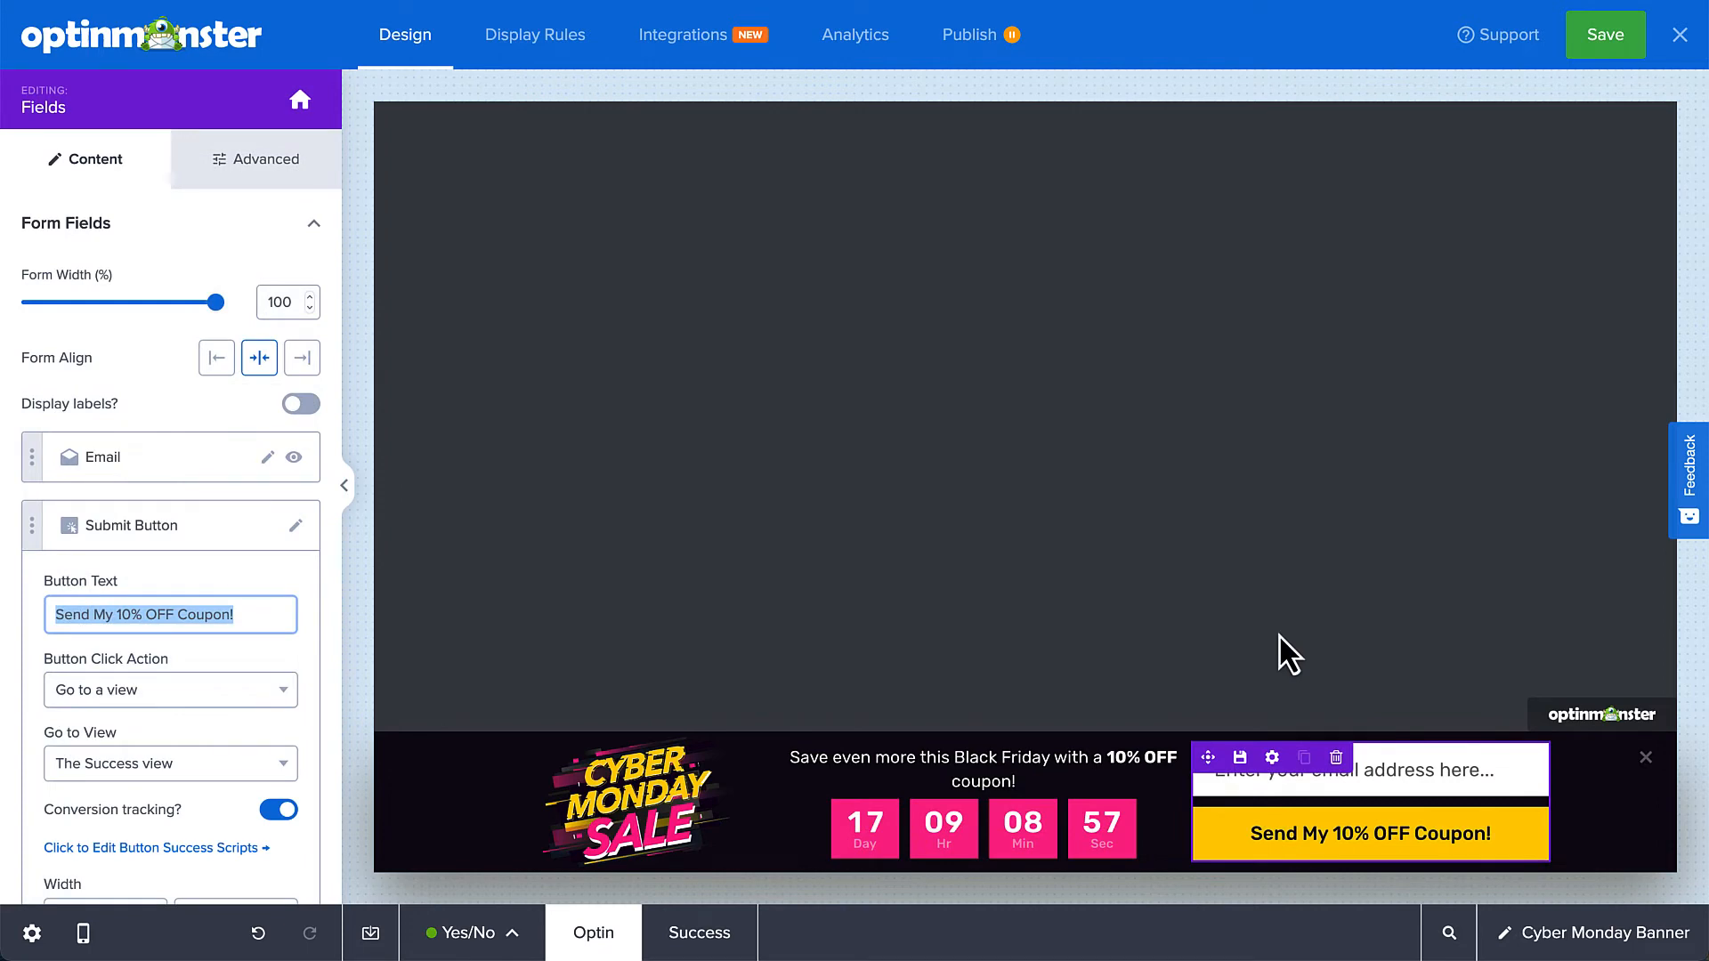
{"action": "left_click", "coordinate": [722, 933]}
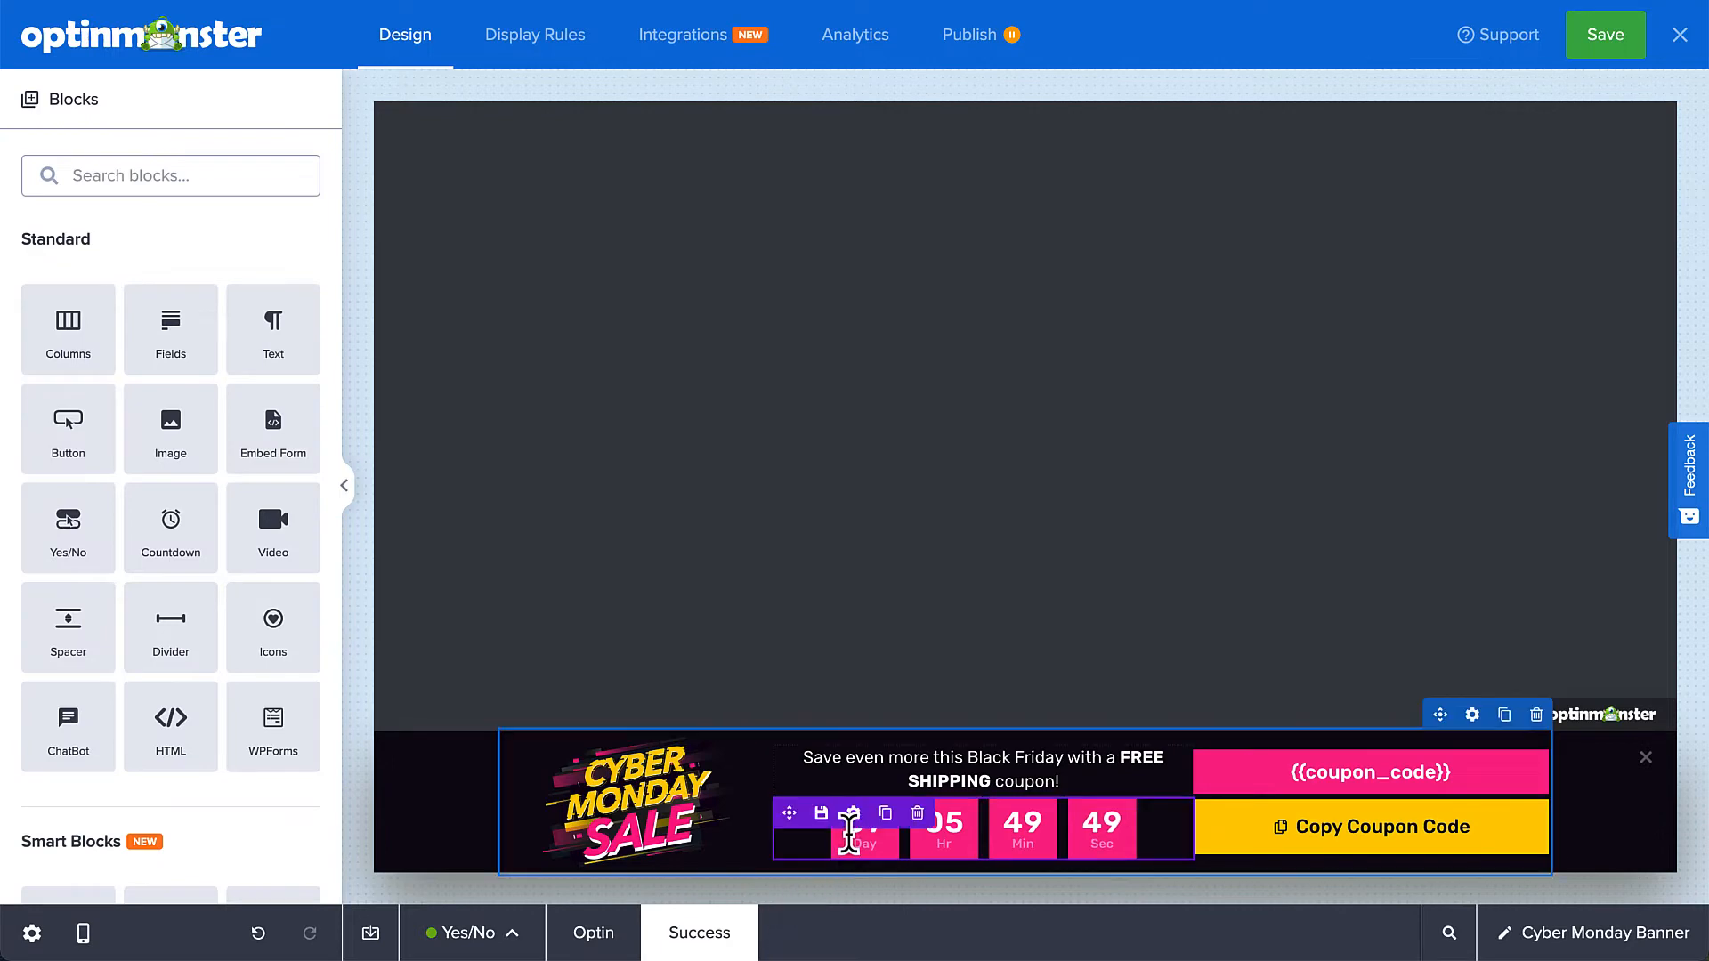
{"action": "left_click", "coordinate": [848, 834]}
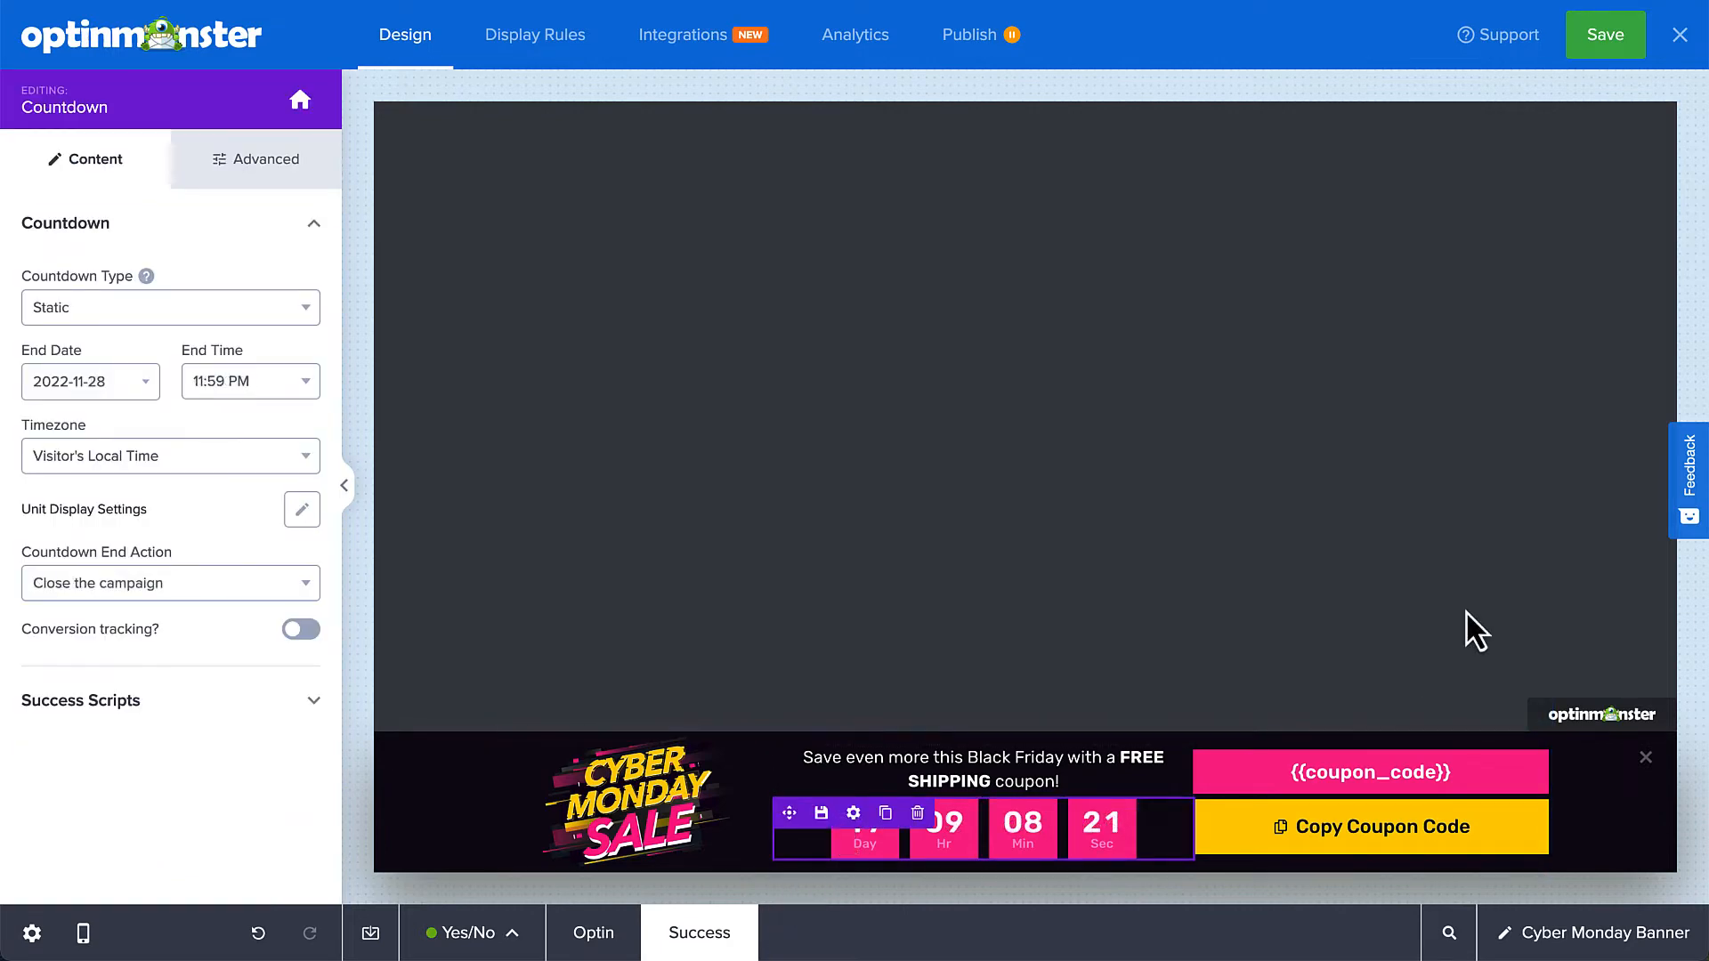
Replace the coupon code placeholder with CM202210OFF in the Success view's code text and in the copy button's clipboard text
{"action": "double_click", "coordinate": [1413, 773]}
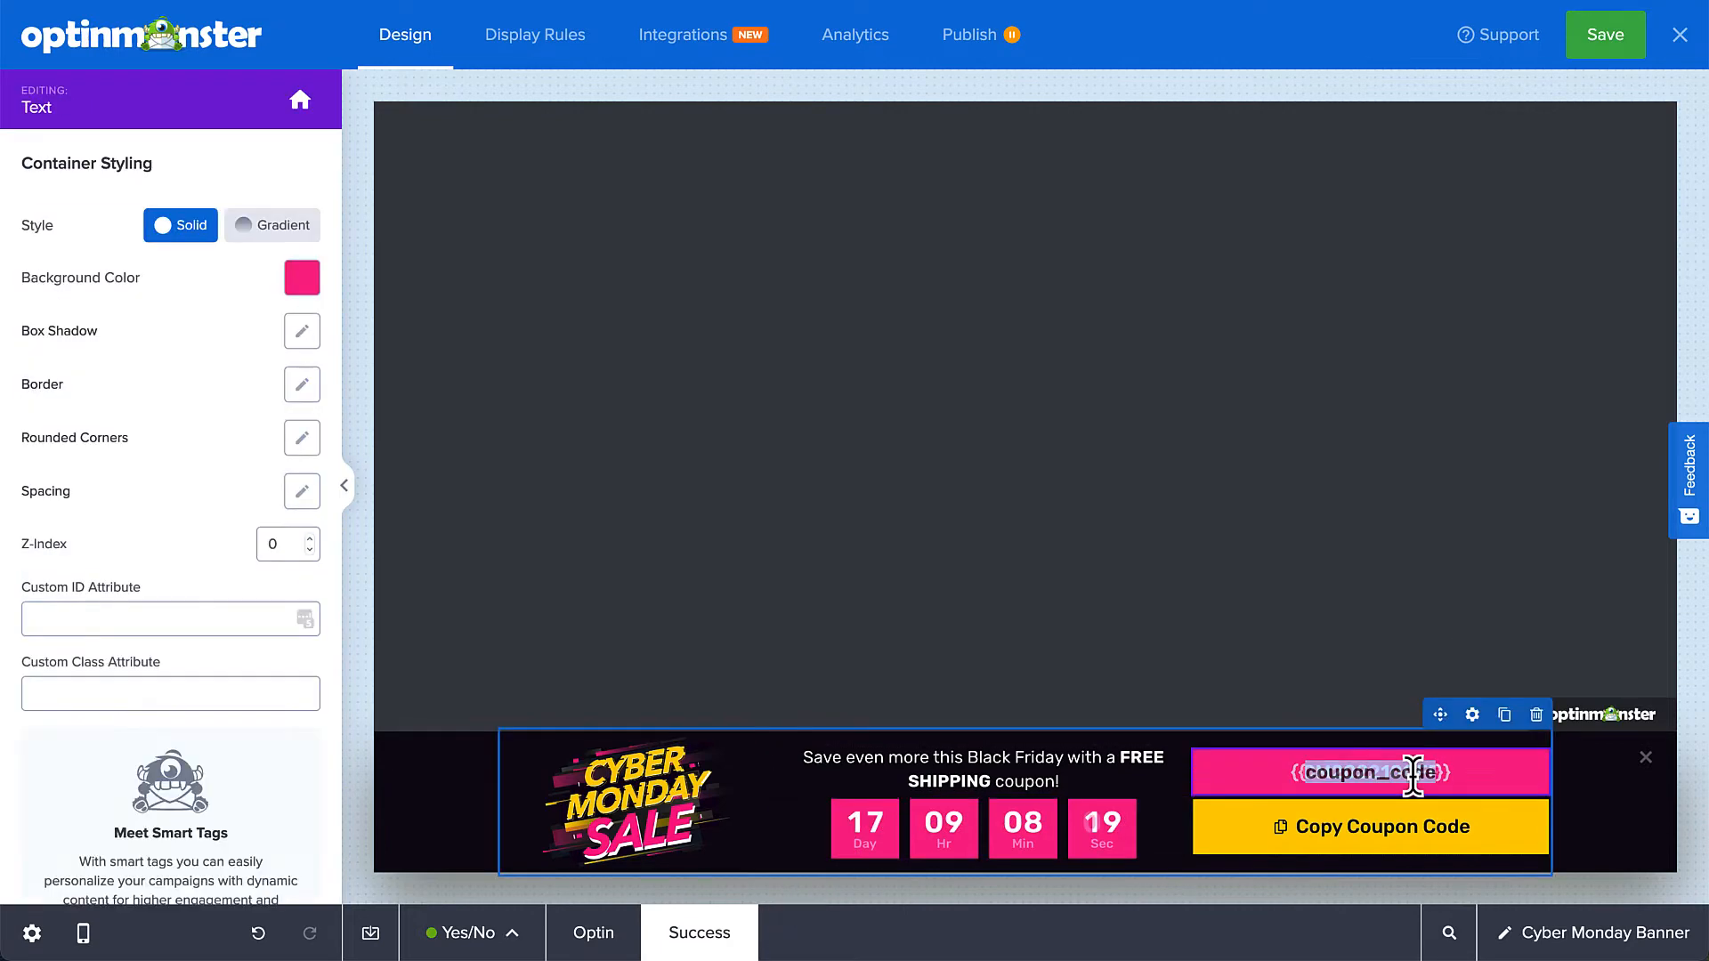
{"action": "left_click", "coordinate": [1442, 841]}
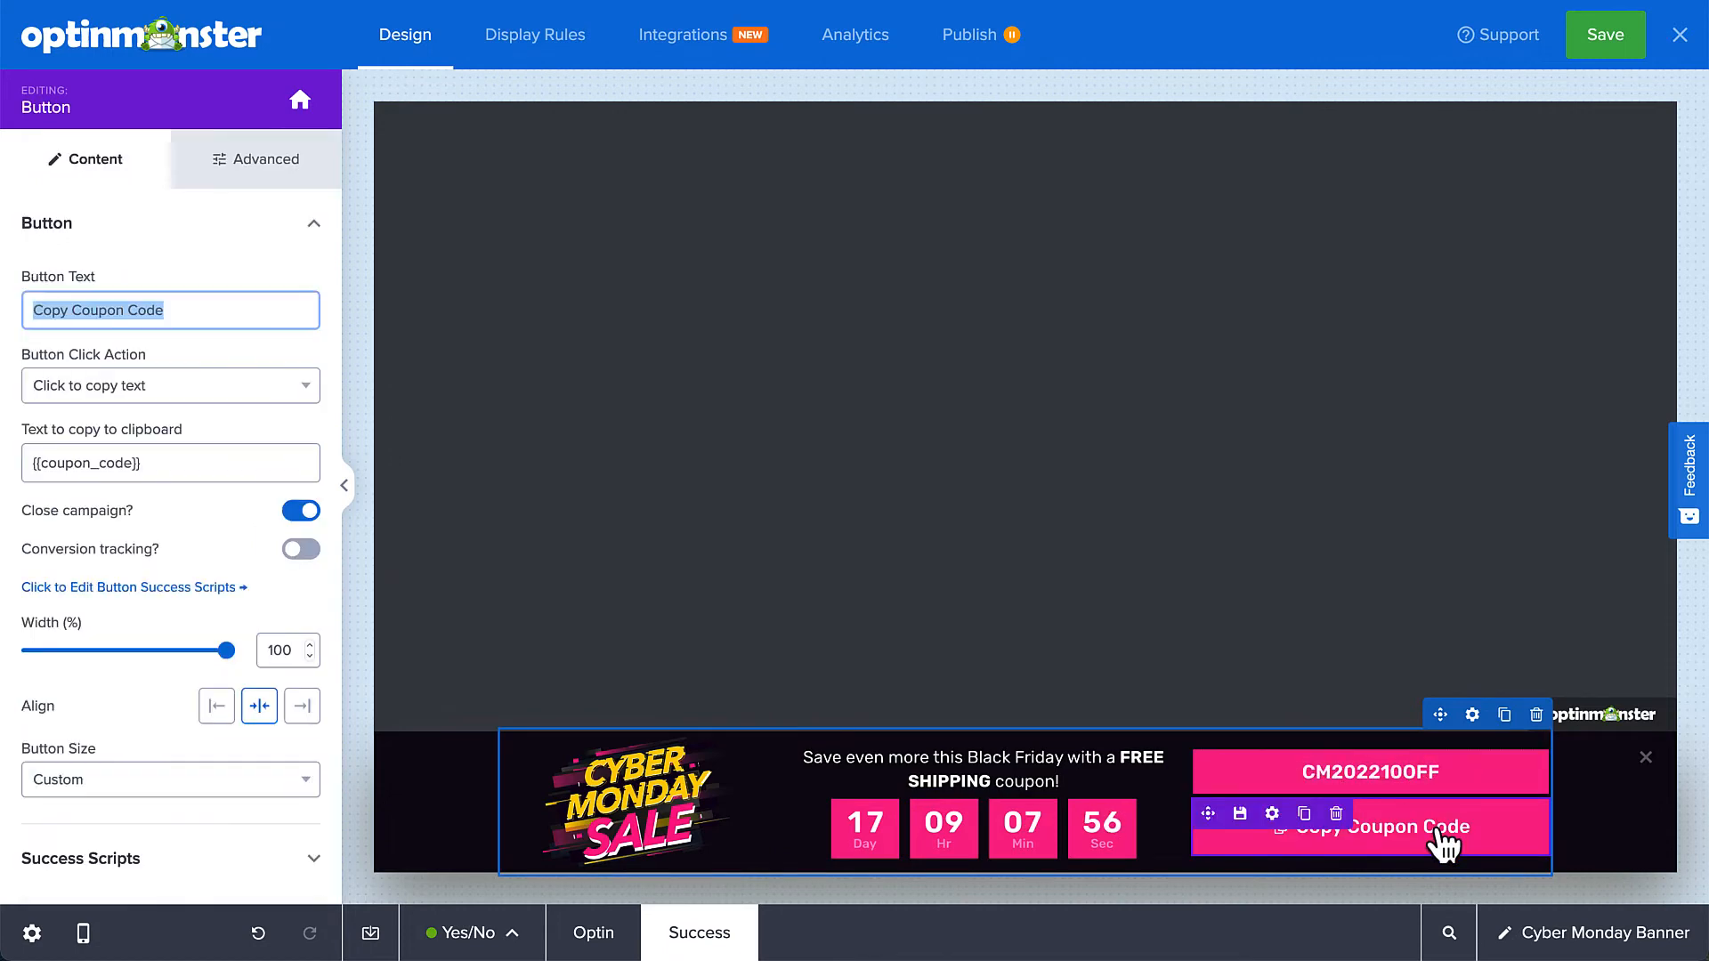
{"action": "triple_click", "coordinate": [286, 464]}
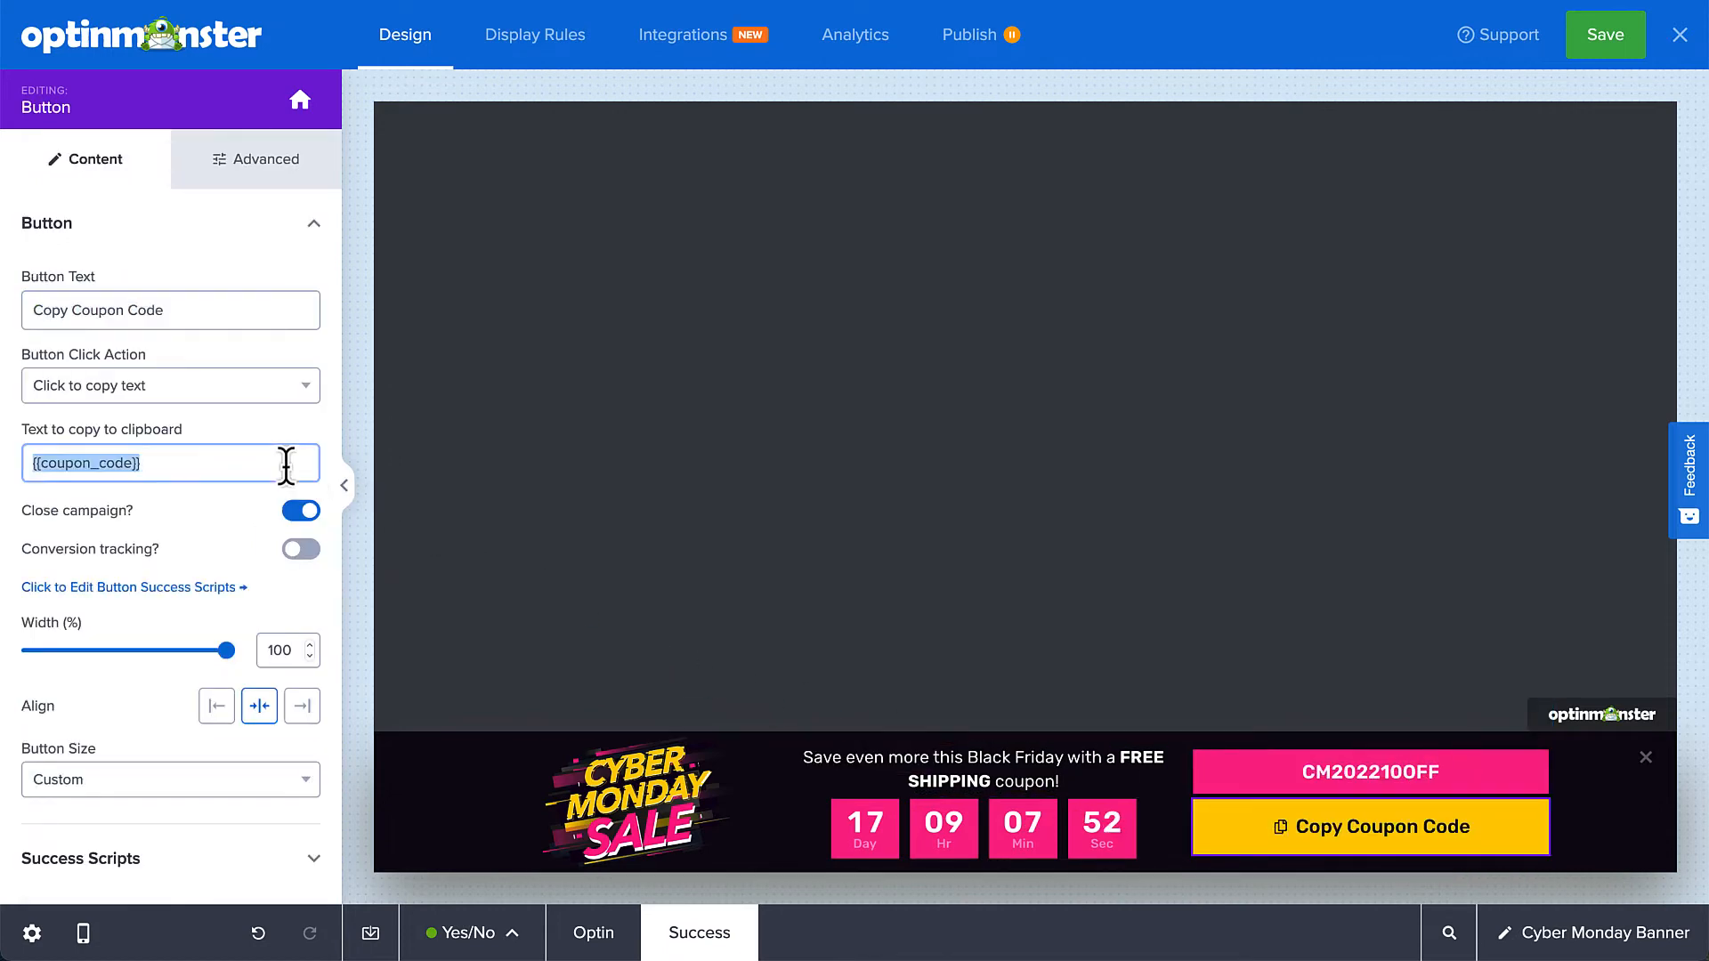
{"action": "key", "text": "ctrl+v"}
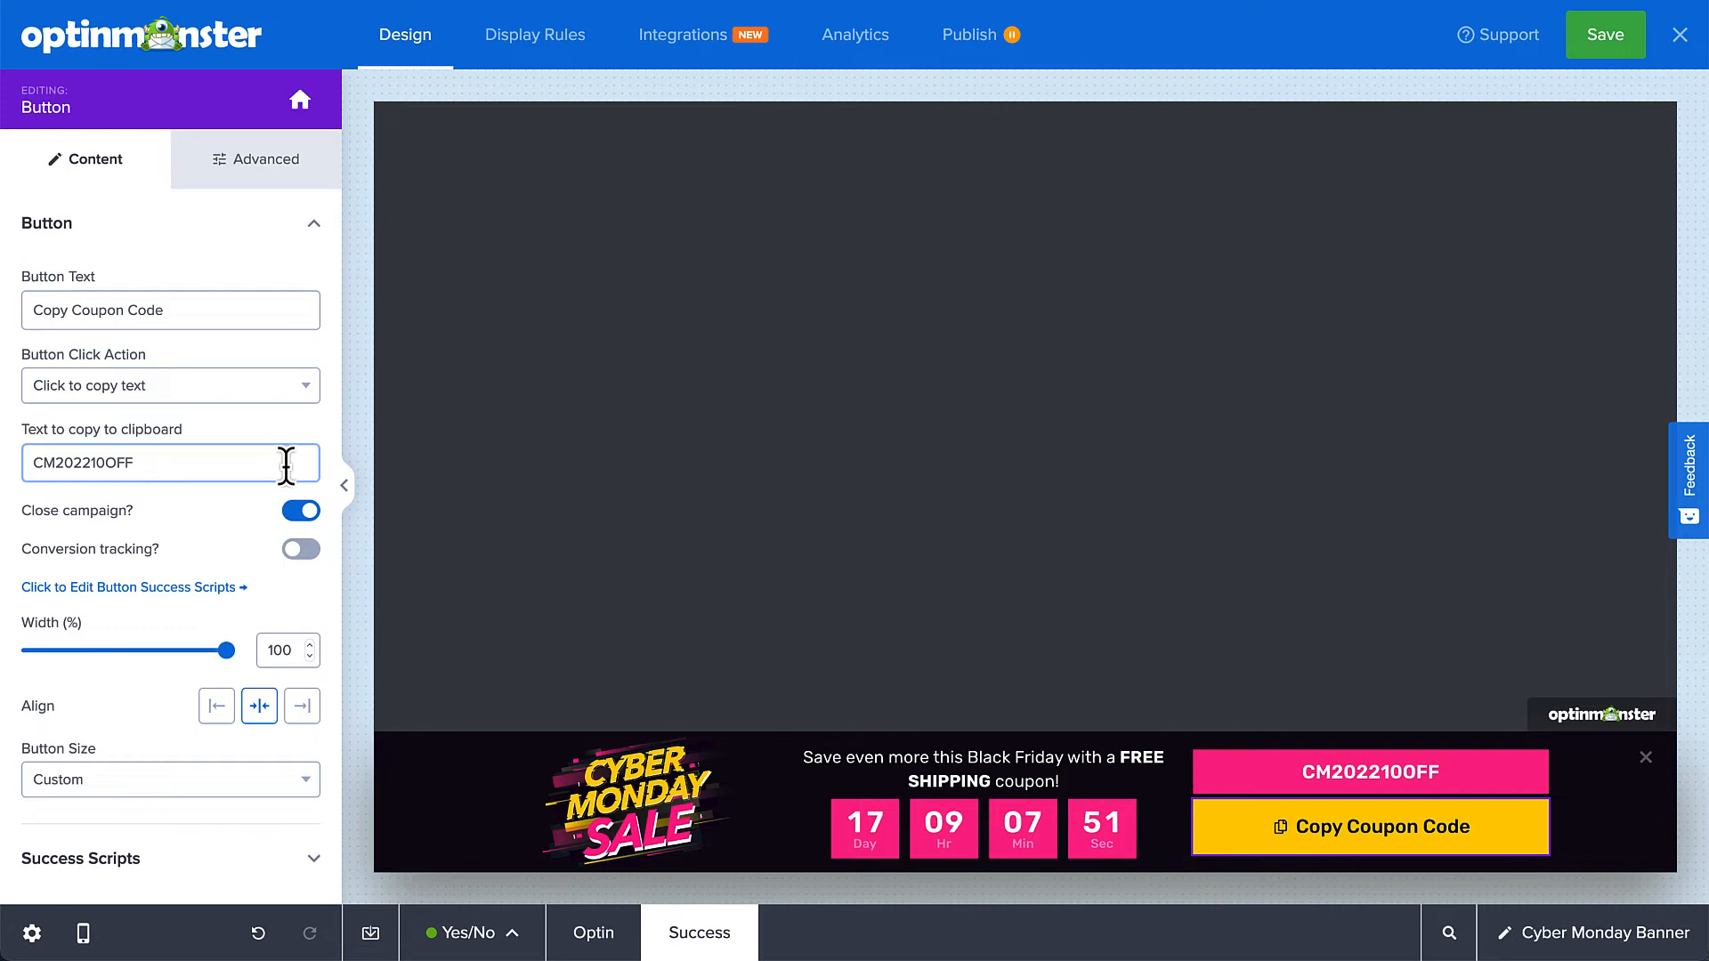
{"action": "left_click", "coordinate": [32, 933]}
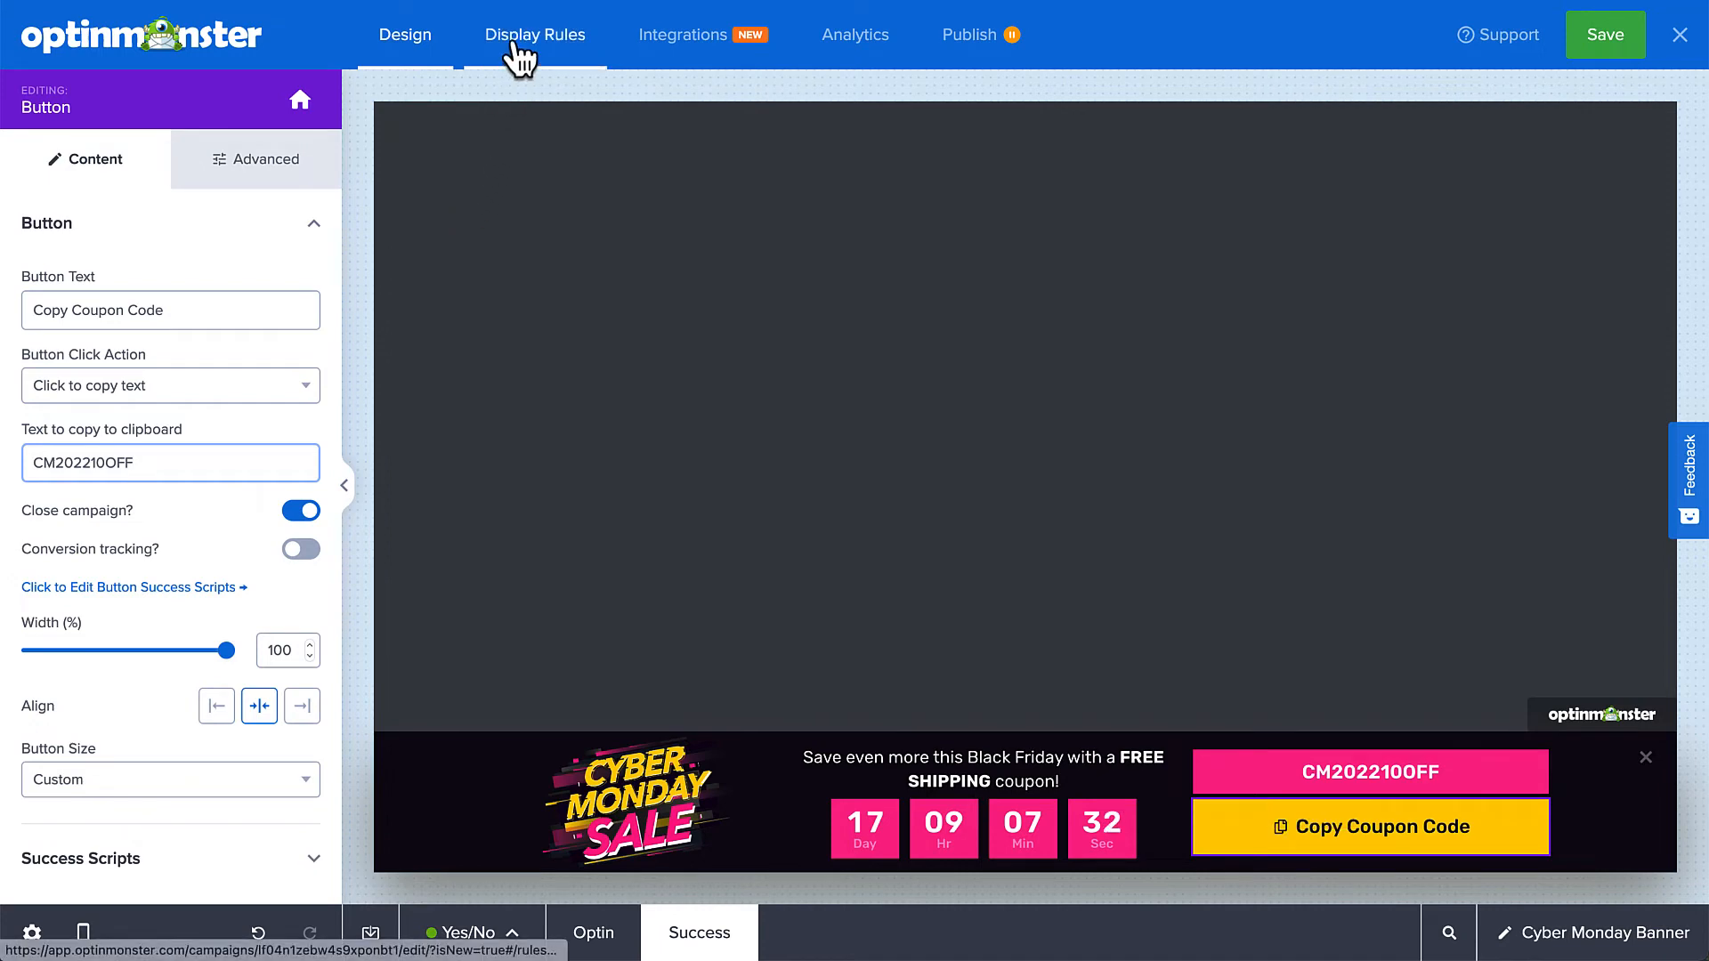
Delete the time on page condition from the display rules and keep the current URL path rule as "is any page"
{"action": "left_click", "coordinate": [516, 54]}
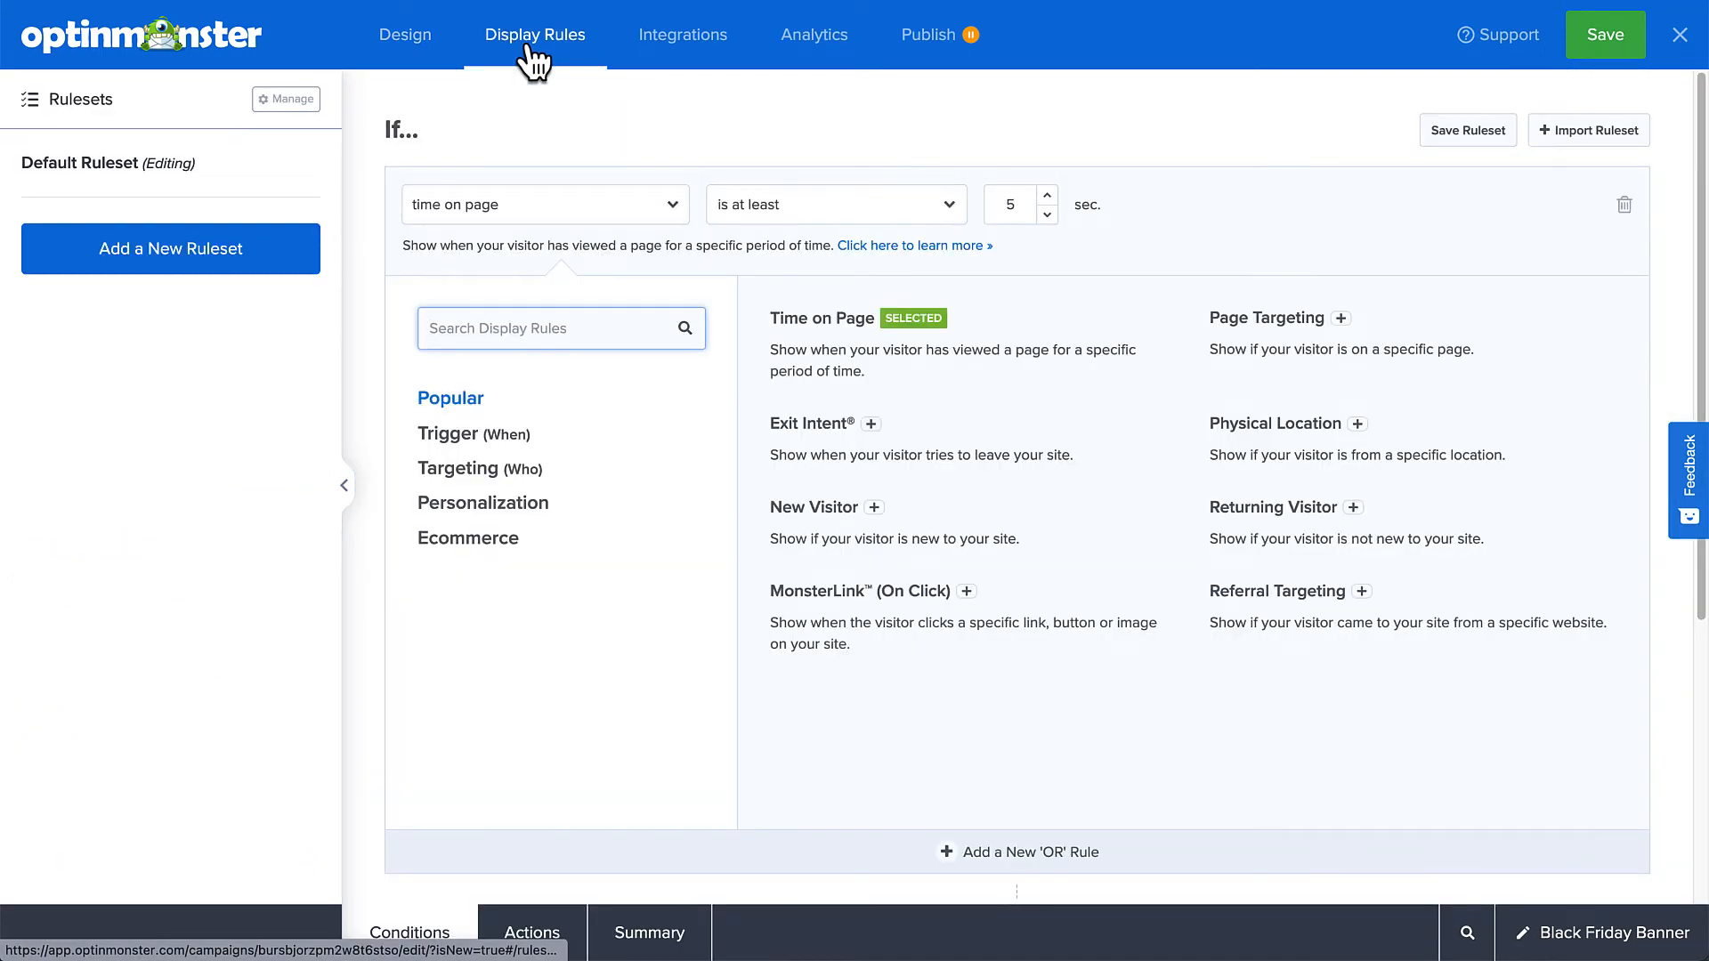
{"action": "left_click", "coordinate": [589, 211]}
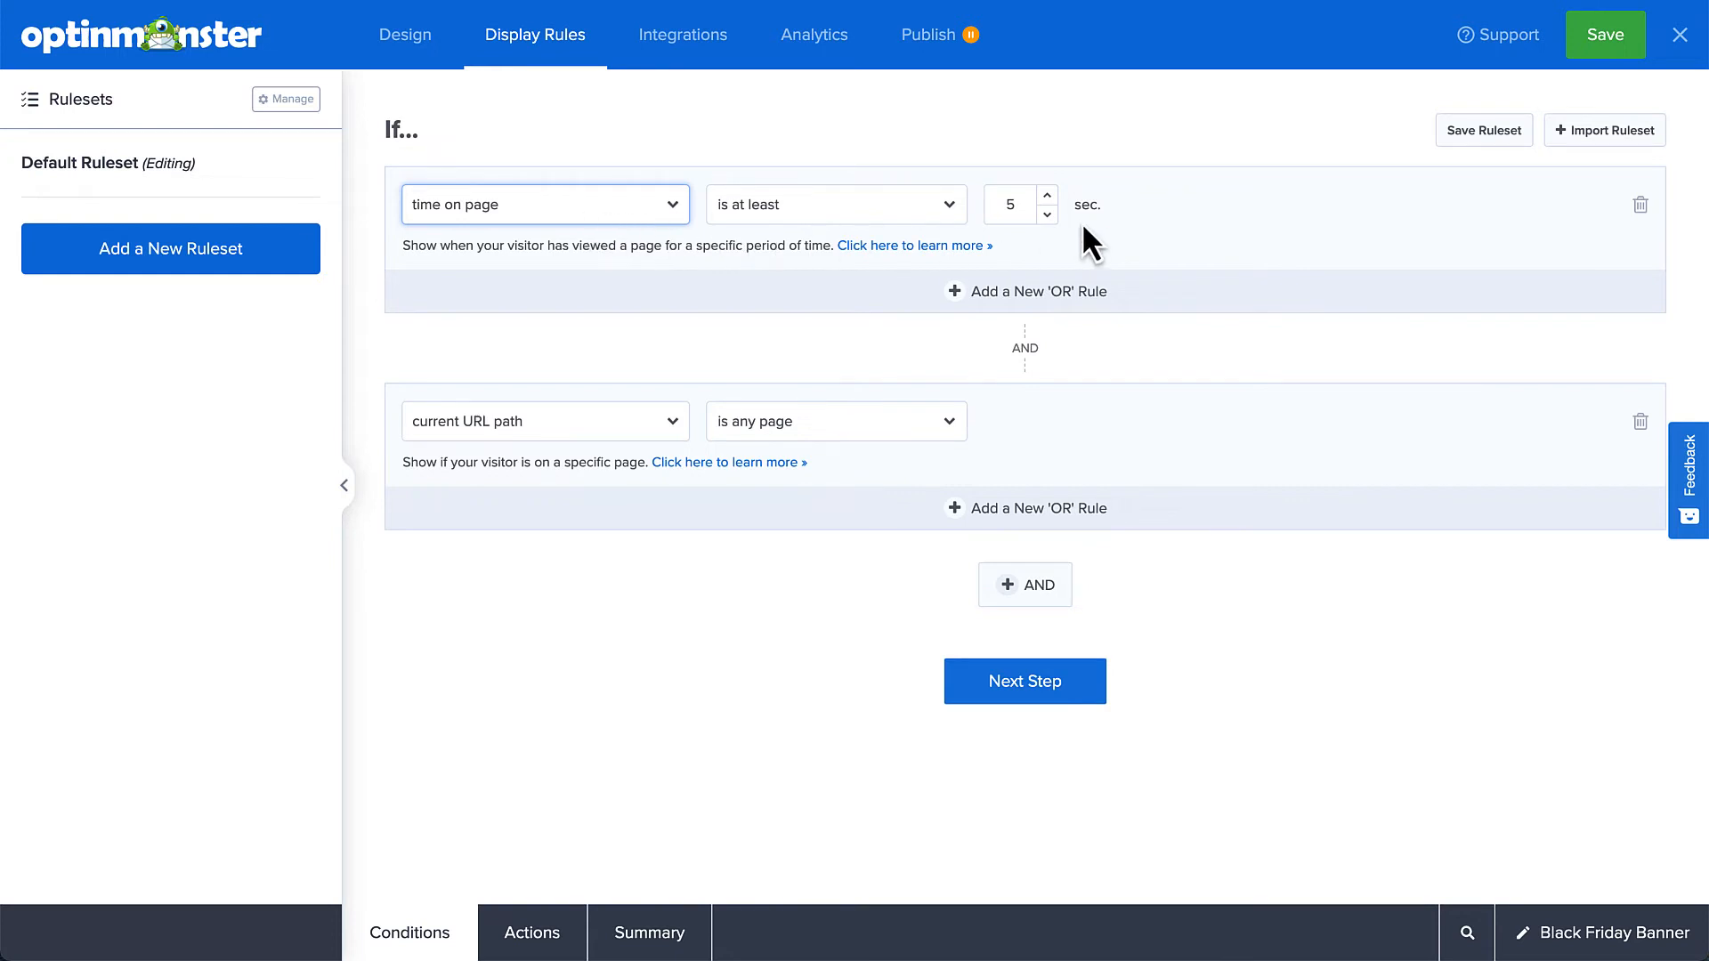
{"action": "left_click", "coordinate": [1641, 206]}
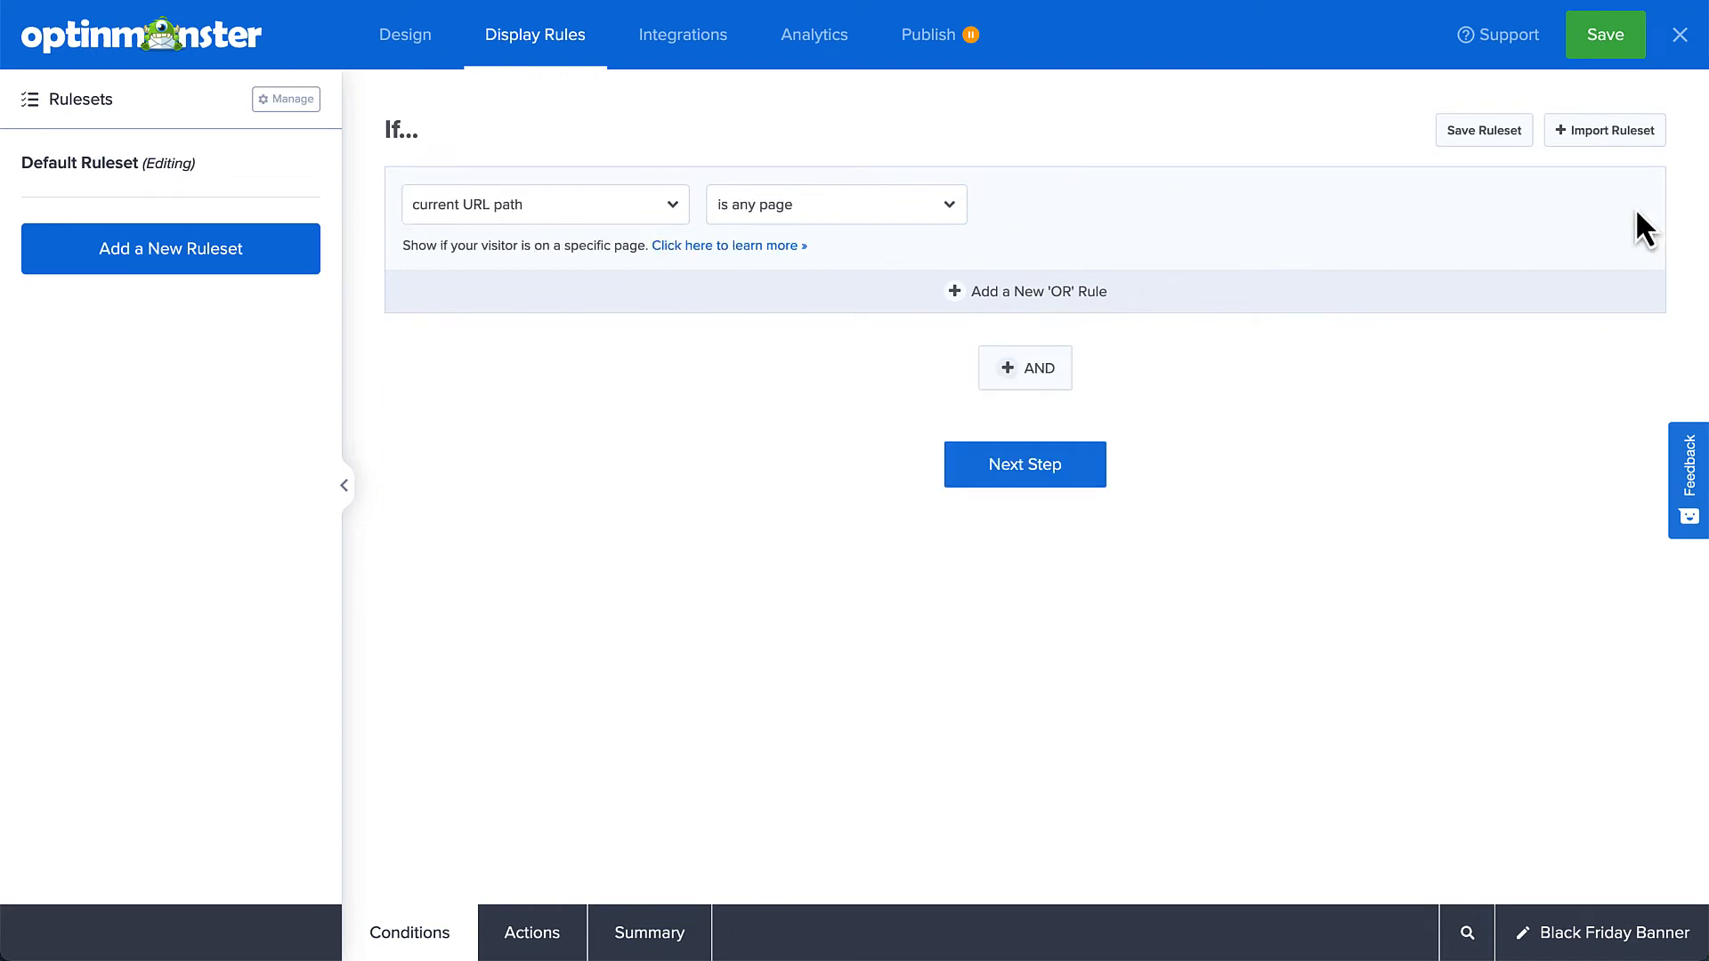
{"action": "left_click", "coordinate": [948, 208]}
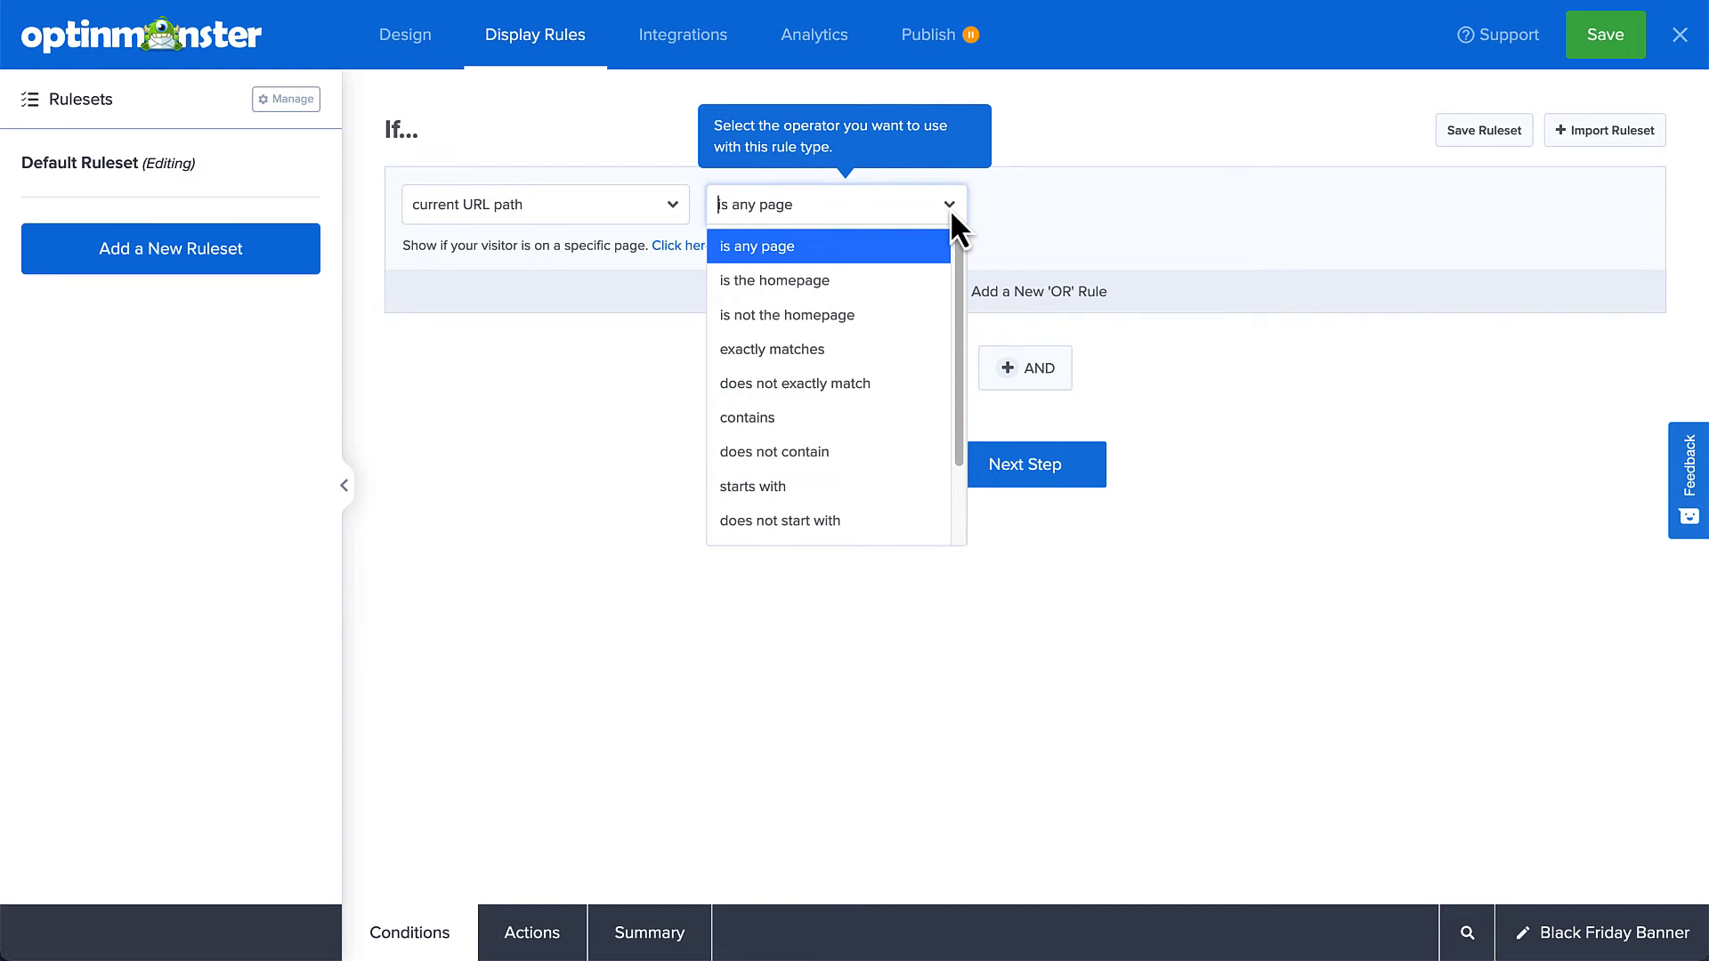
{"action": "left_click", "coordinate": [949, 208]}
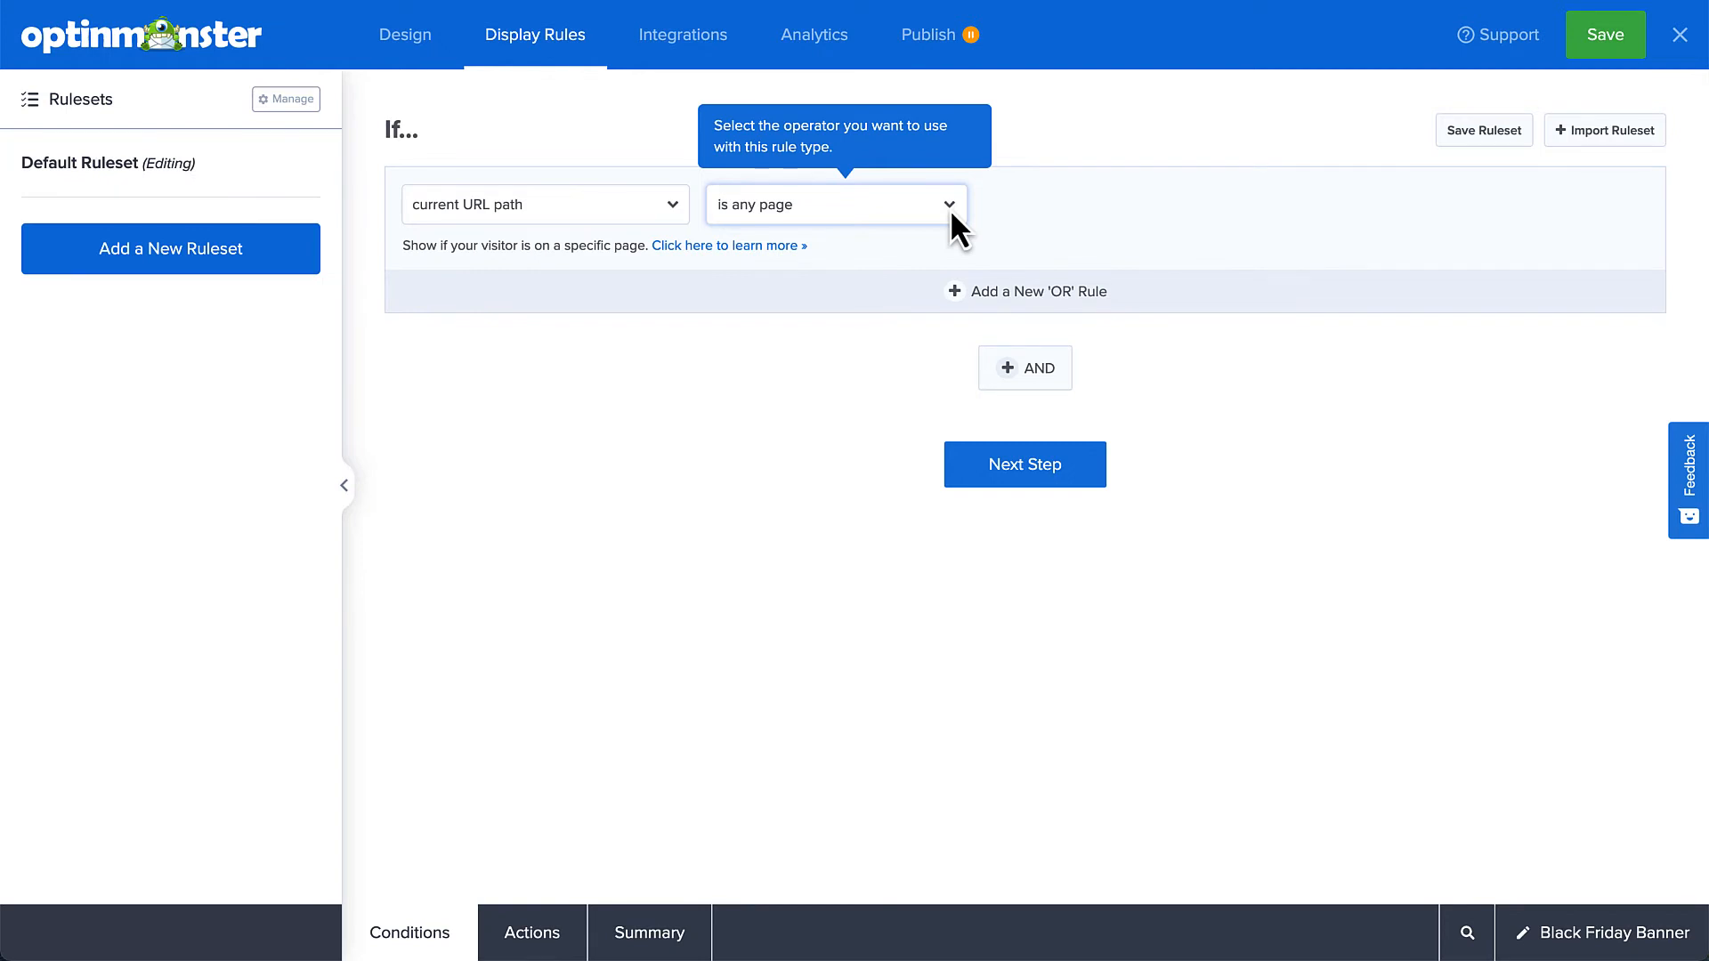
Add a new integration with Constant Contact as the email provider, choose the Constant Contact account and connect it
{"action": "left_click", "coordinate": [698, 55]}
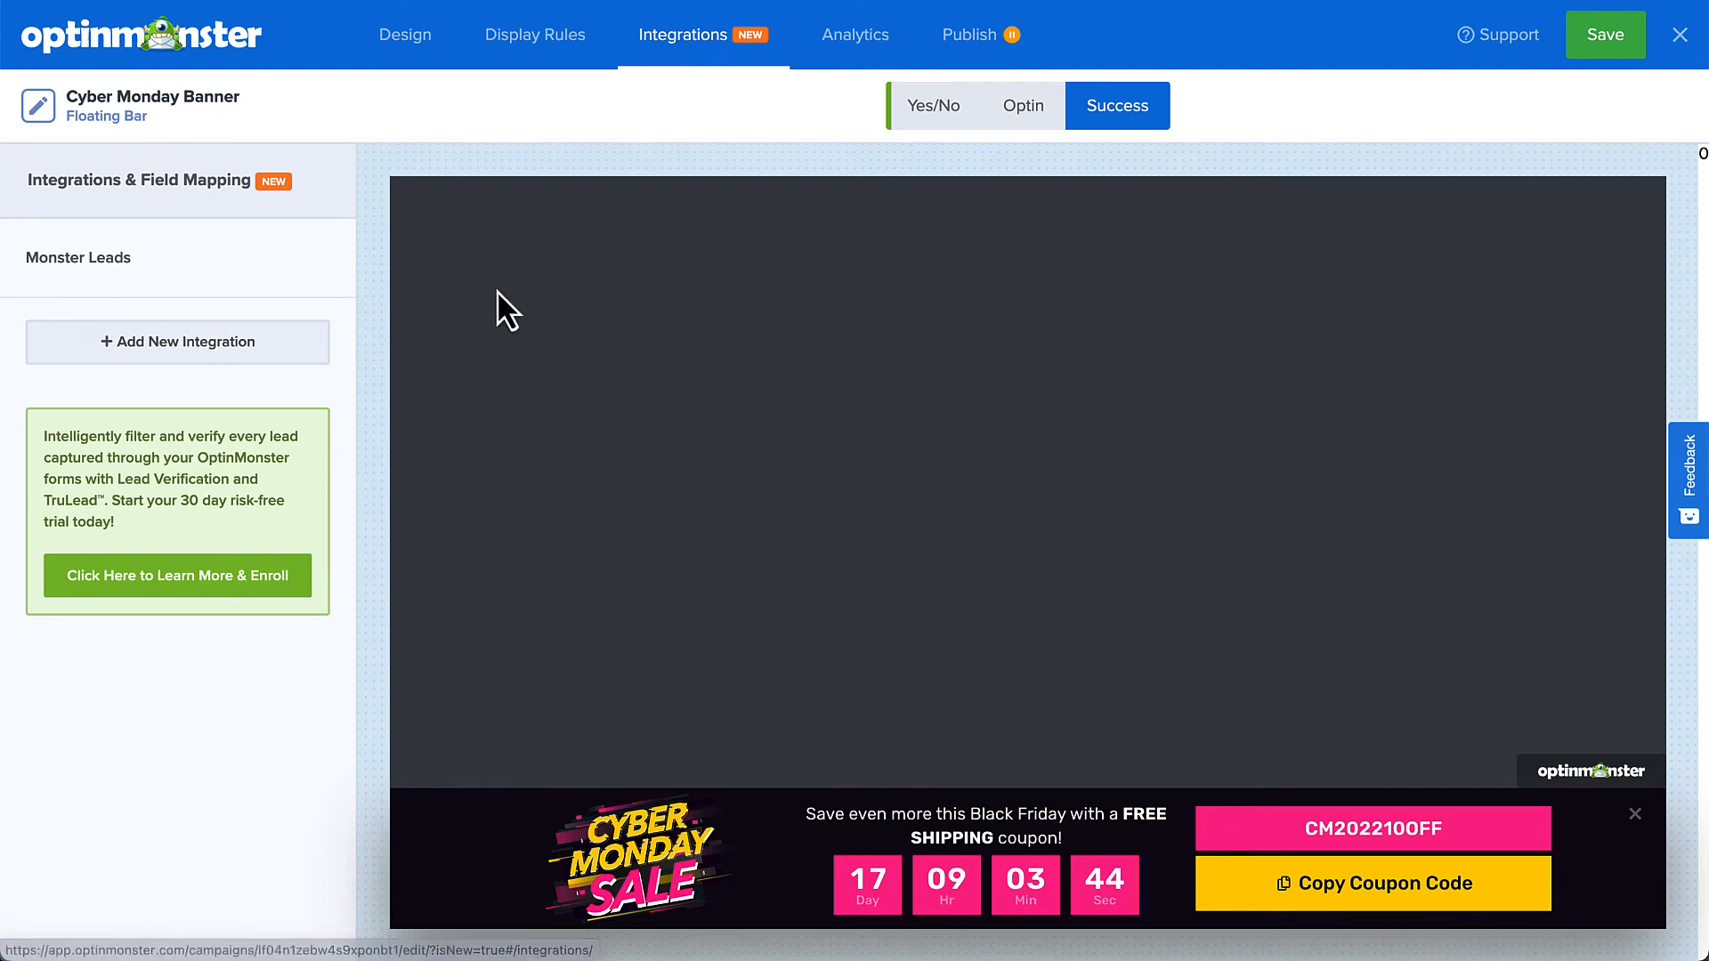
{"action": "left_click", "coordinate": [305, 341]}
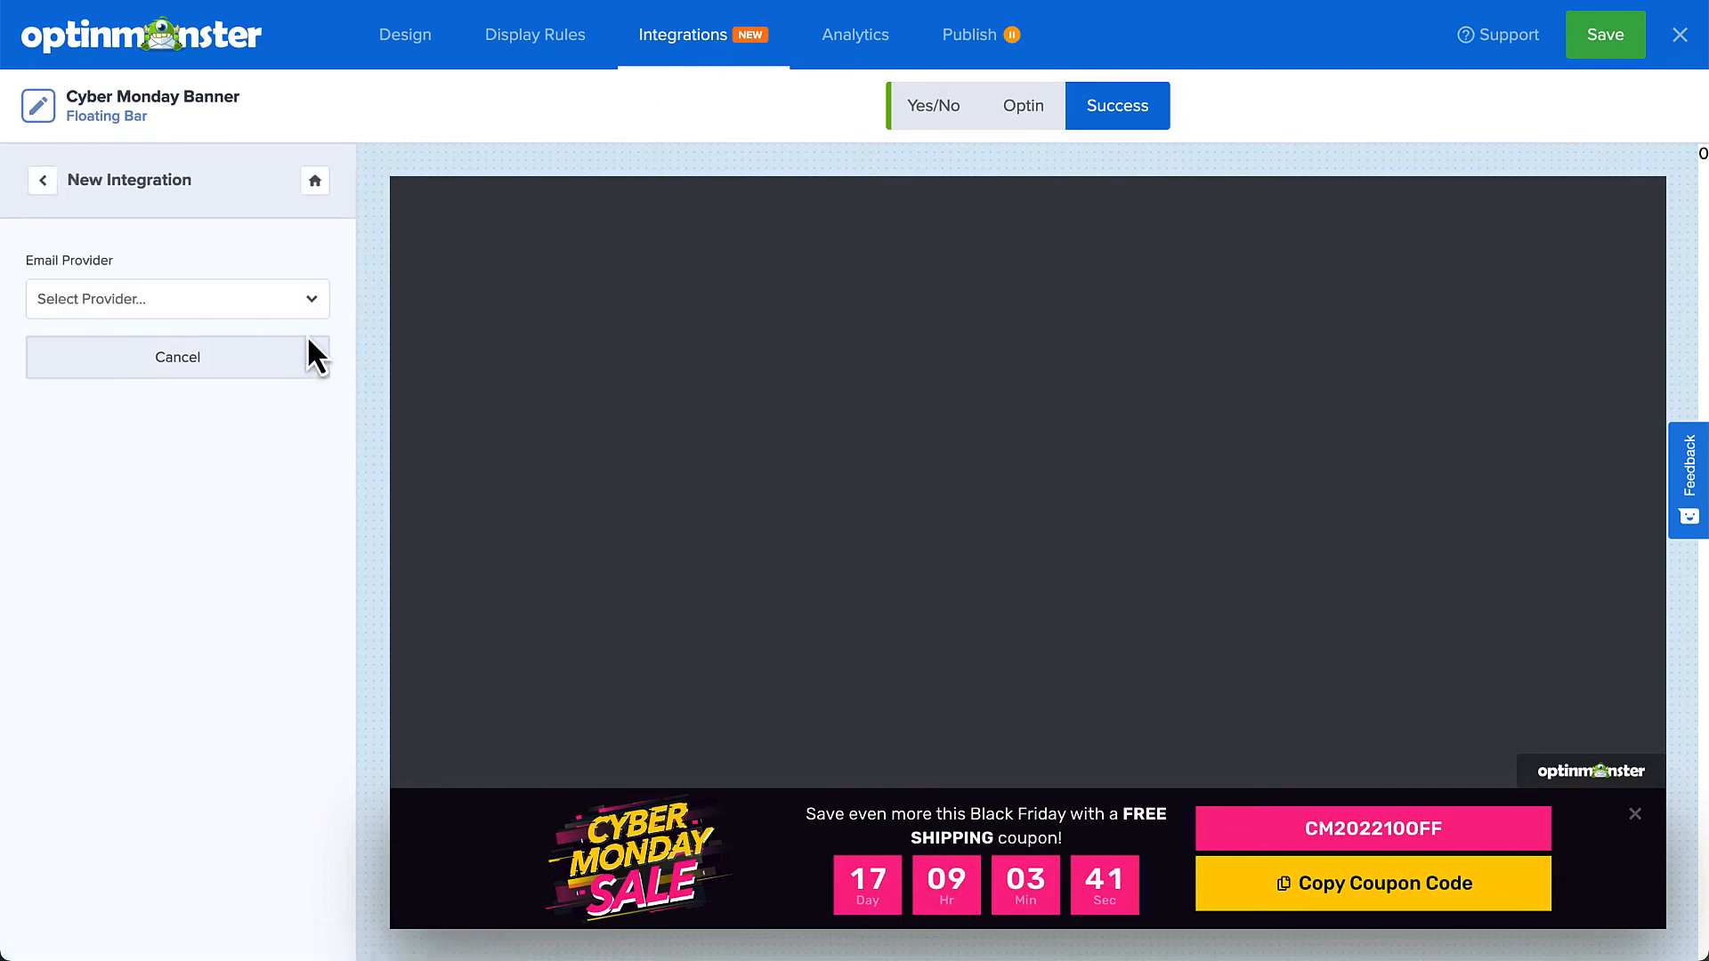
{"action": "left_click", "coordinate": [272, 304]}
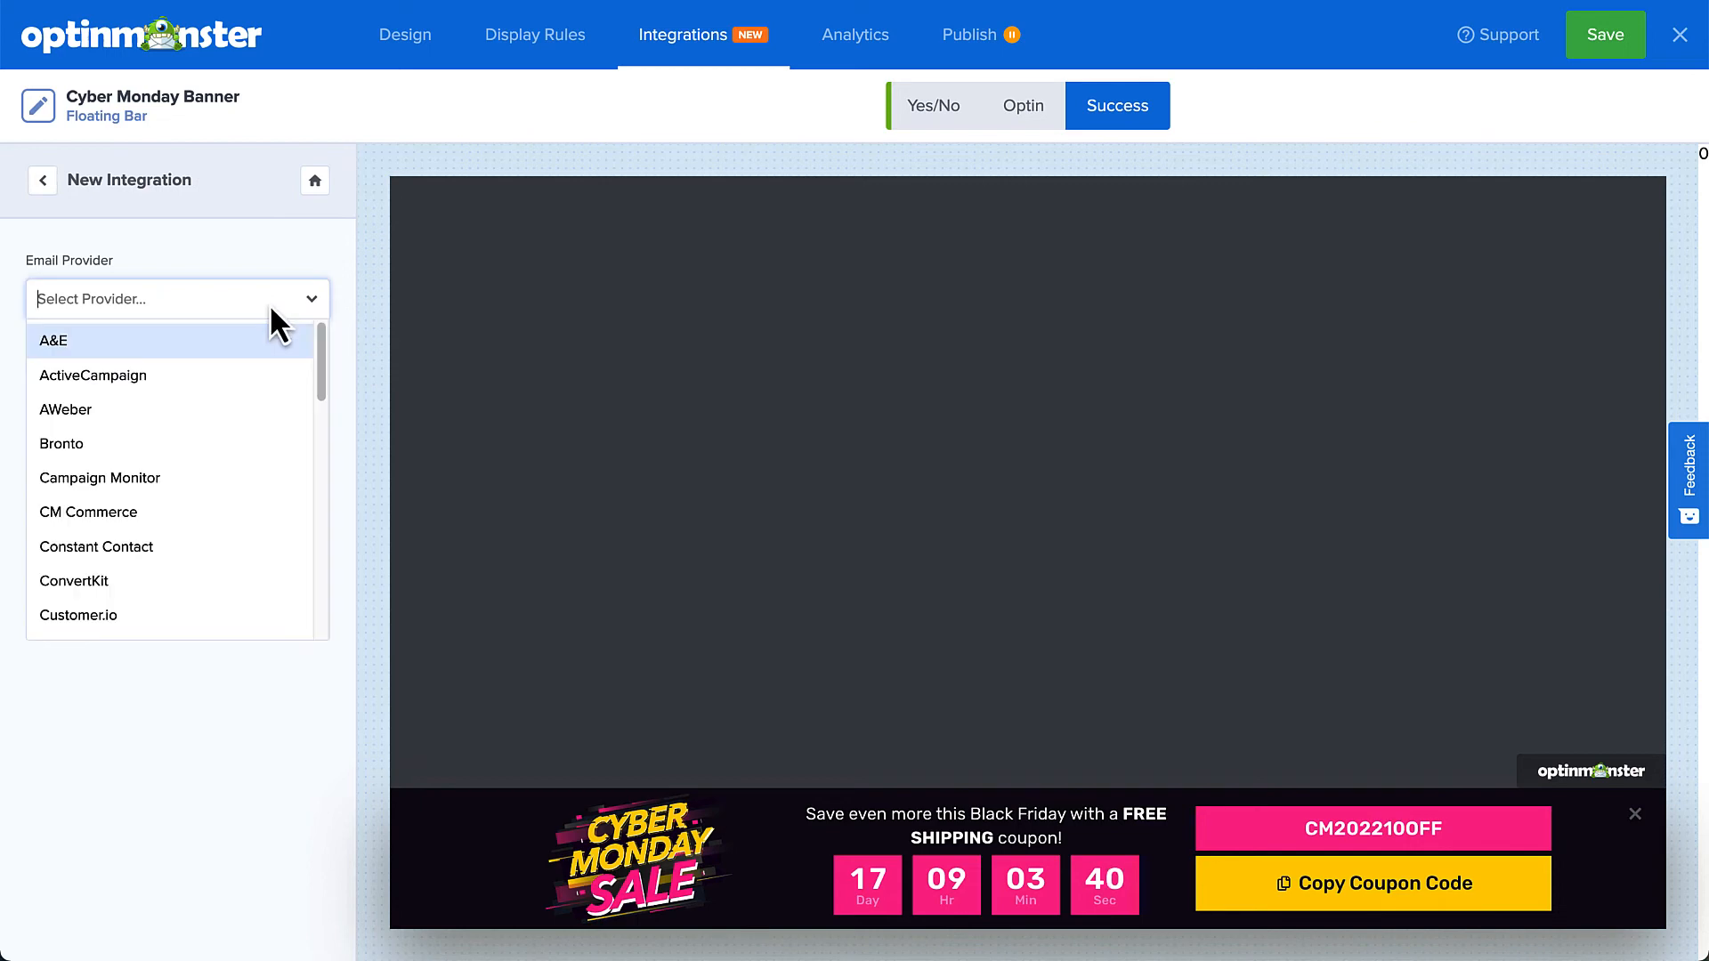
{"action": "left_click", "coordinate": [163, 553]}
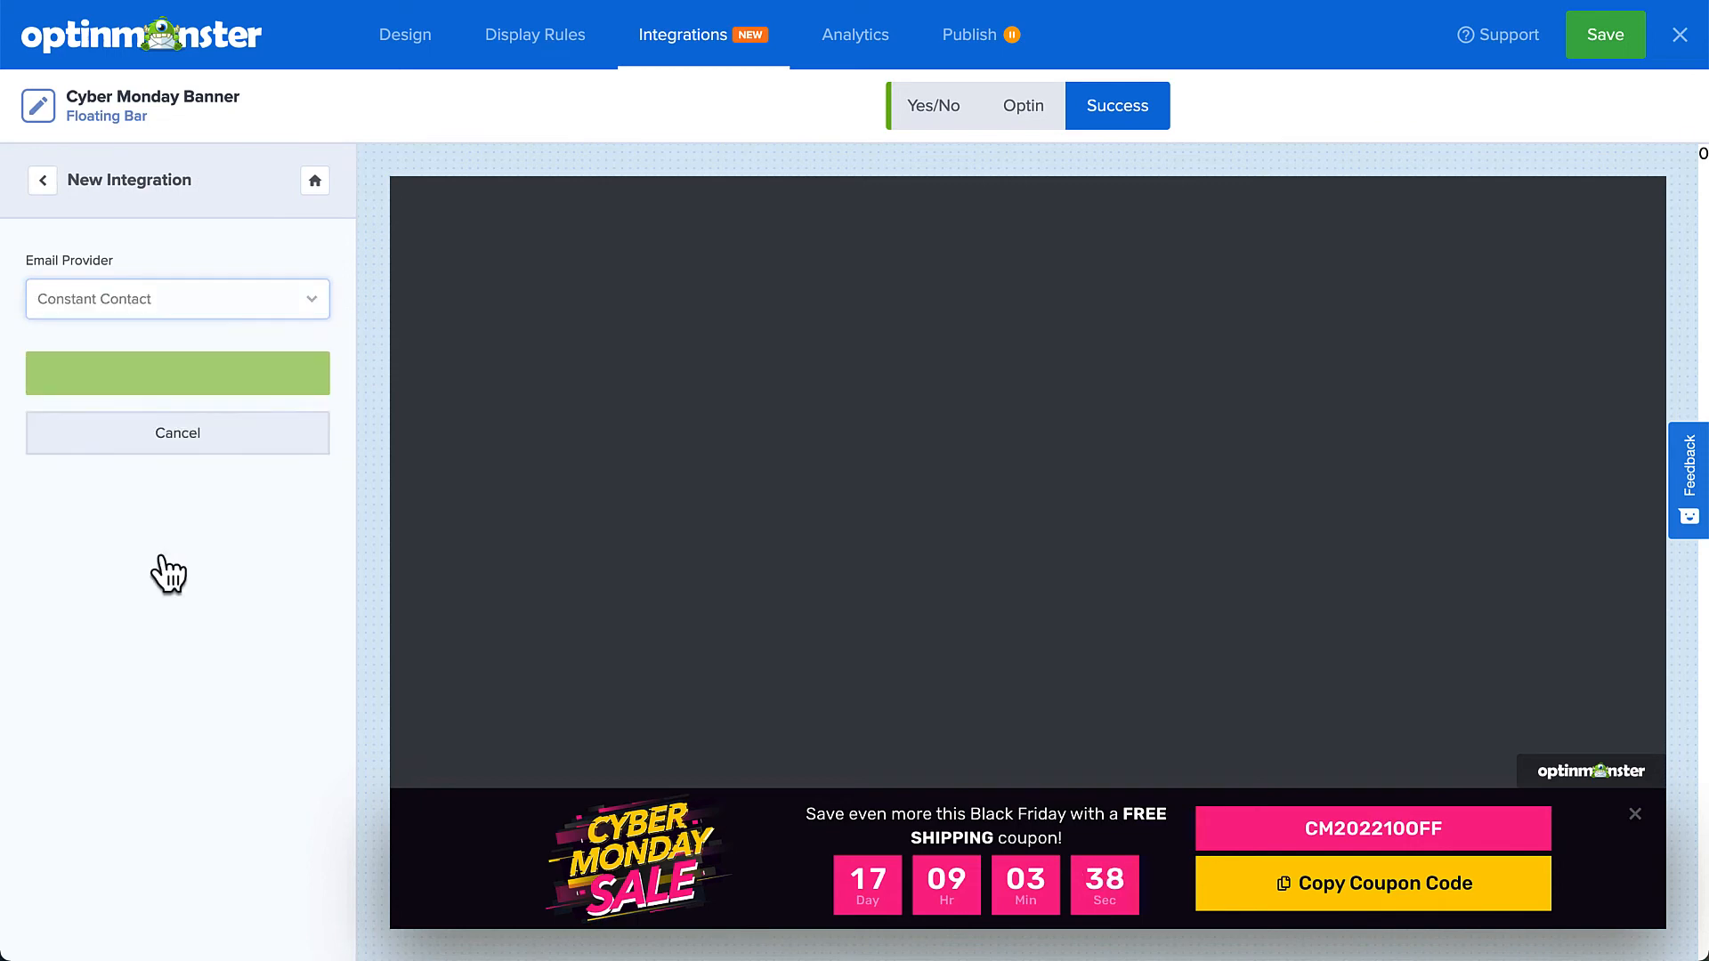
{"action": "left_click", "coordinate": [162, 408]}
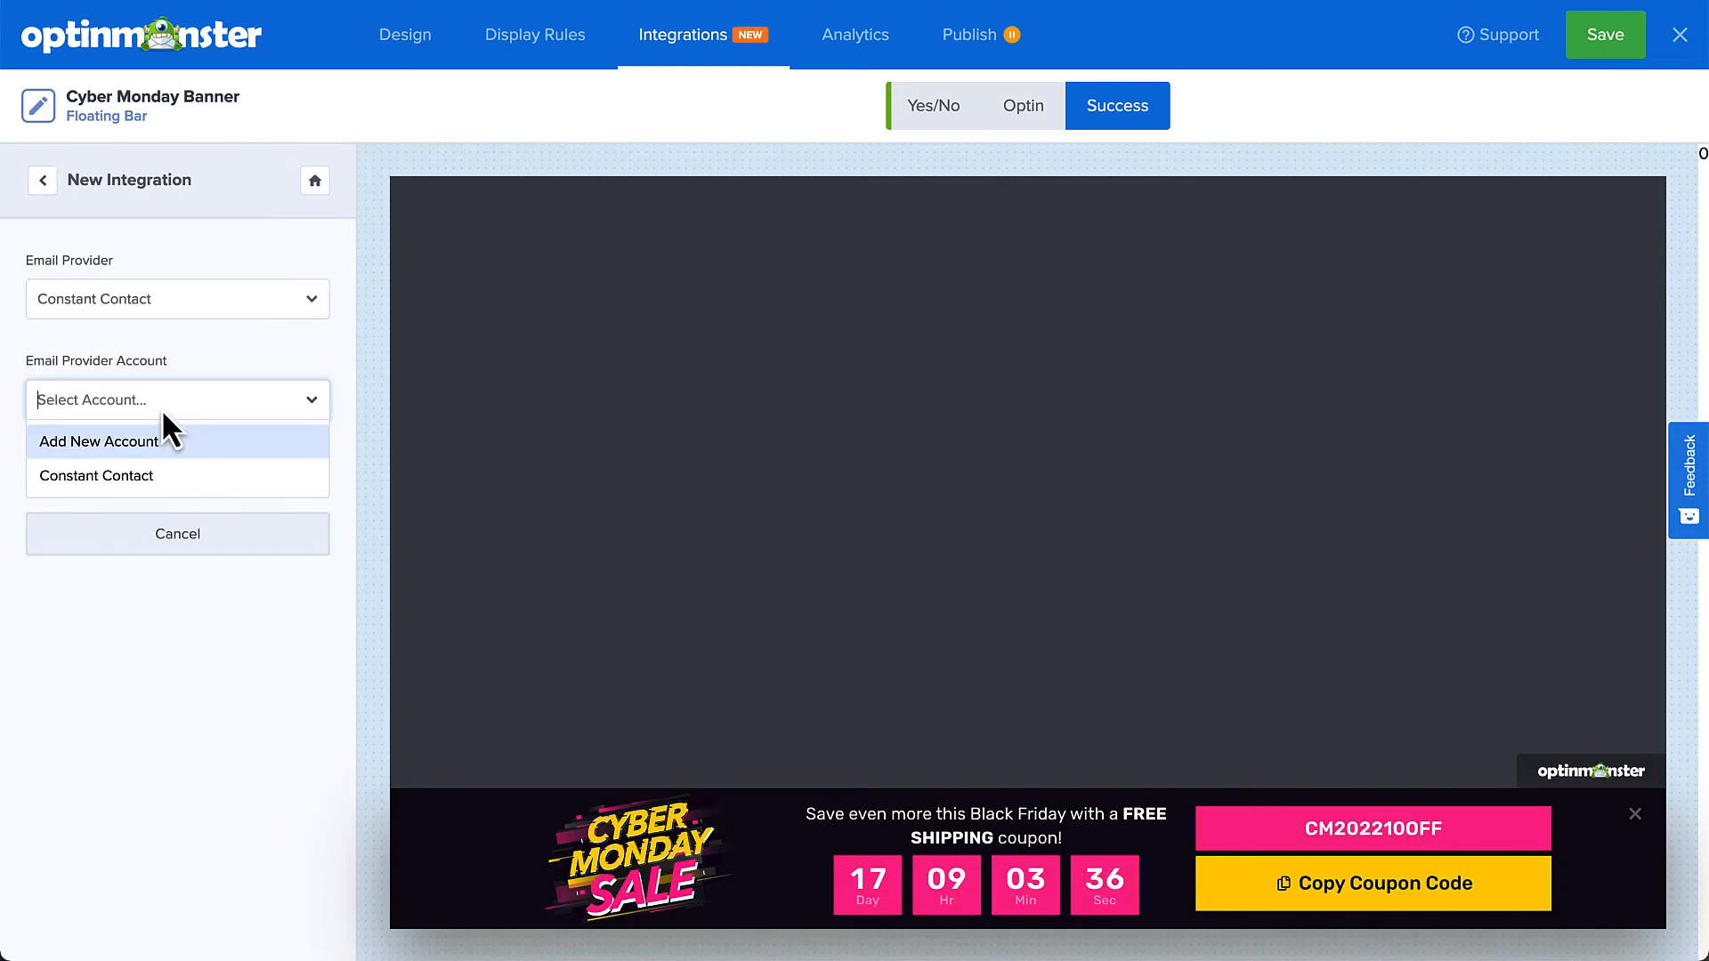
{"action": "left_click", "coordinate": [136, 473]}
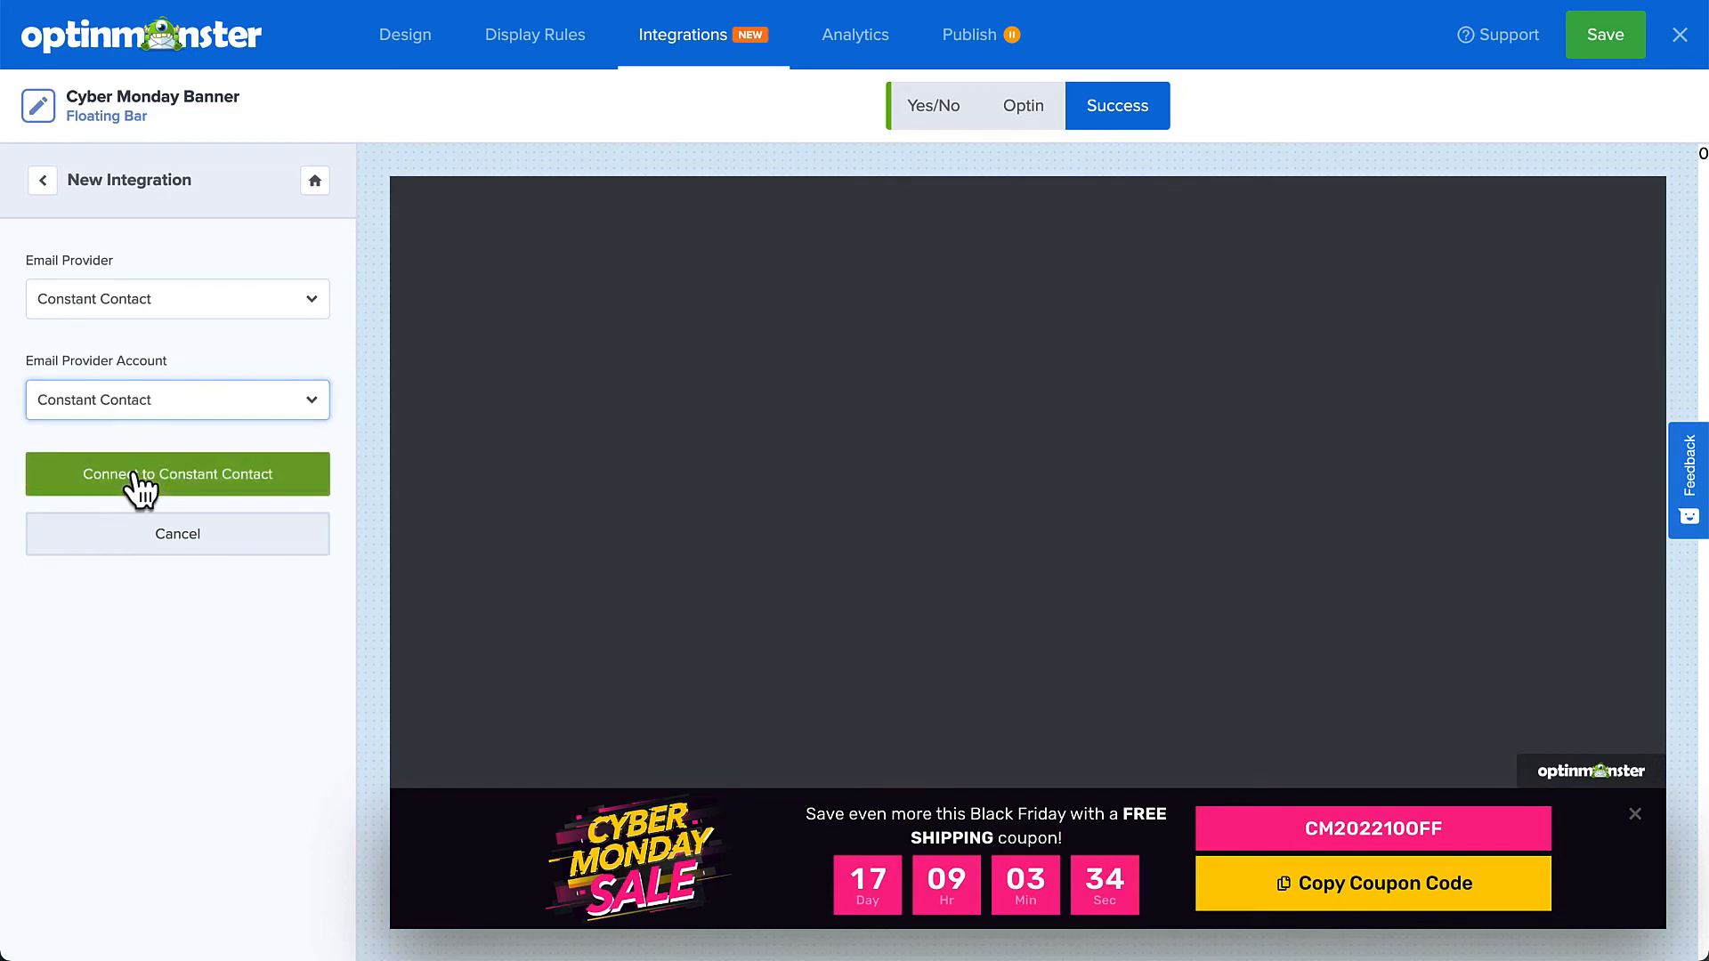
{"action": "left_click", "coordinate": [136, 472]}
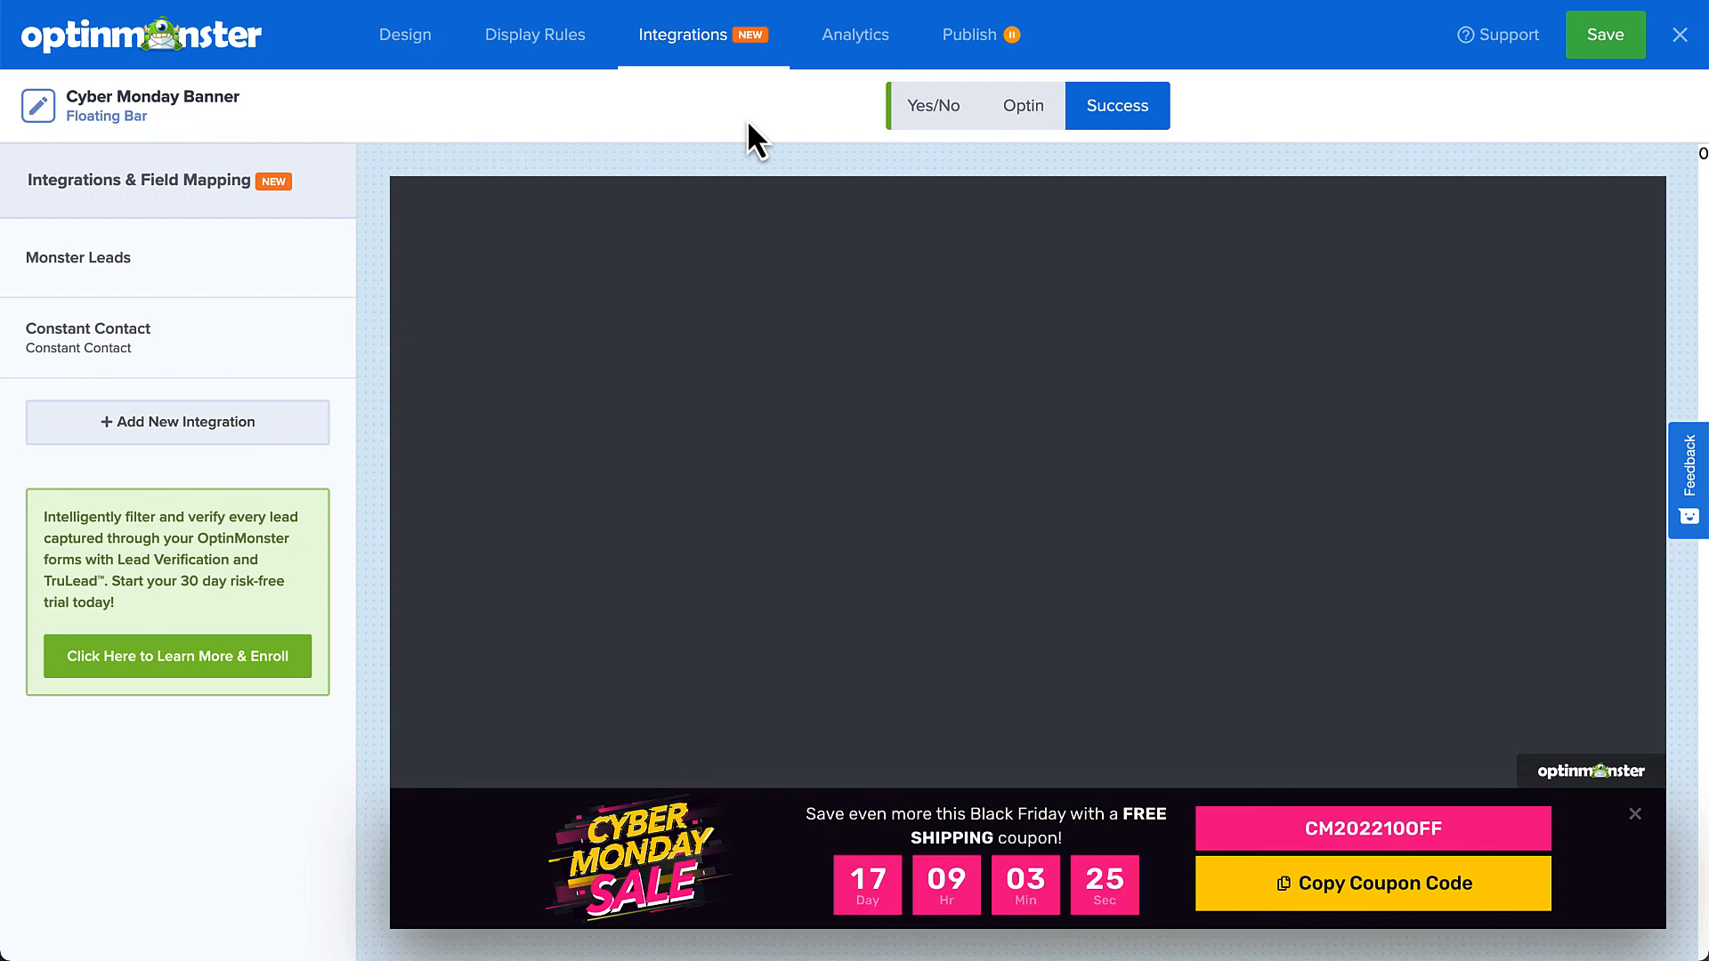
Schedule the campaign to start on 11/28/2022 at 12:00 AM and end on 11/28/2022 at 11:59 PM
{"action": "left_click", "coordinate": [966, 60]}
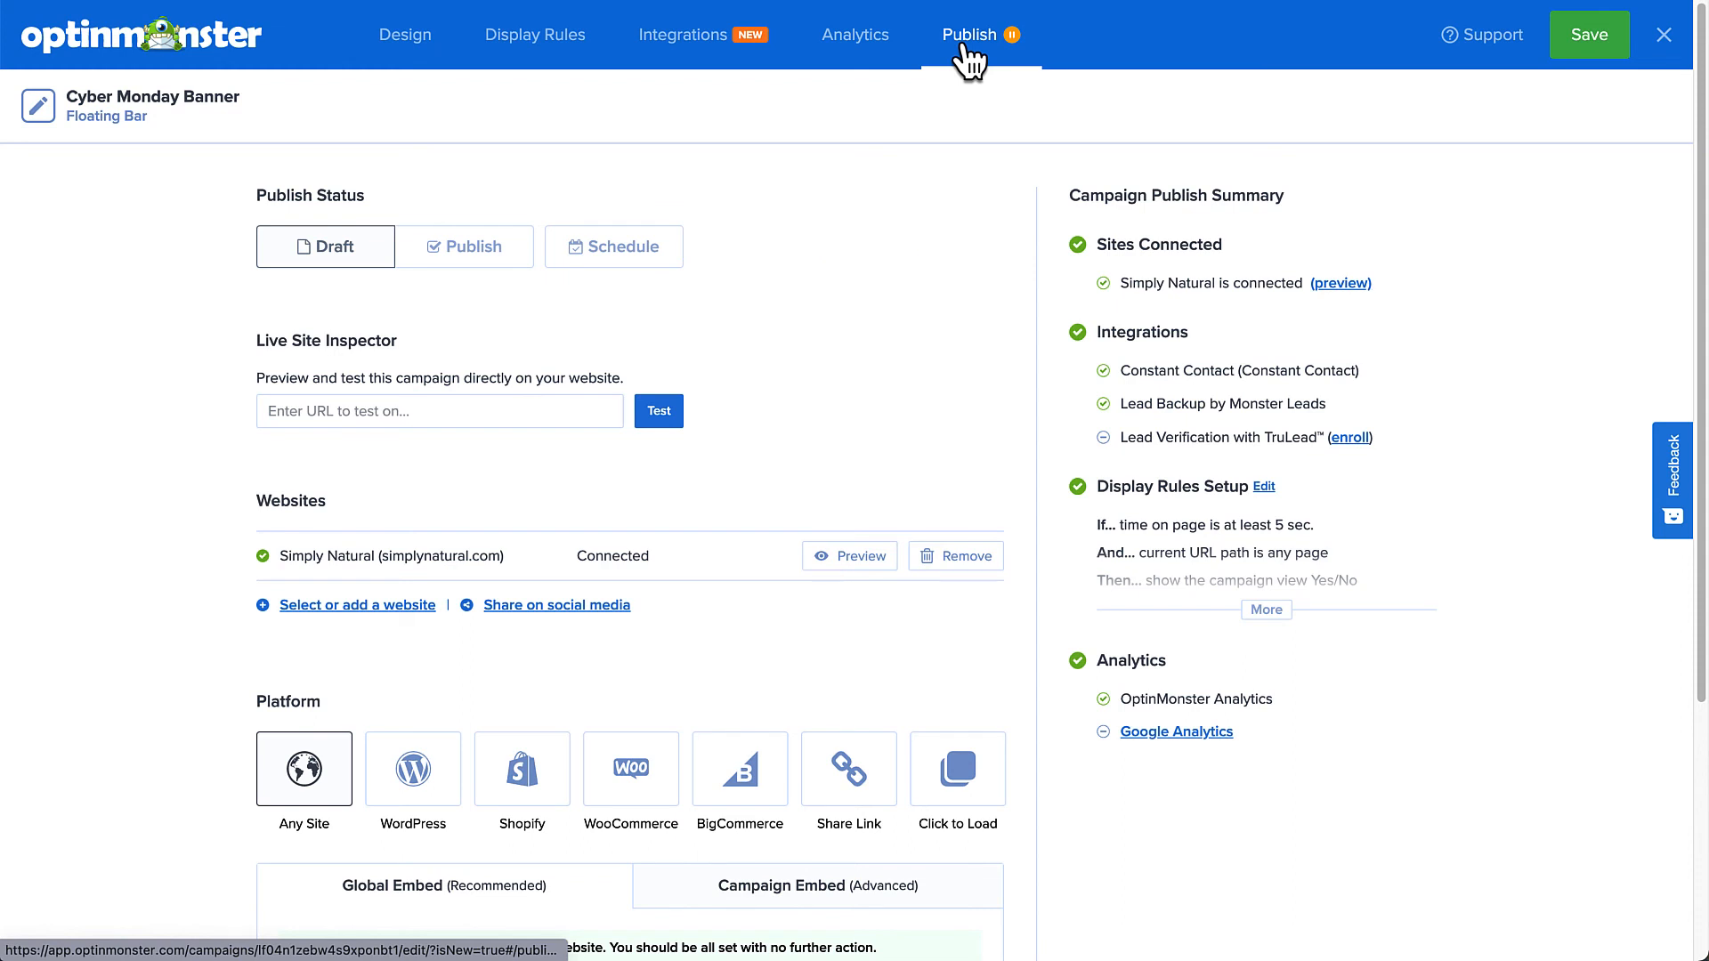
{"action": "left_click", "coordinate": [649, 249]}
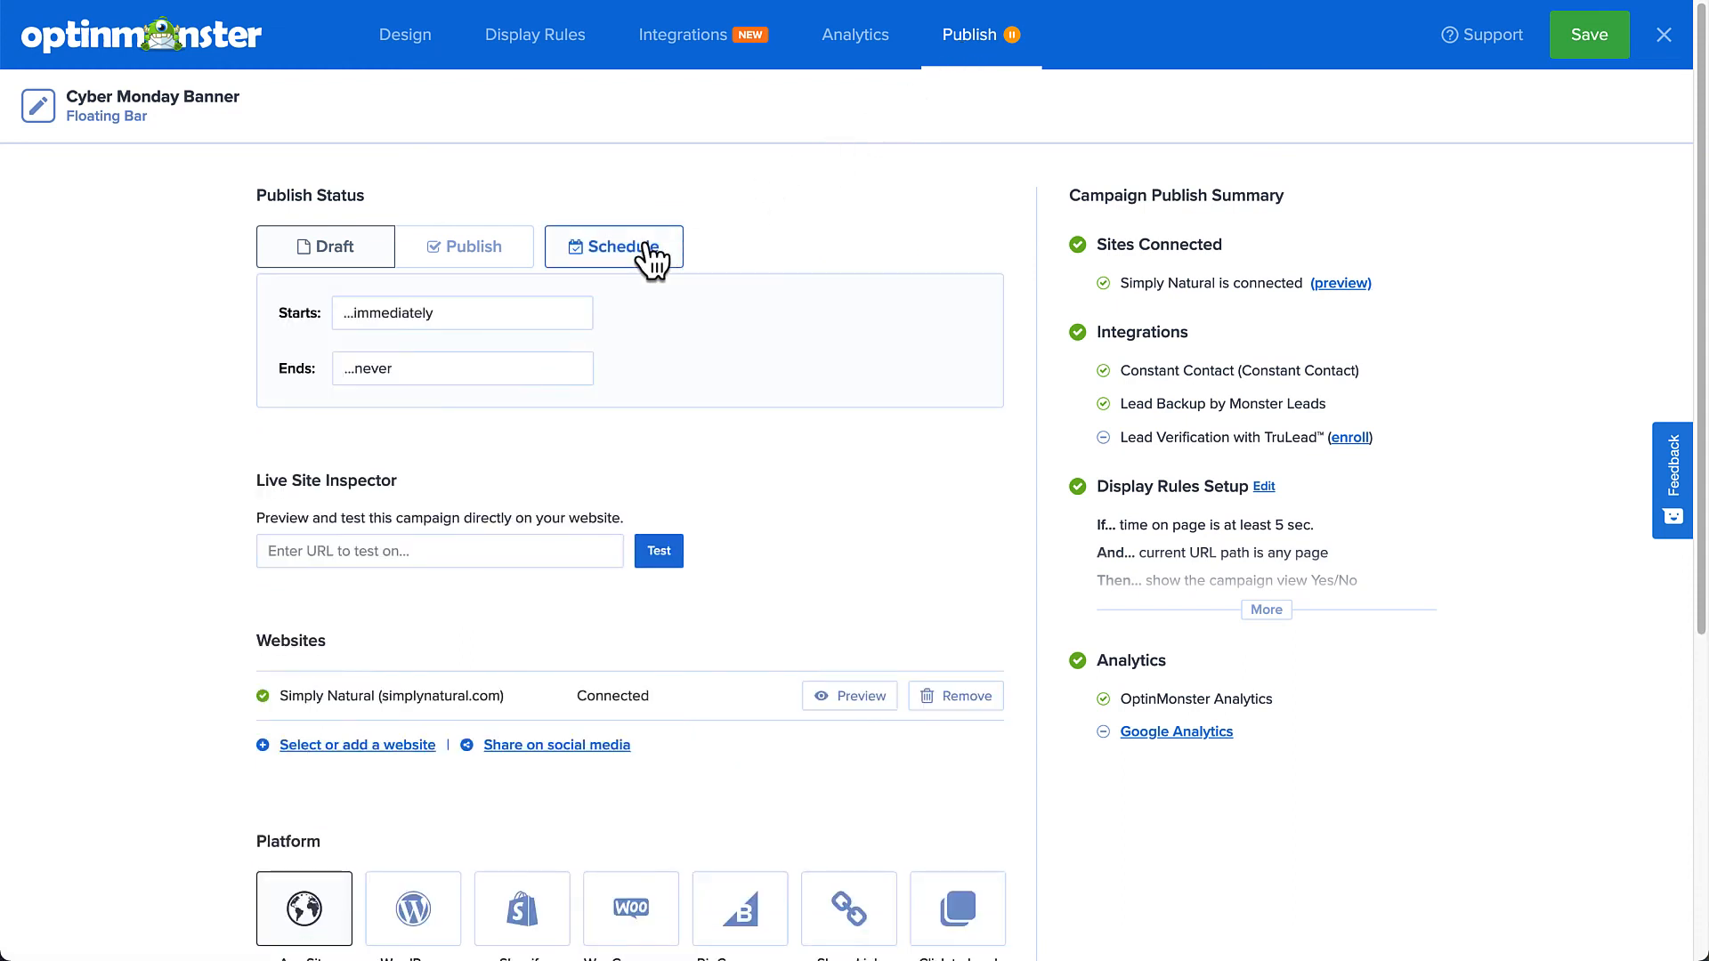
{"action": "left_click", "coordinate": [562, 316]}
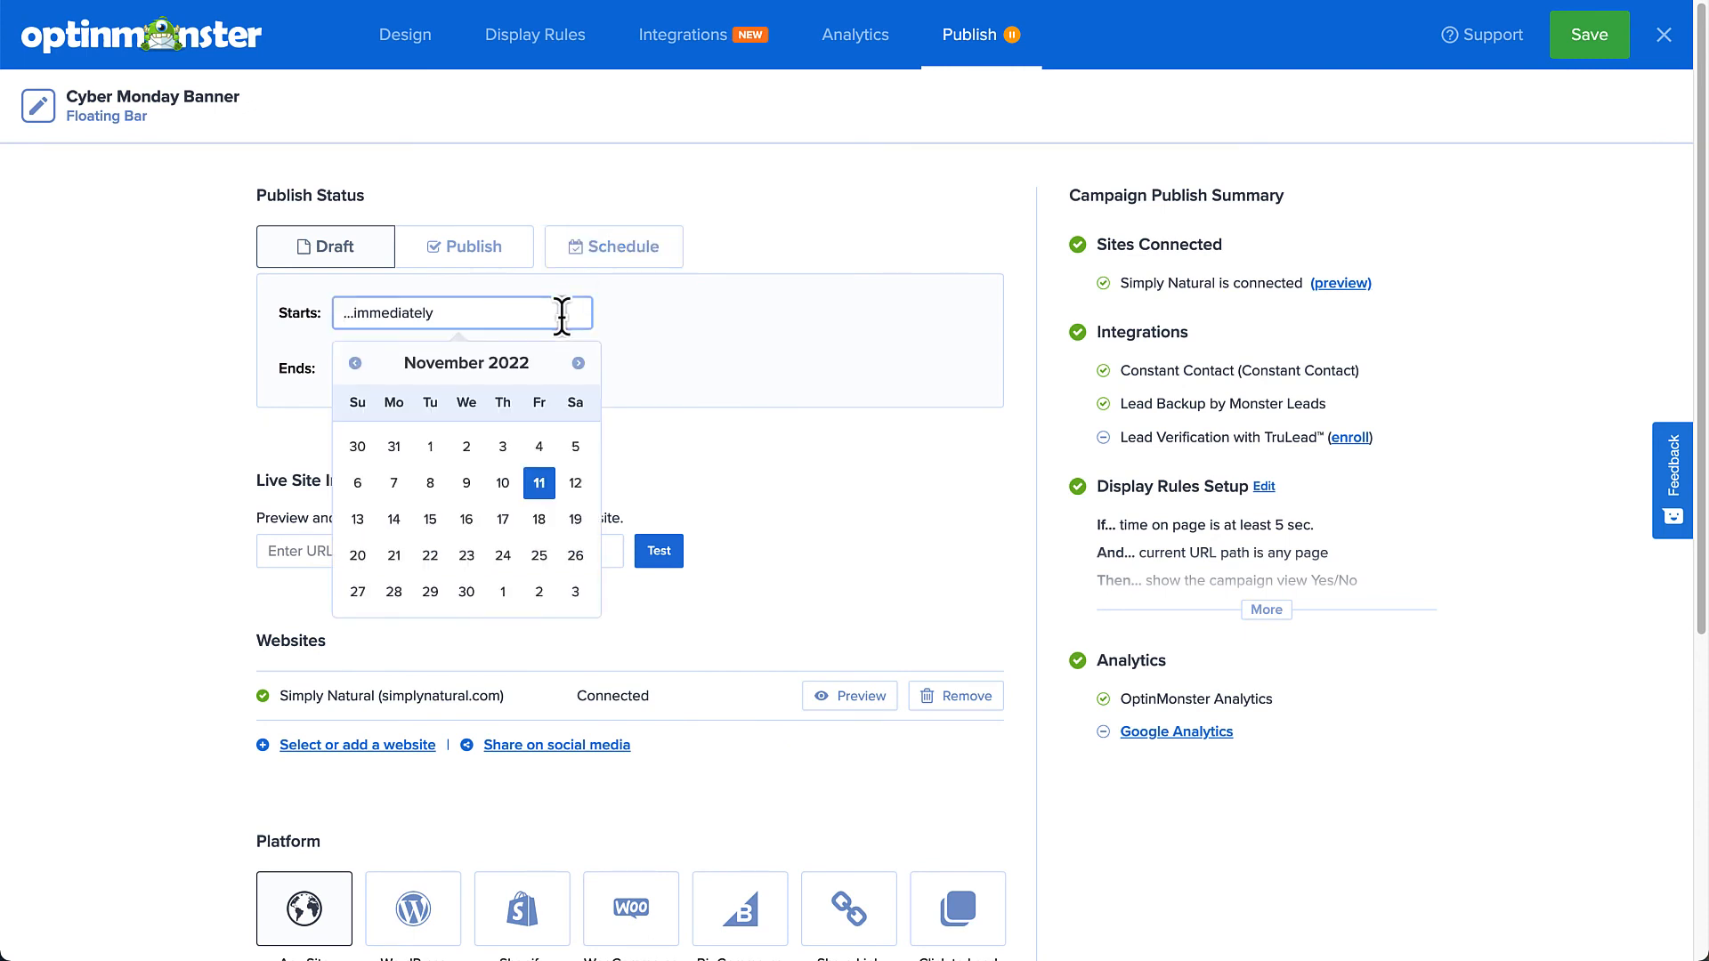
{"action": "left_click", "coordinate": [394, 591]}
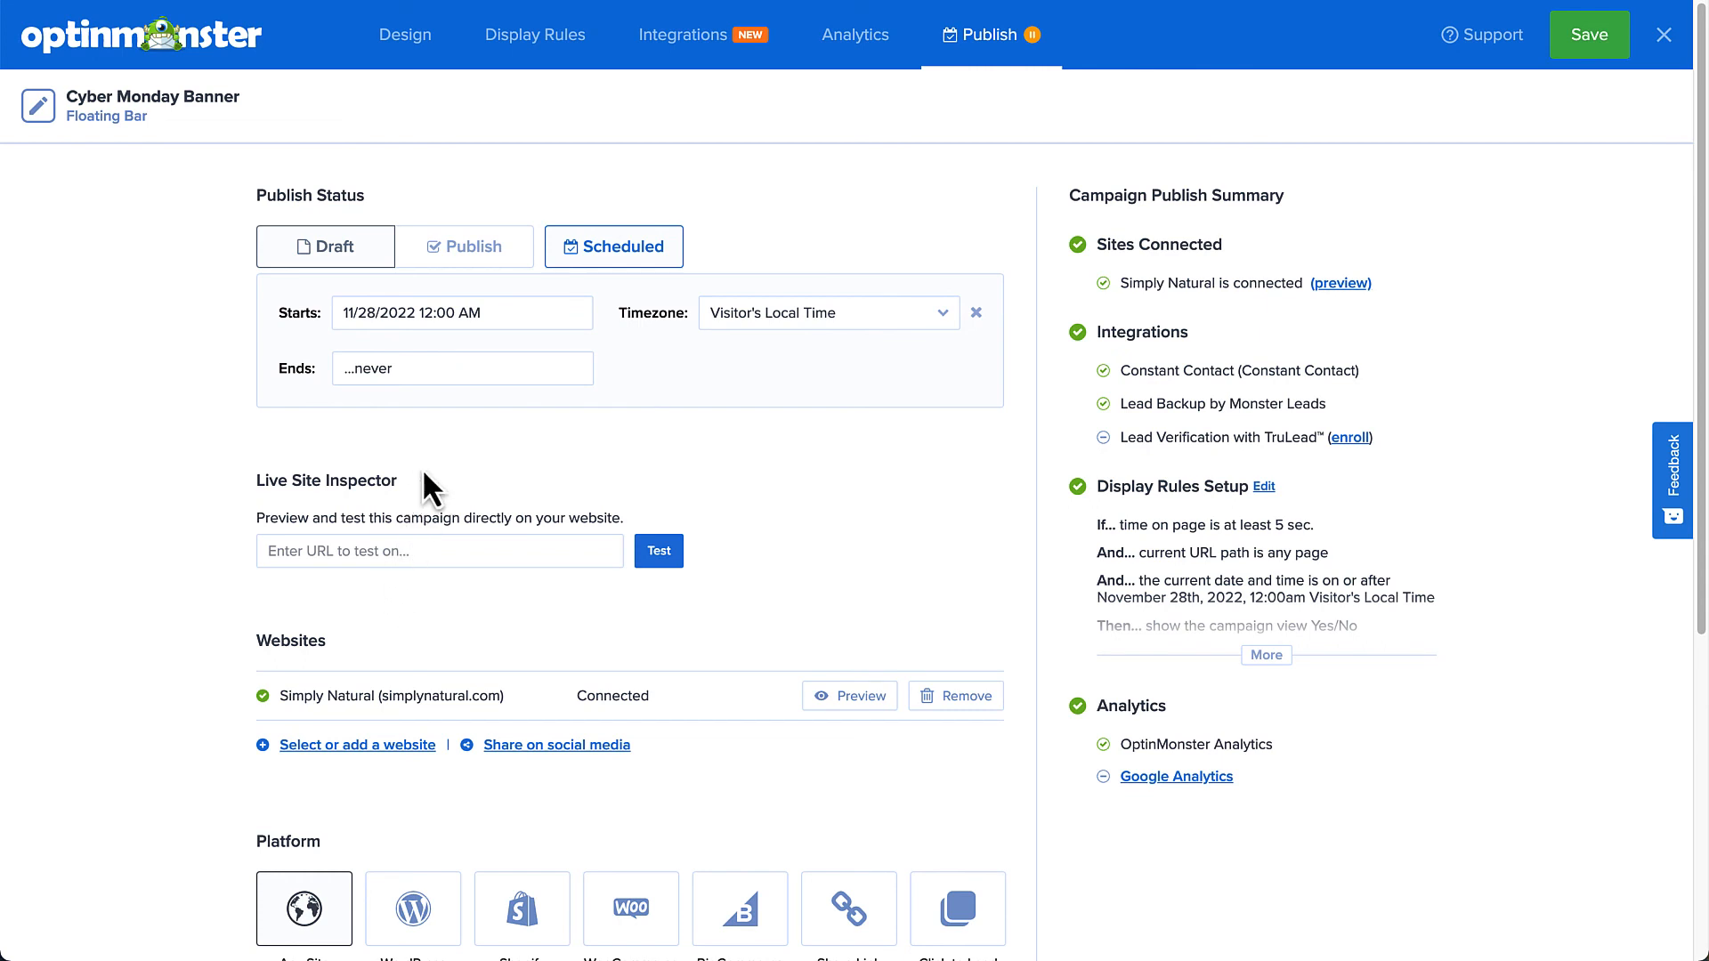
{"action": "left_click", "coordinate": [454, 371]}
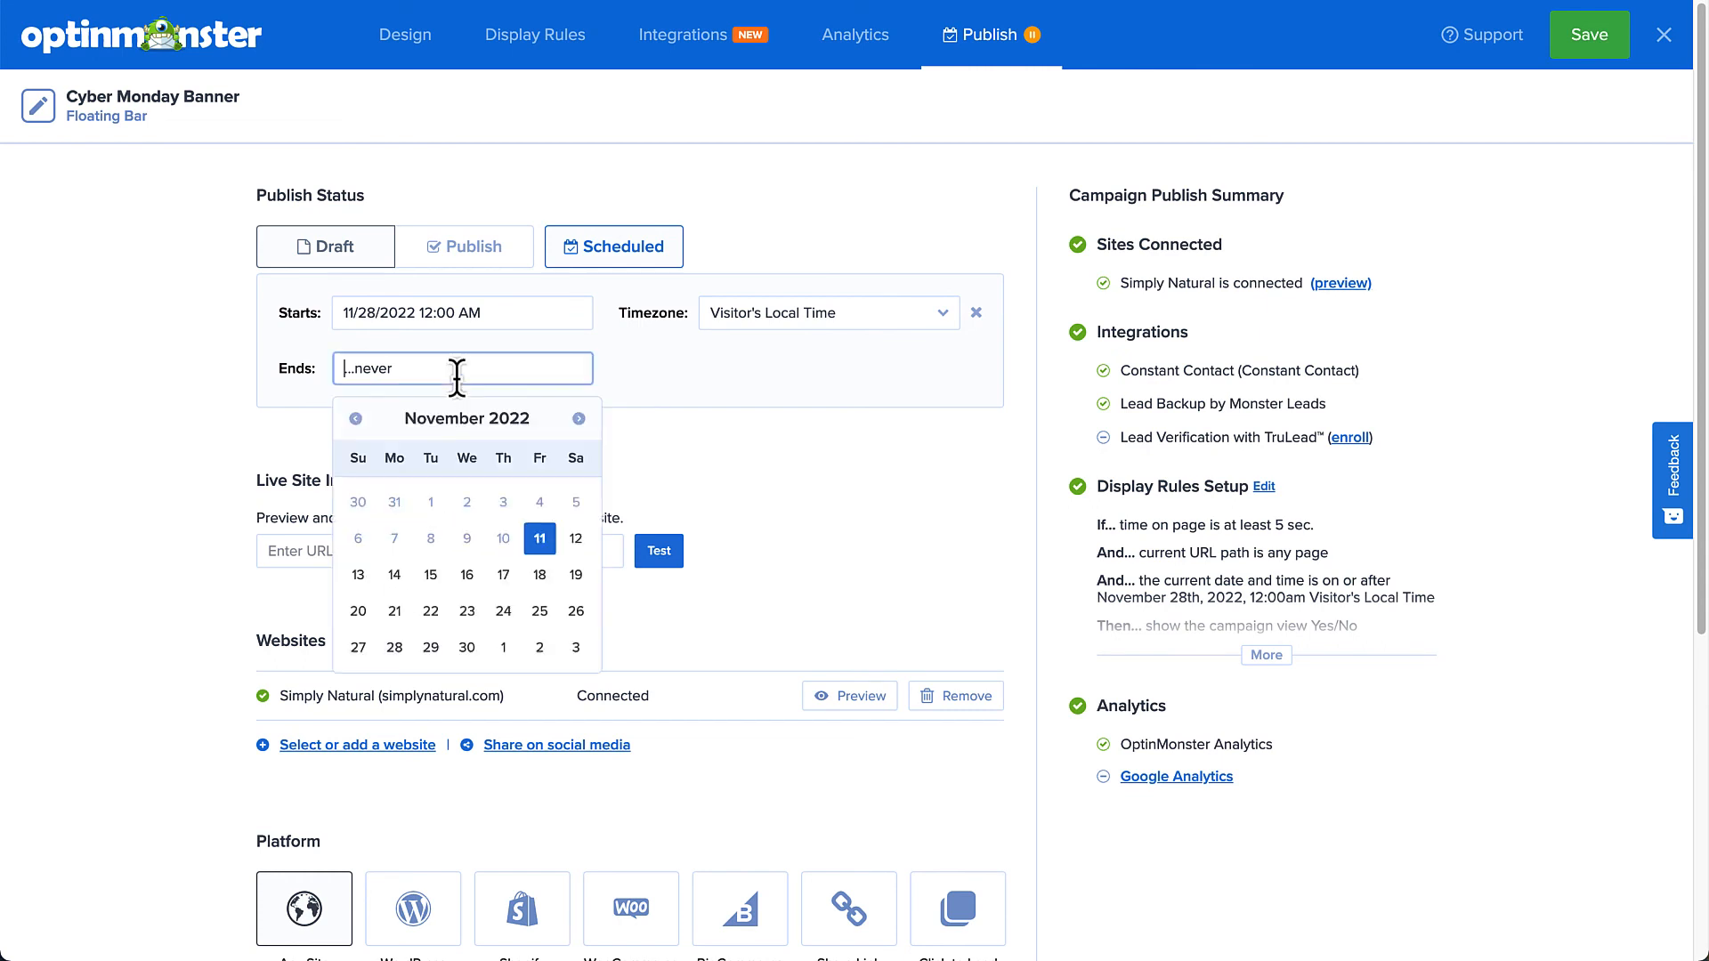
{"action": "left_click", "coordinate": [393, 647]}
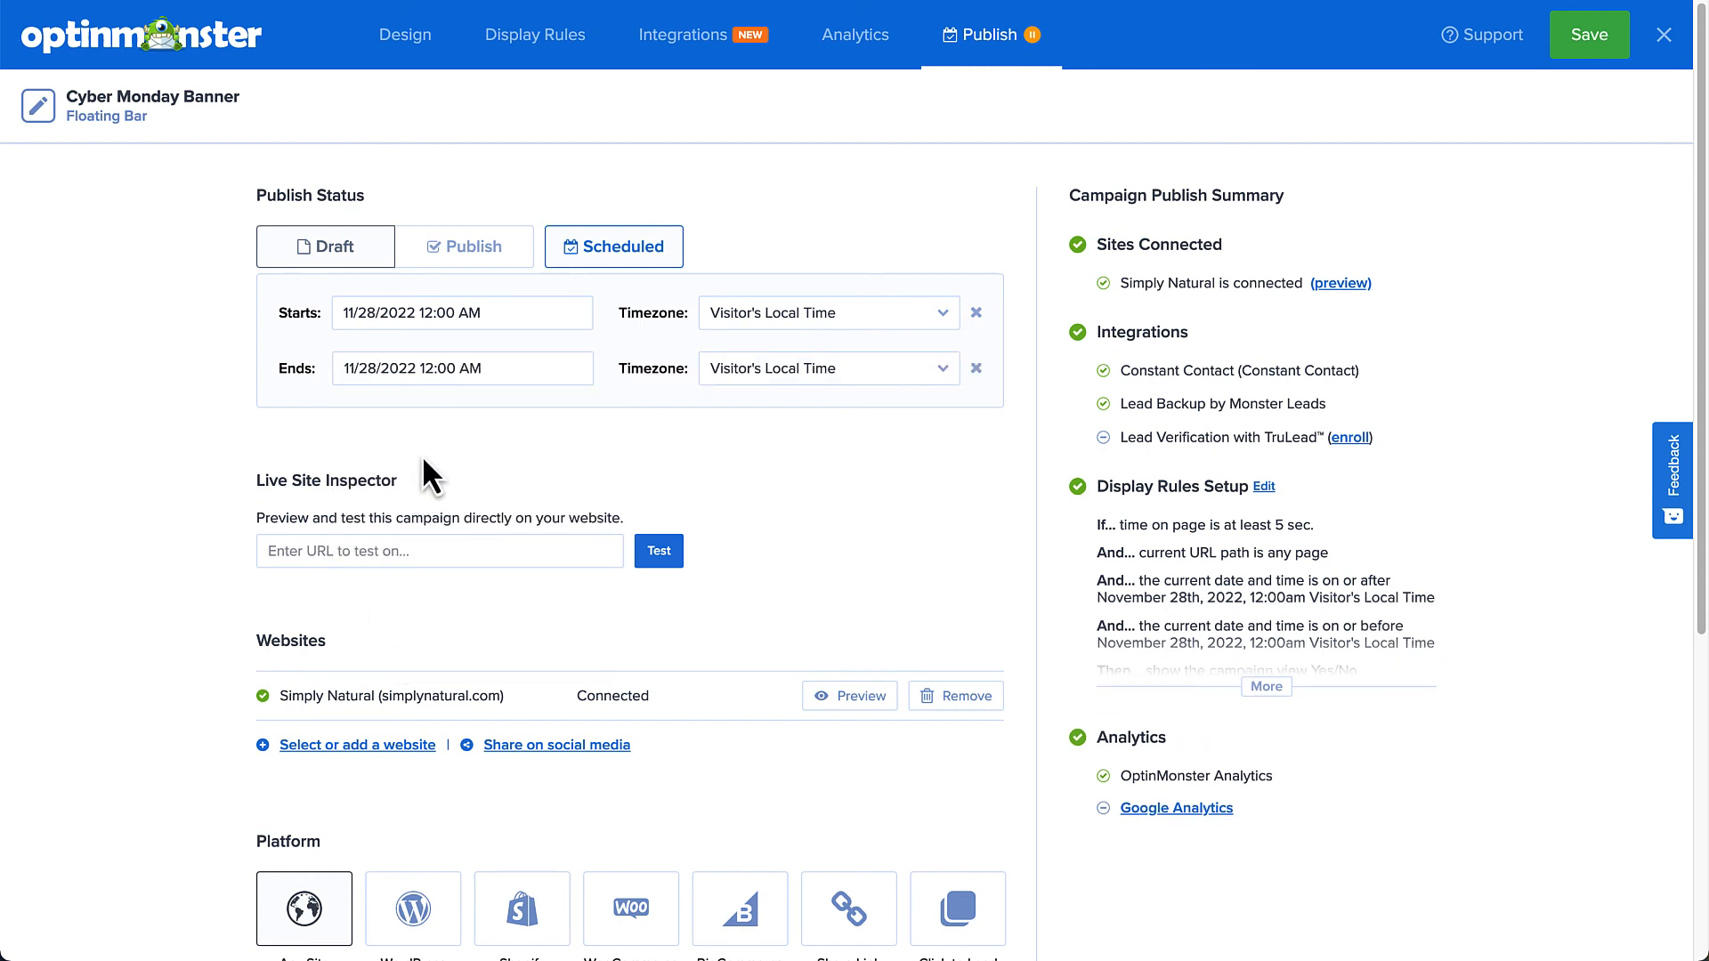
{"action": "left_click", "coordinate": [453, 375]}
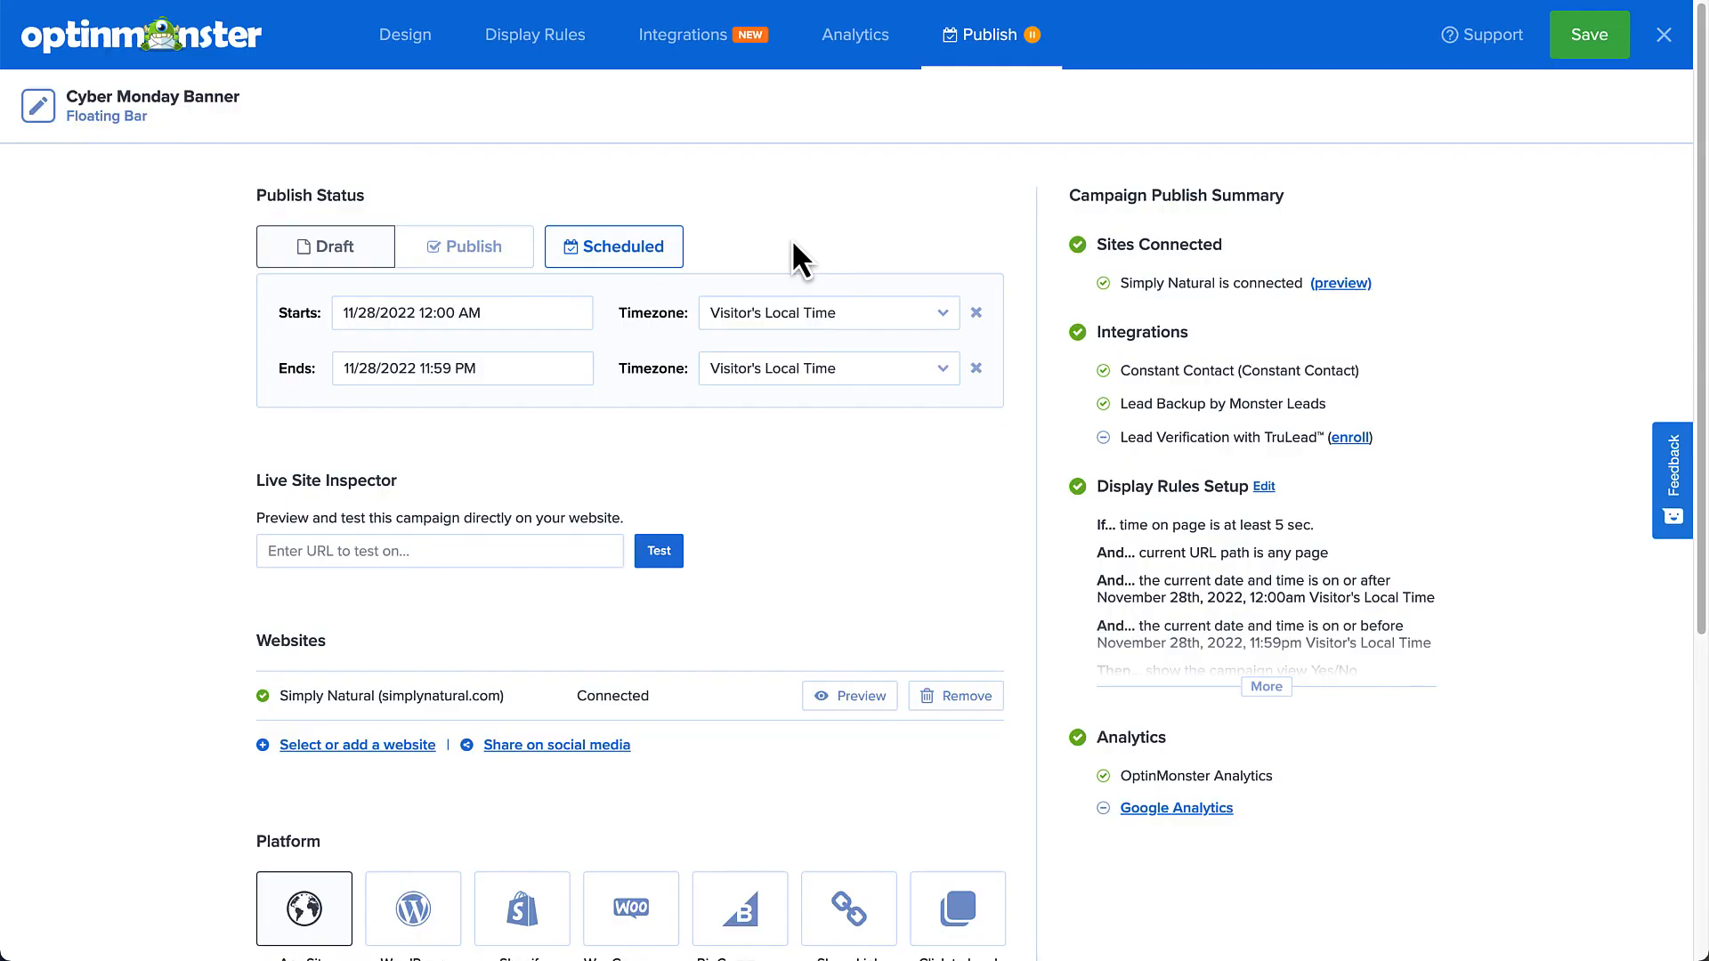
Set the campaign's status to Publish and save it
{"action": "left_click", "coordinate": [519, 252]}
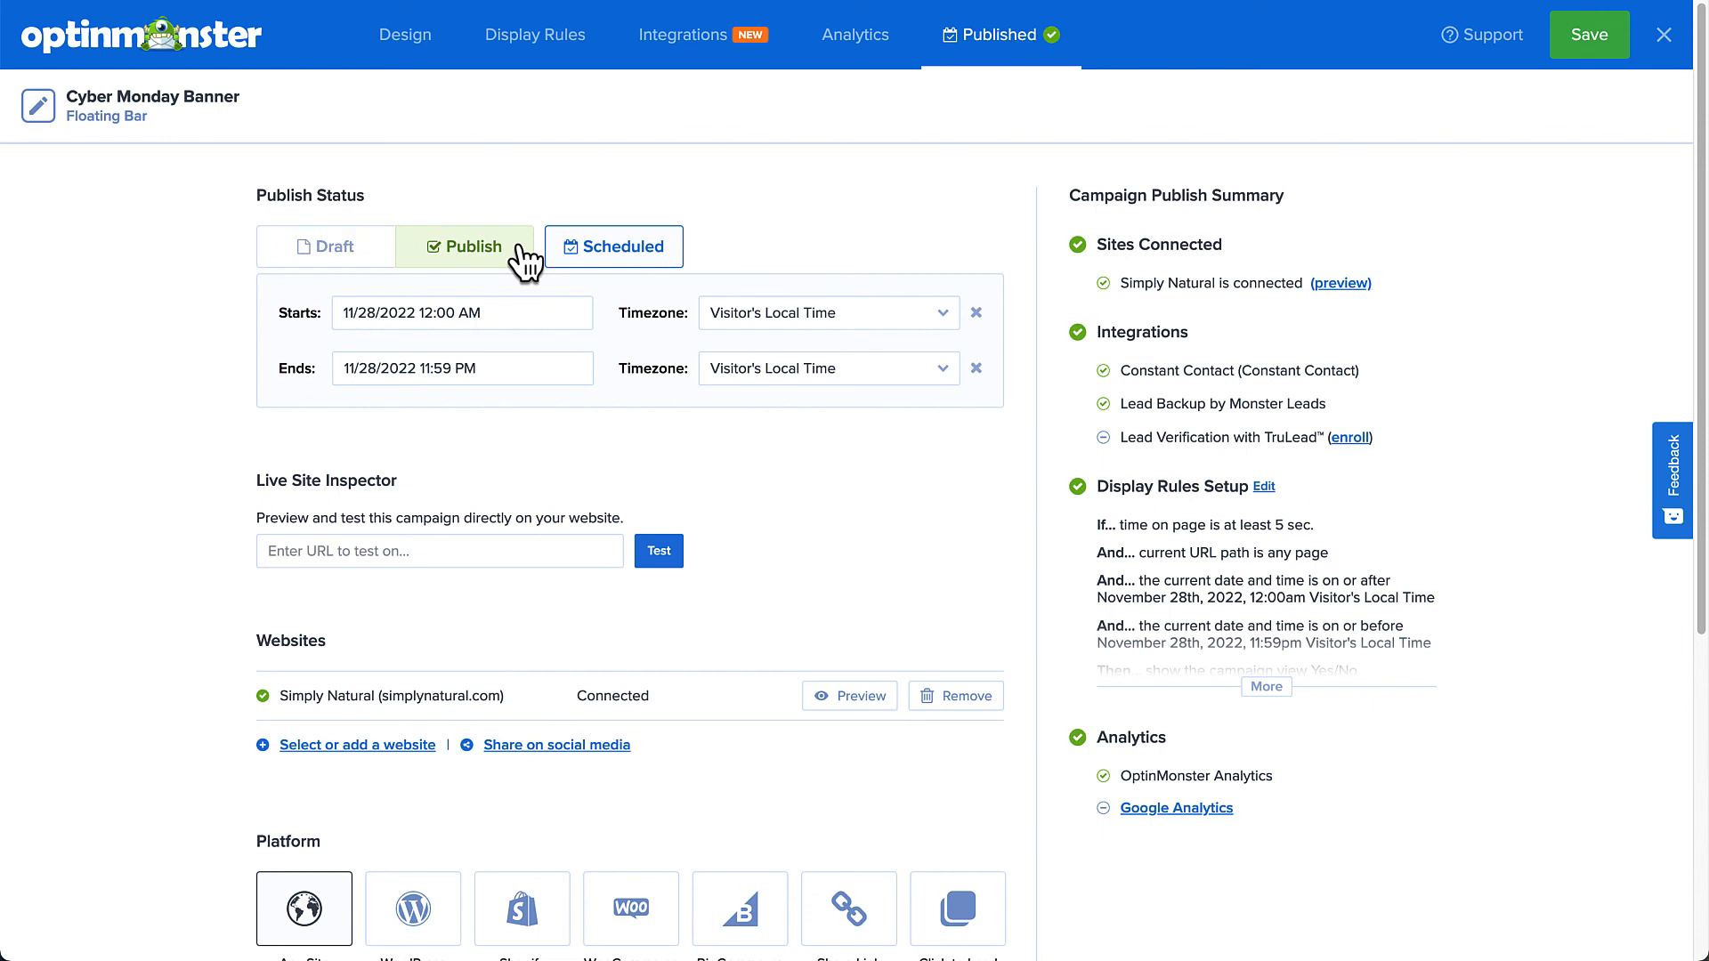
{"action": "left_click", "coordinate": [1566, 53]}
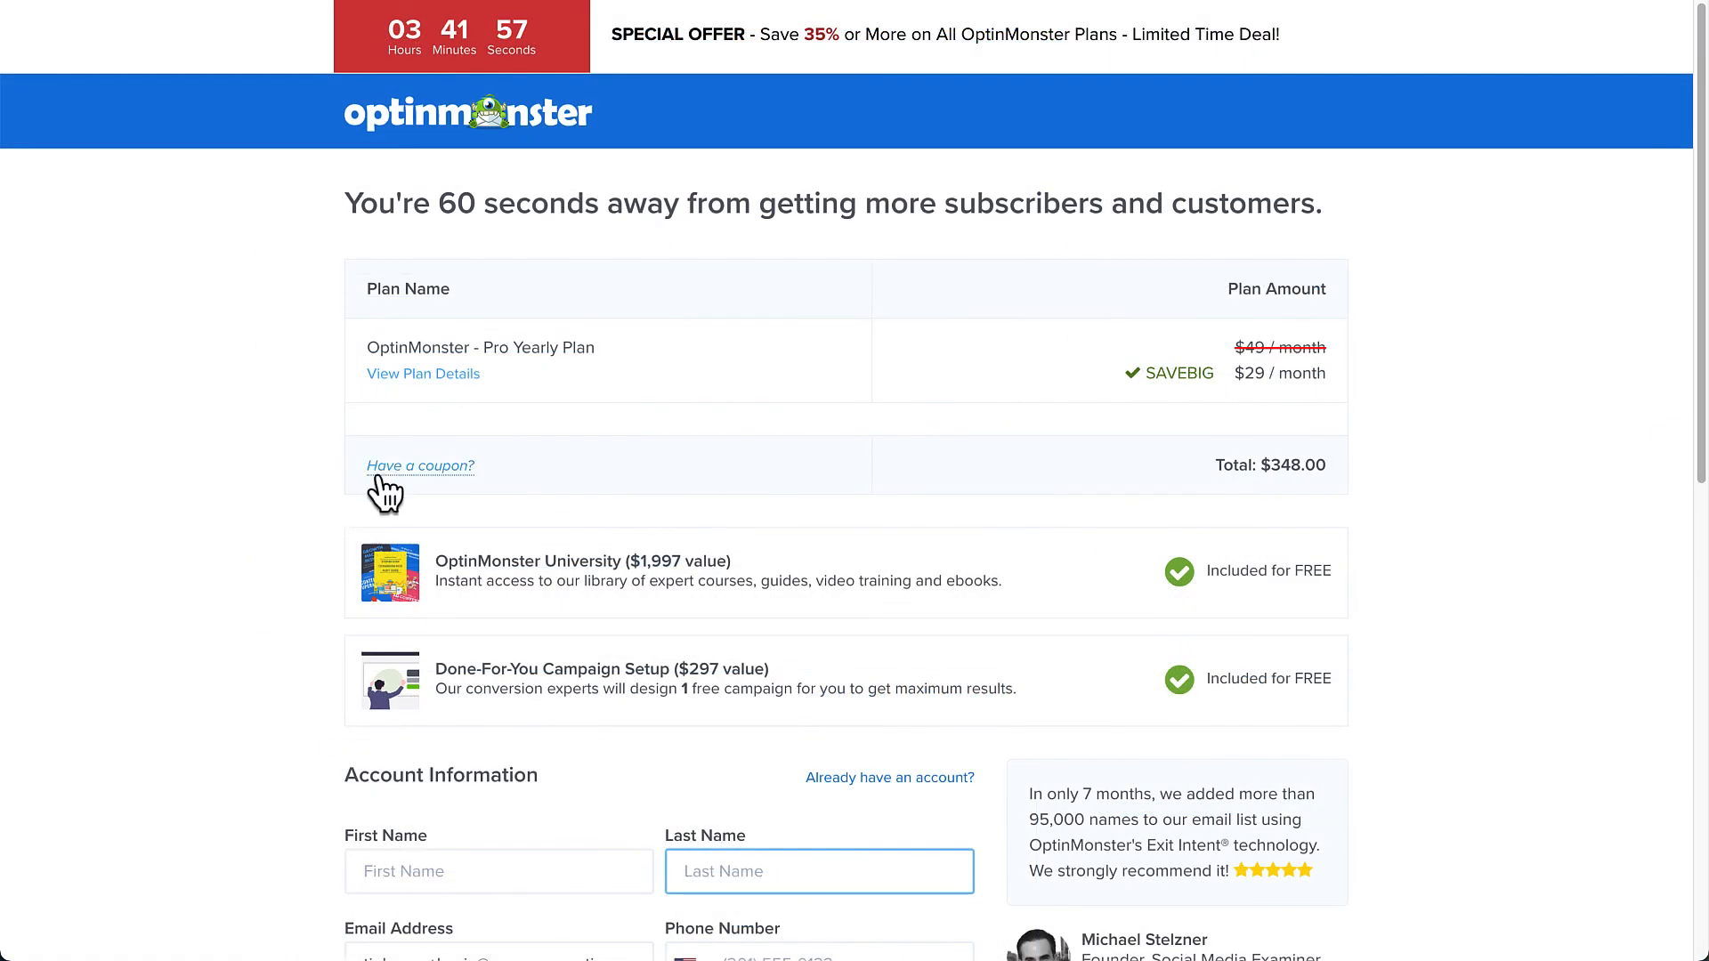
Apply the coupon OMVIDEOS to the OptinMonster Pro Yearly Plan order at checkout
{"action": "left_click", "coordinate": [381, 471]}
{"action": "type", "text": "O"}
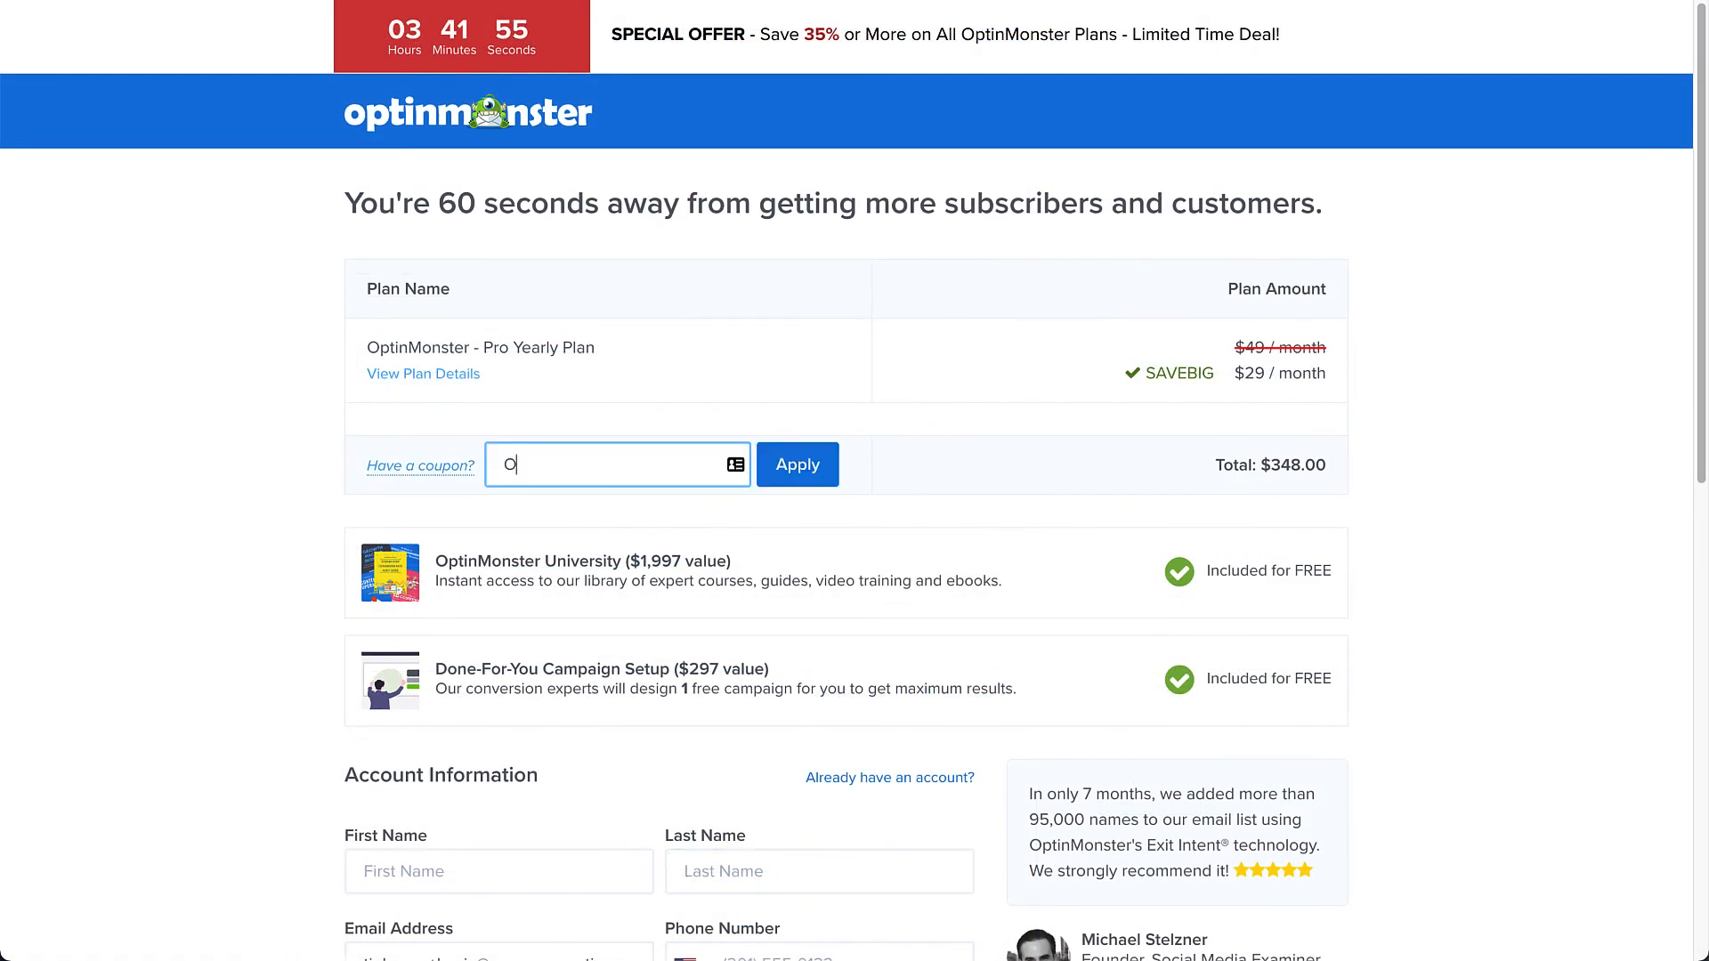
{"action": "type", "text": "MVIDEOS"}
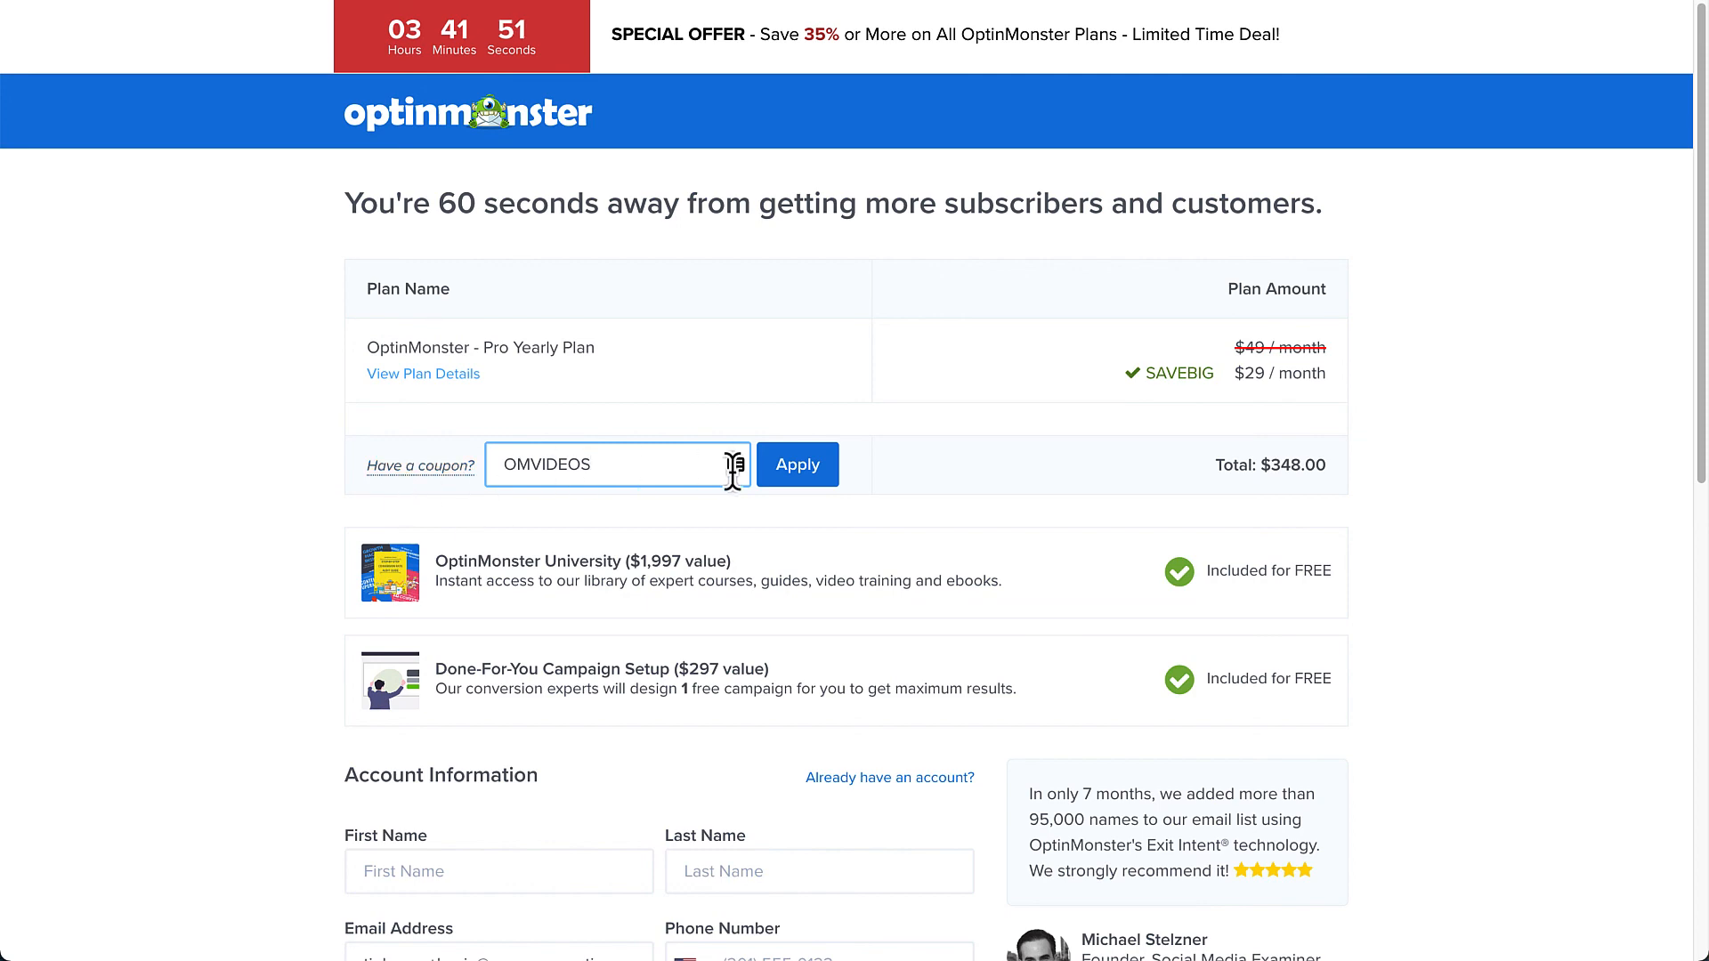
{"action": "left_click", "coordinate": [780, 470]}
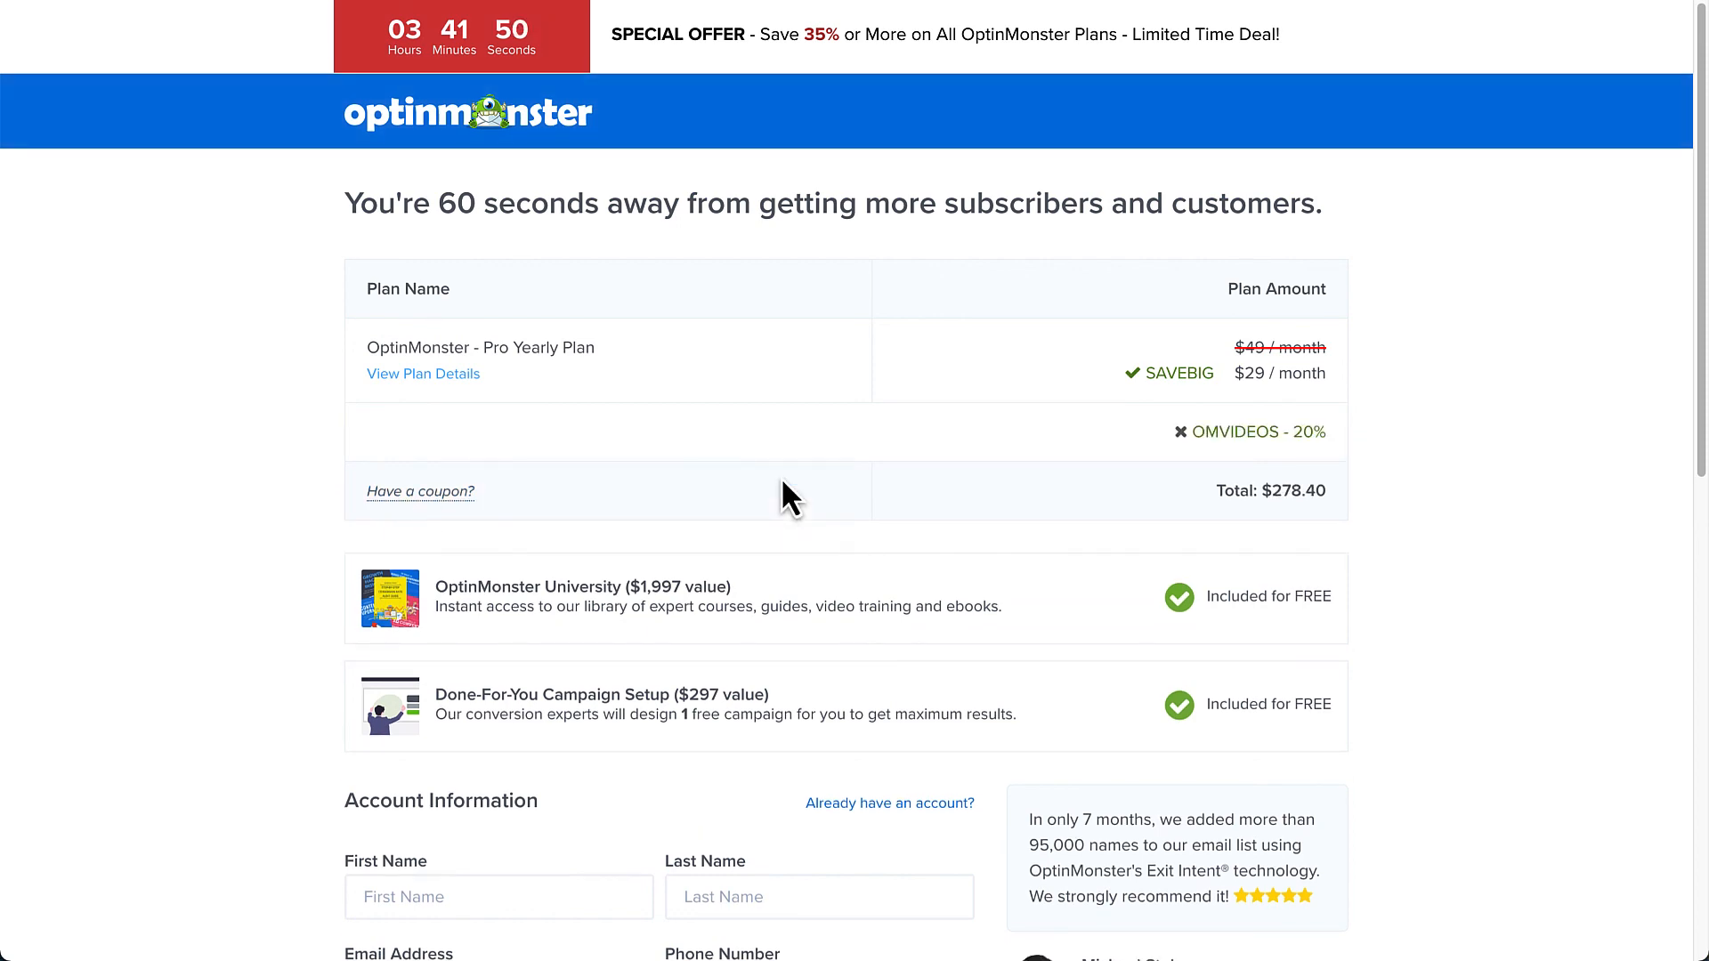